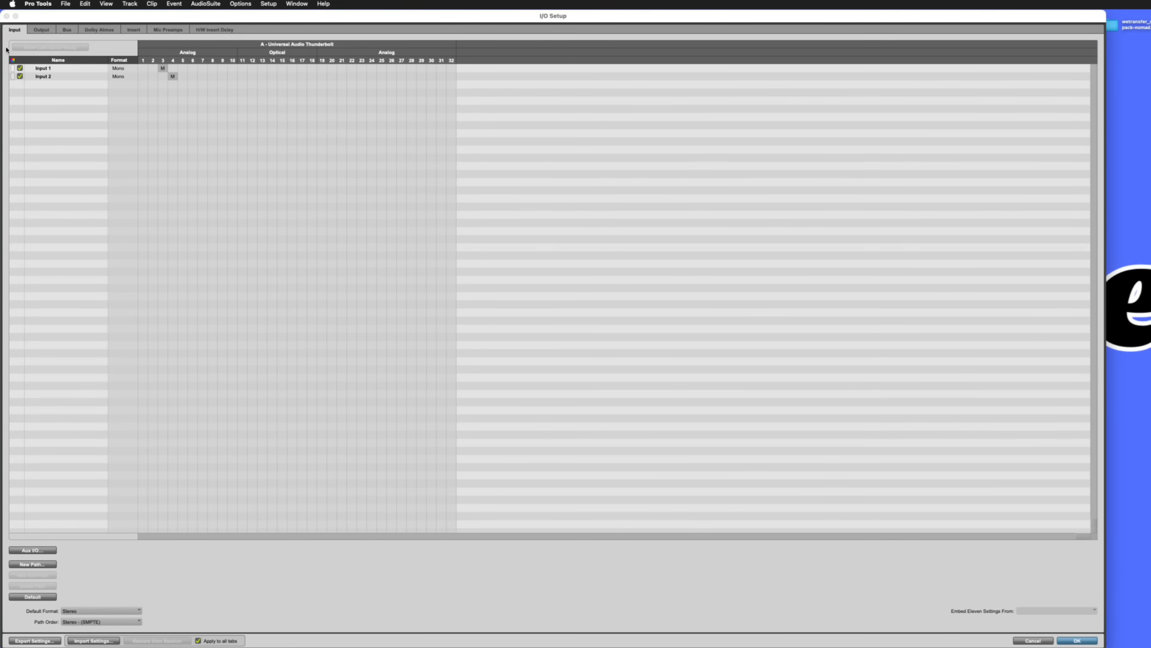
- Create one new mono input path named Input 3 with default channel assignments and select it in the input list
{"action": "left_click", "coordinate": [66, 68]}
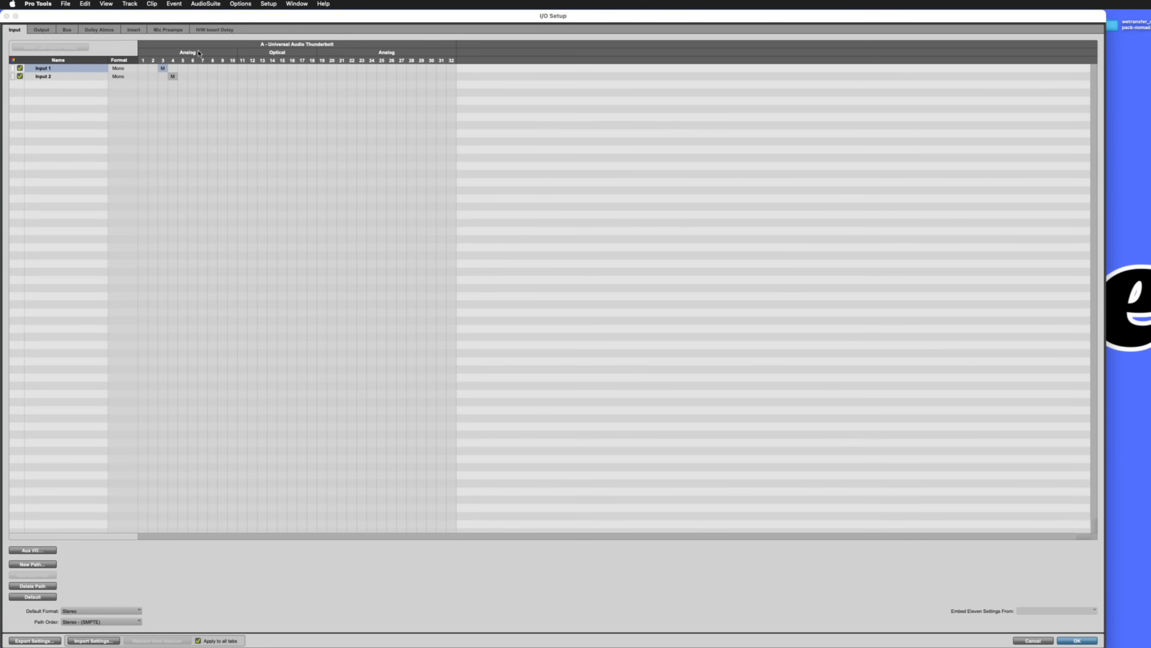
{"action": "left_click", "coordinate": [50, 78]}
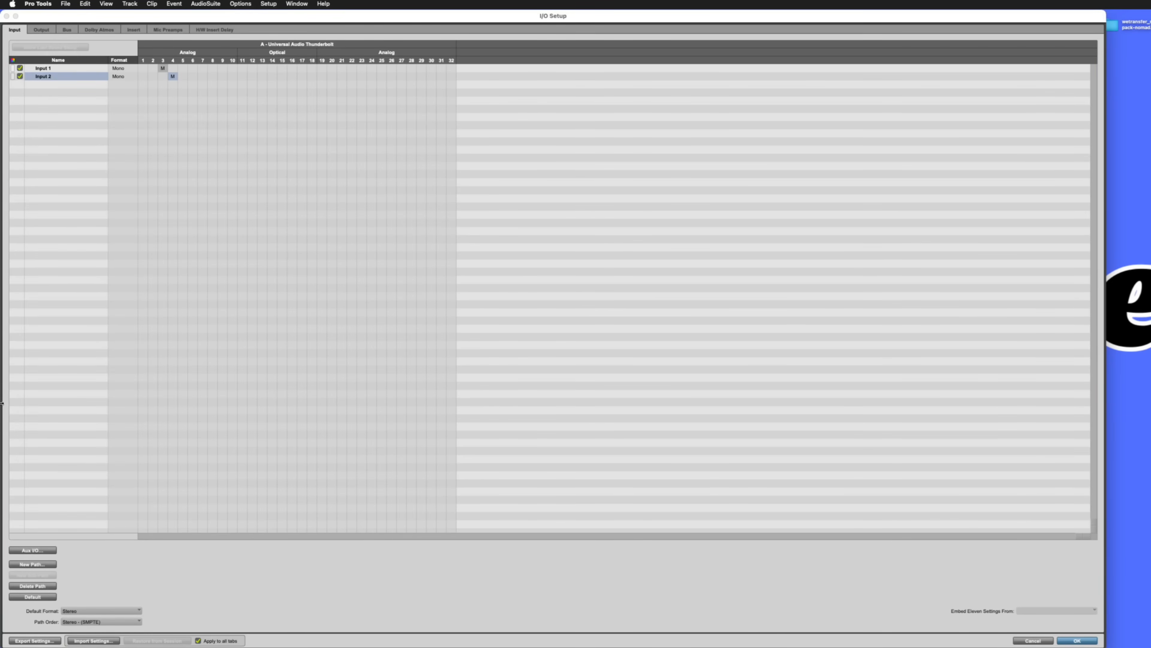
{"action": "left_click", "coordinate": [35, 566]}
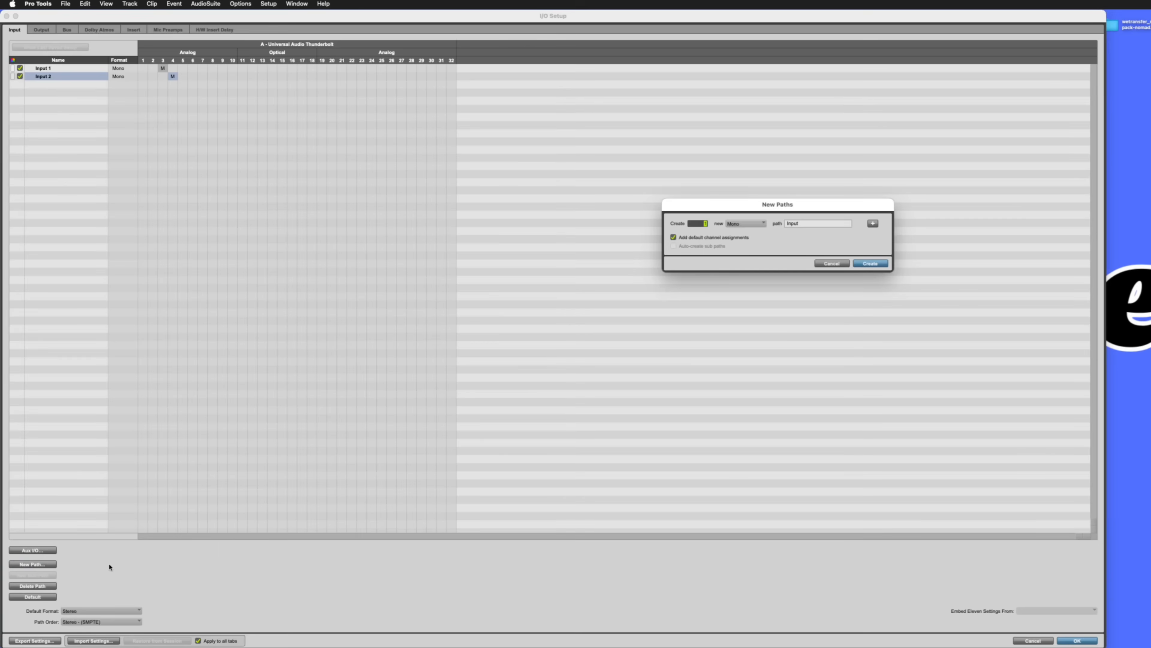
{"action": "left_click_drag", "start_coordinate": [713, 209], "coordinate": [565, 216]}
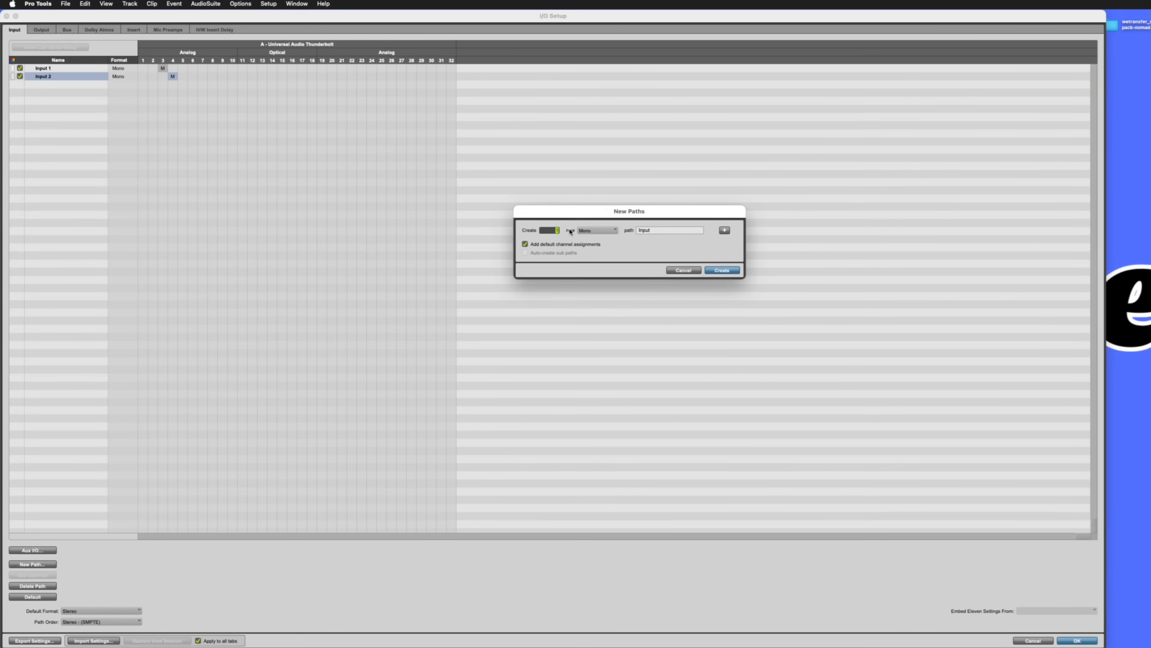
{"action": "left_click", "coordinate": [591, 233]}
{"action": "left_click", "coordinate": [592, 233]}
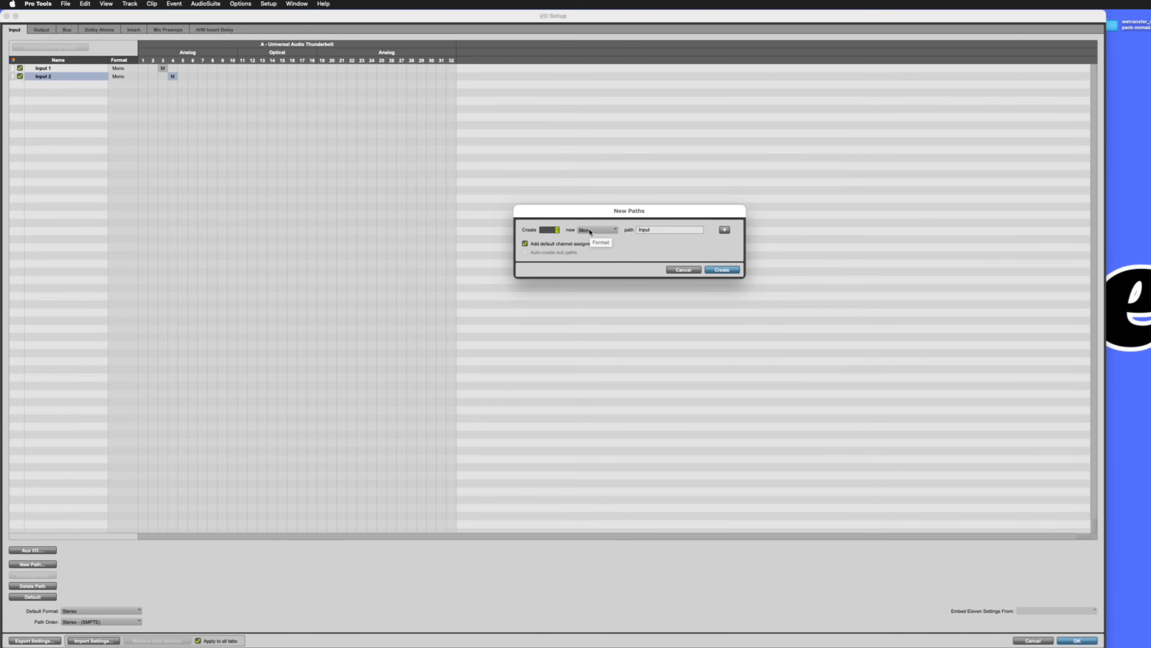
{"action": "left_click_drag", "start_coordinate": [594, 217], "coordinate": [596, 219]}
{"action": "left_click", "coordinate": [596, 232]}
{"action": "left_click", "coordinate": [595, 233]}
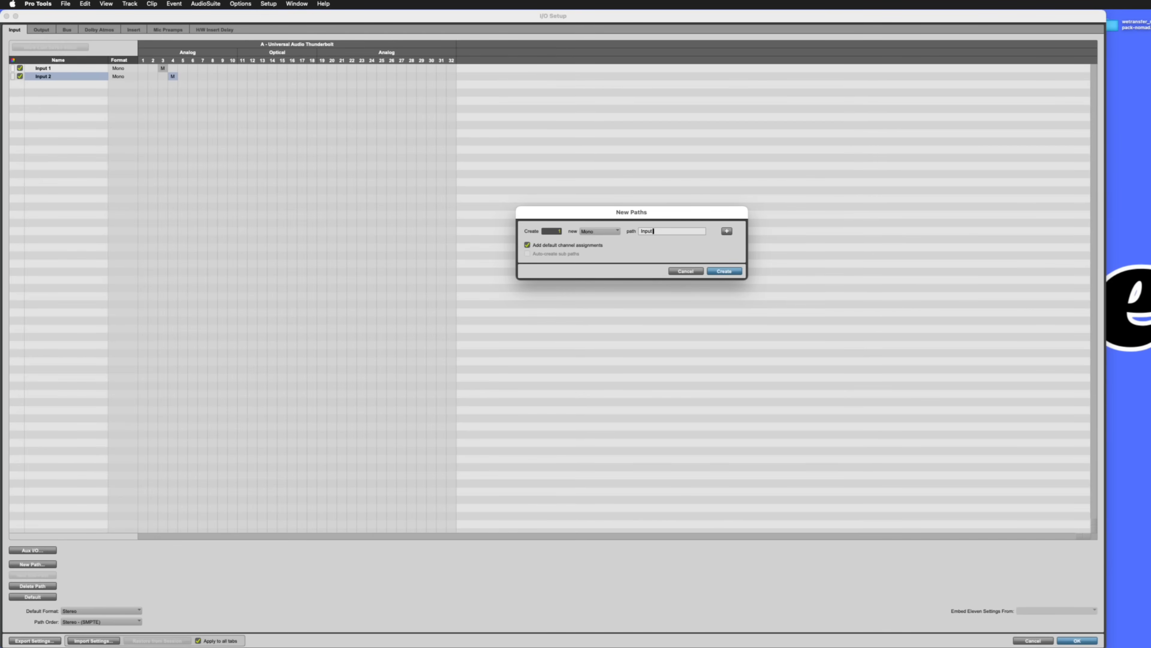
{"action": "type", "text": "3"}
{"action": "left_click", "coordinate": [731, 272]}
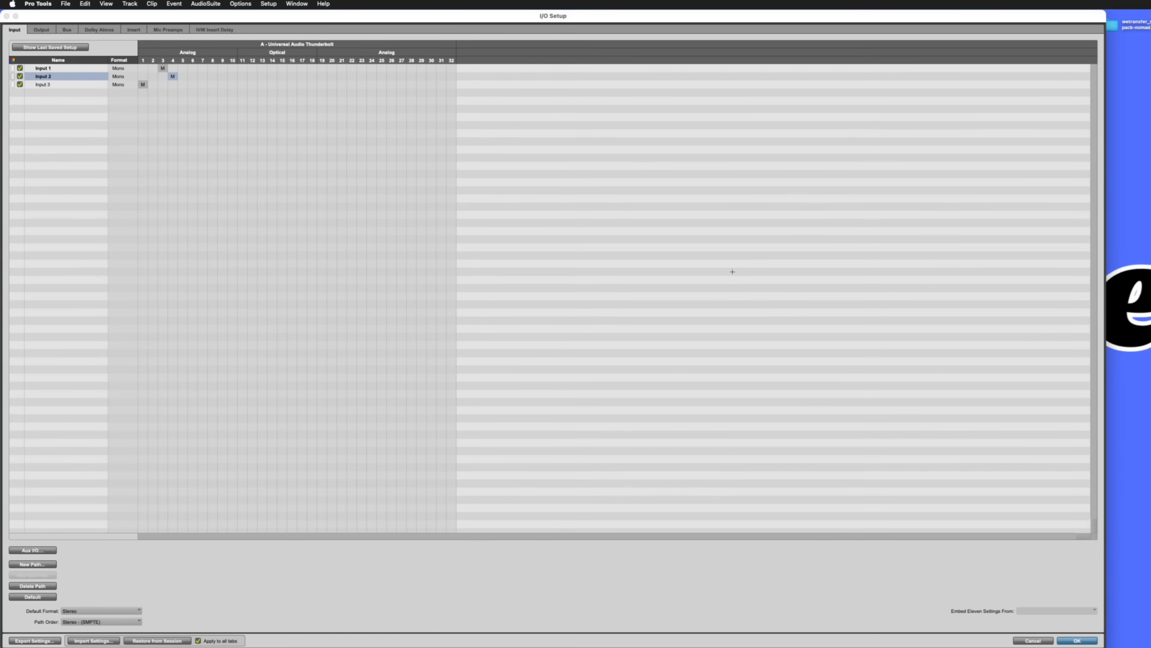
{"action": "left_click", "coordinate": [52, 86]}
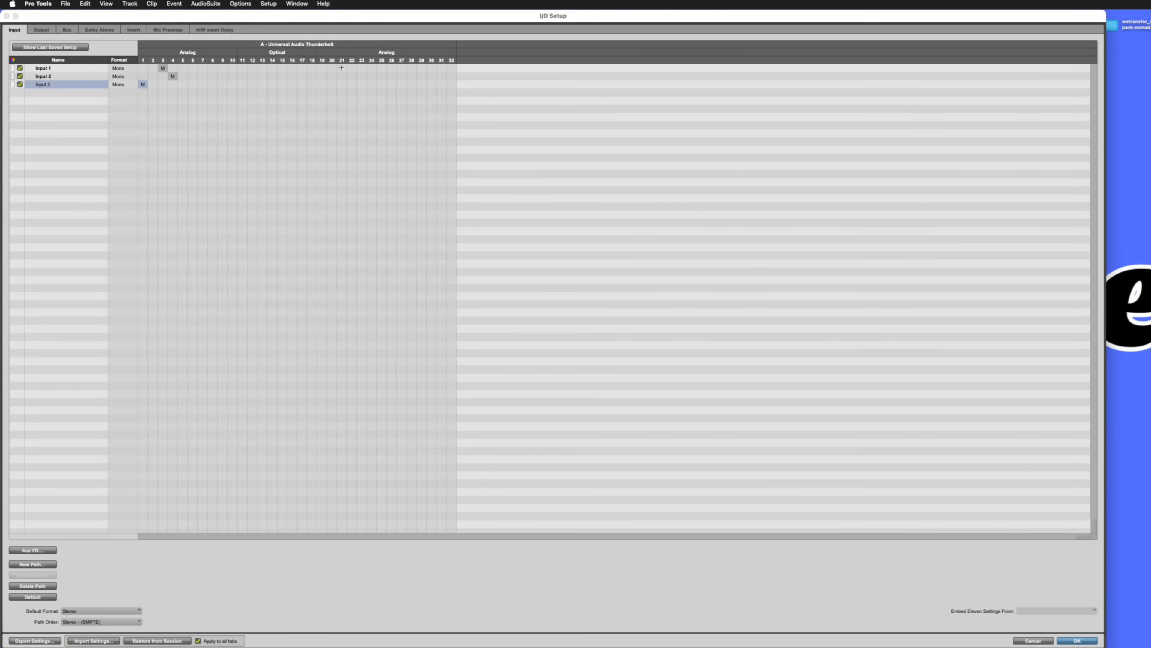
- Switch to UAD Console and place its mixer window over the middle of the I/O Setup grid
{"action": "key", "text": "super+Tab"}
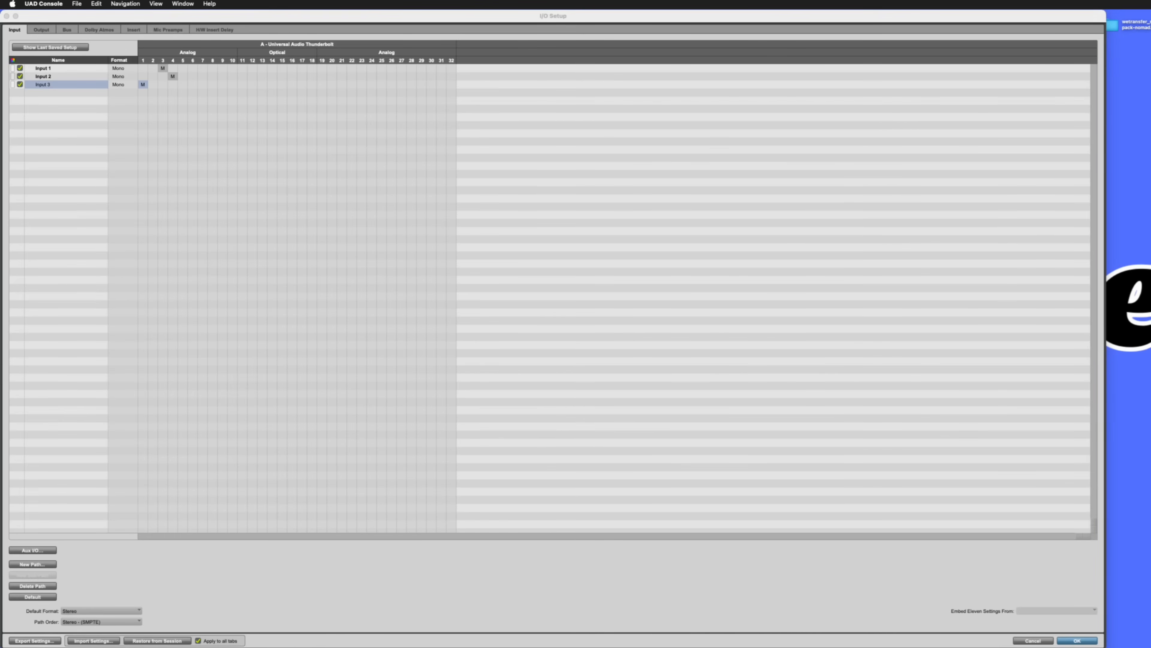
{"action": "left_click_drag", "start_coordinate": [583, 166], "coordinate": [502, 167]}
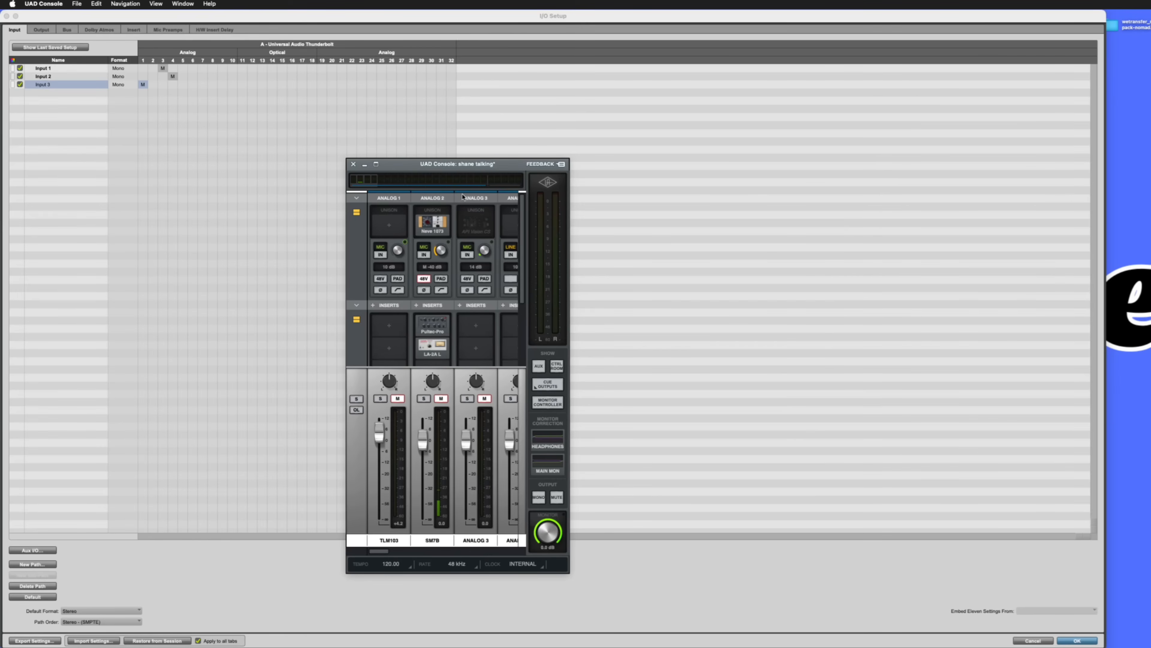
{"action": "left_click_drag", "start_coordinate": [472, 166], "coordinate": [645, 150]}
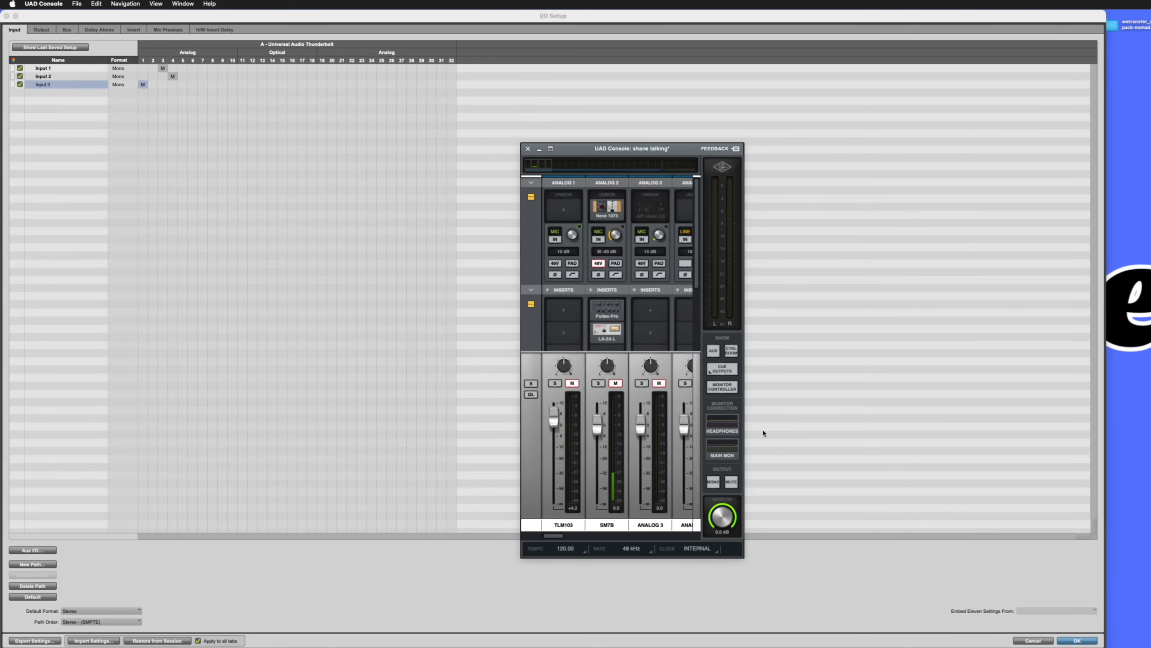
{"action": "left_click", "coordinate": [751, 426]}
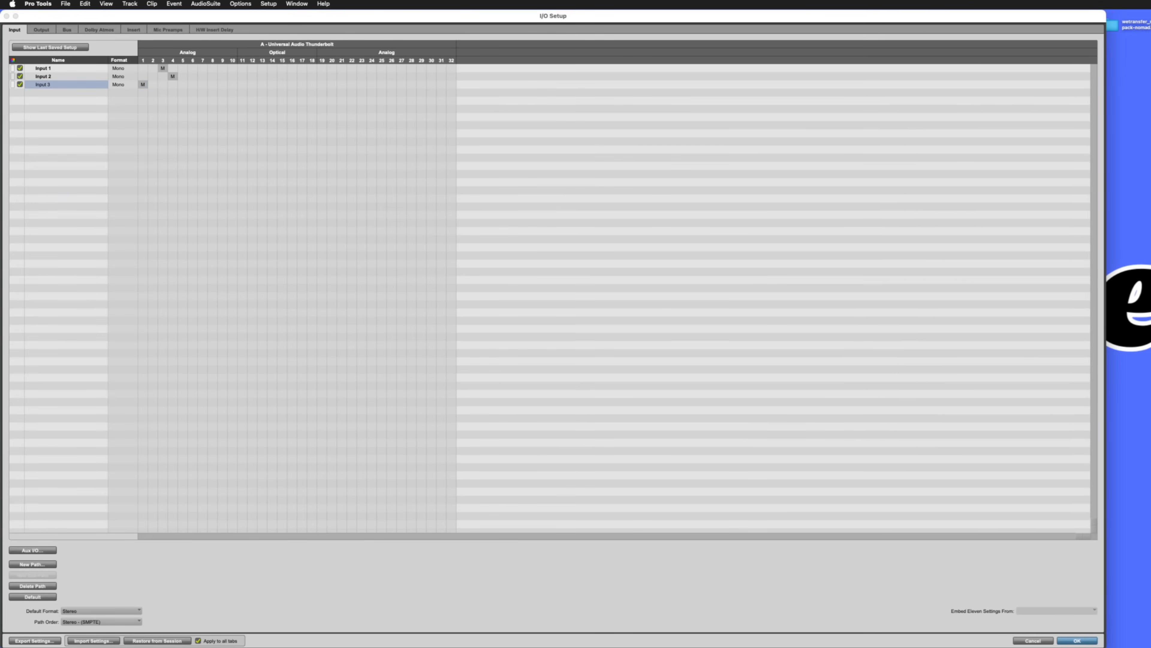
{"action": "left_click", "coordinate": [967, 630]}
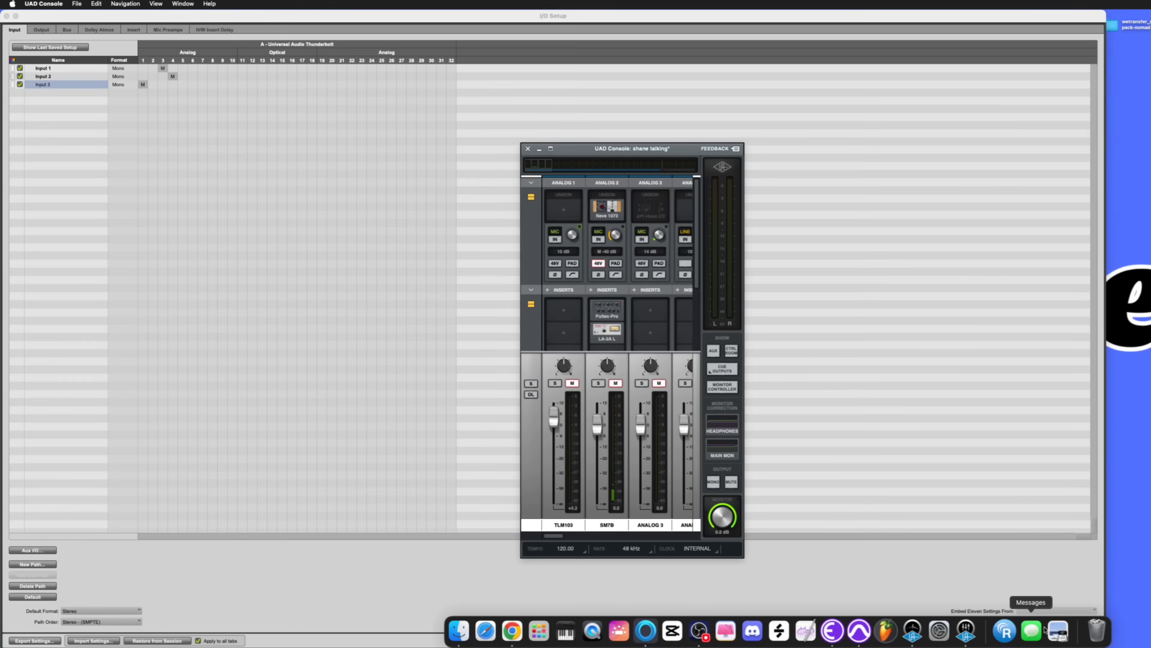
{"action": "left_click_drag", "start_coordinate": [645, 151], "coordinate": [457, 141]}
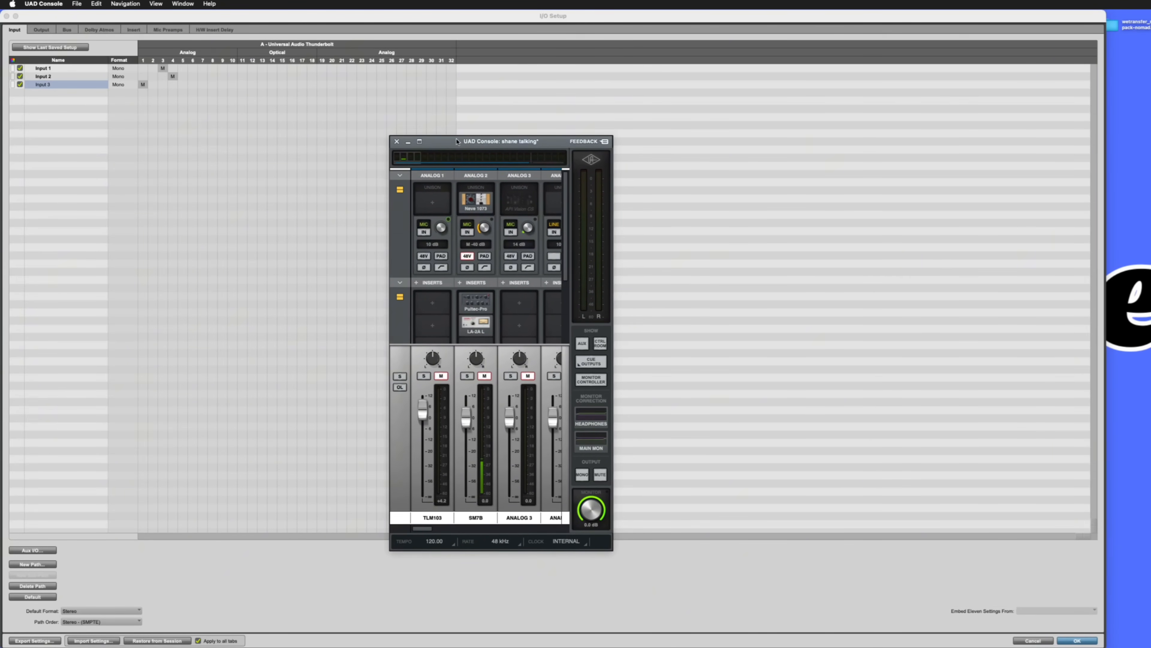
- Open the UAD Console settings and display the I/O Matrix of input and output channels
{"action": "left_click", "coordinate": [33, 5]}
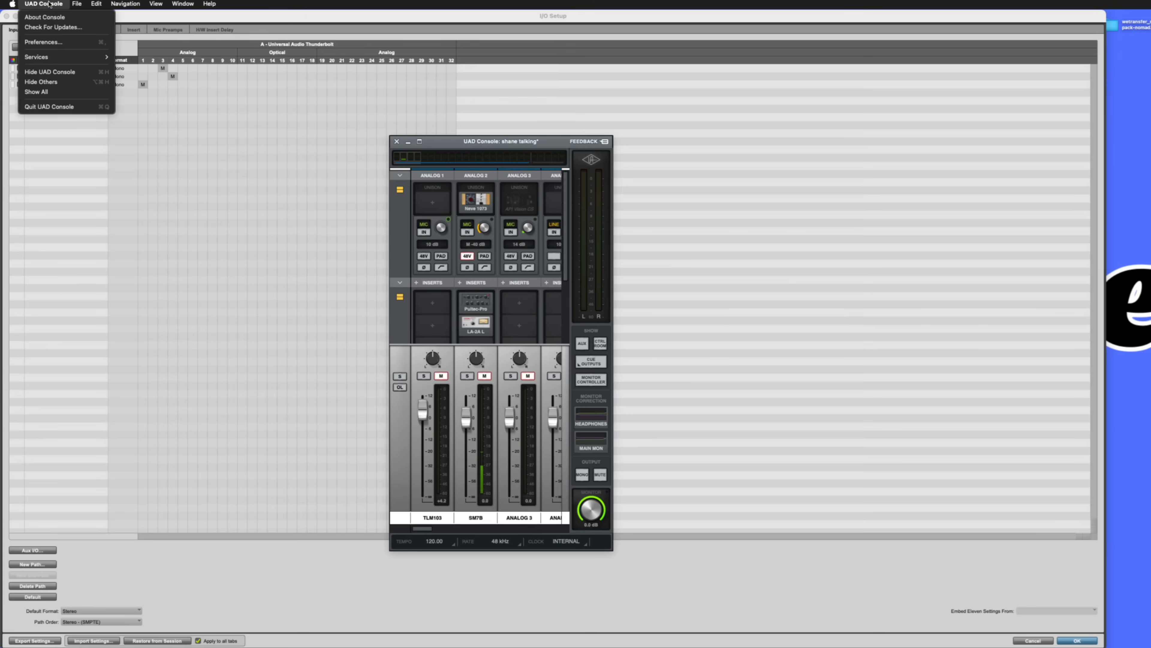
{"action": "left_click", "coordinate": [53, 43]}
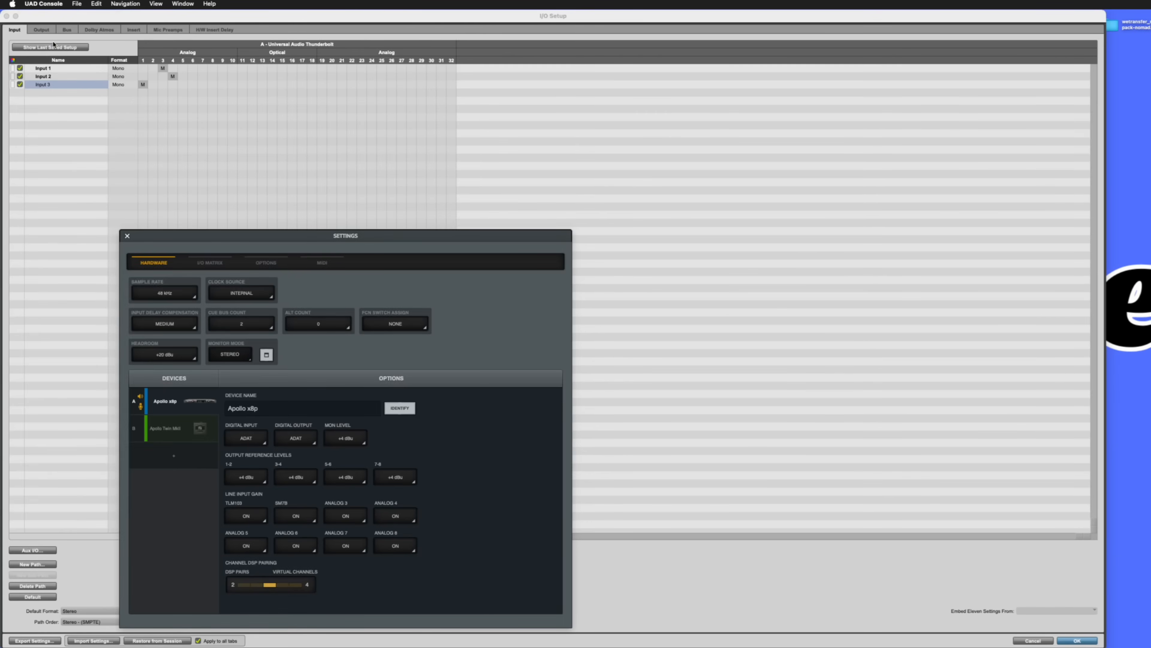
{"action": "left_click_drag", "start_coordinate": [268, 235], "coordinate": [506, 157]}
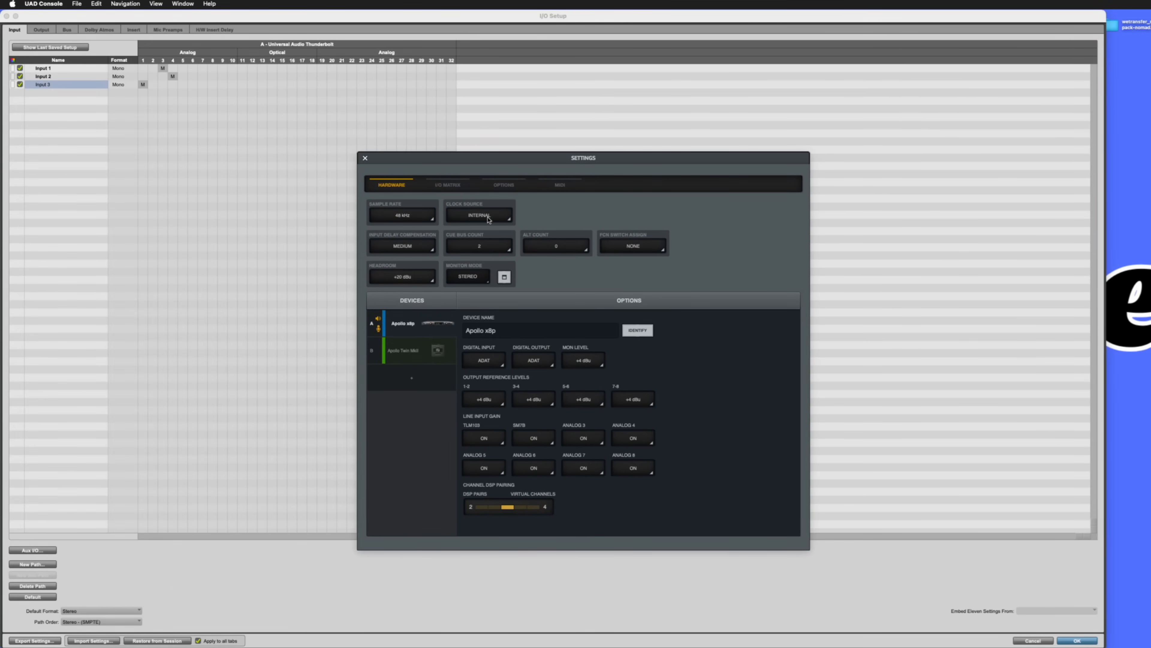
{"action": "left_click", "coordinate": [453, 186]}
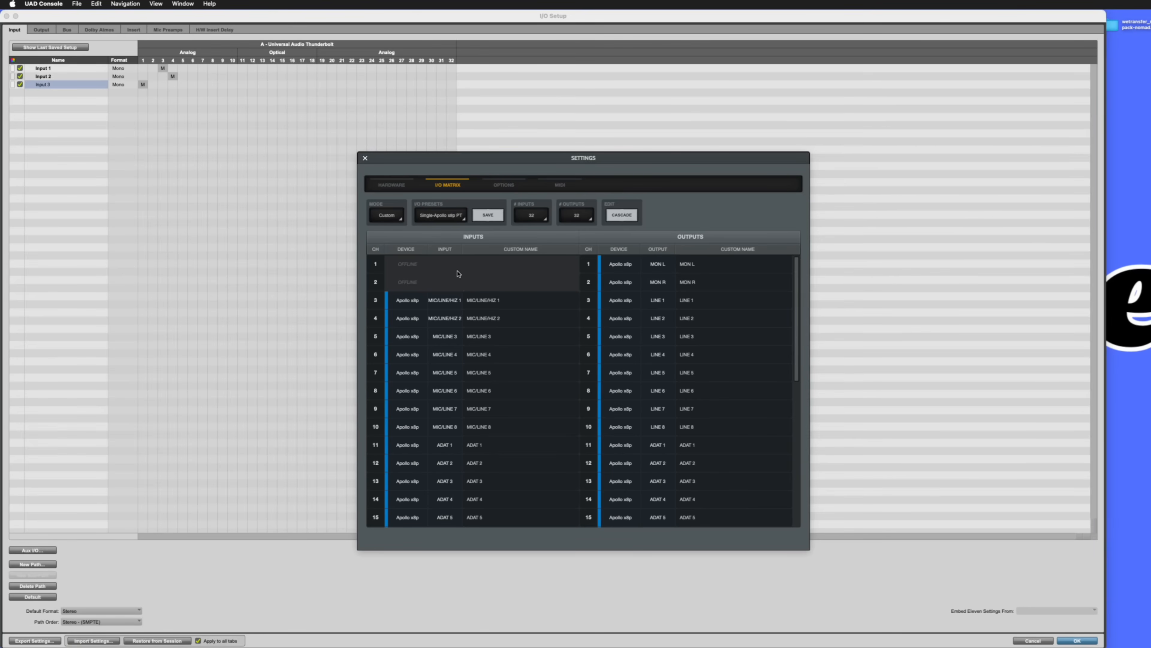
- Try to change the I/O preset in the matrix, and move the settings window clear of the Pro Tools input grid
{"action": "left_click", "coordinate": [452, 216]}
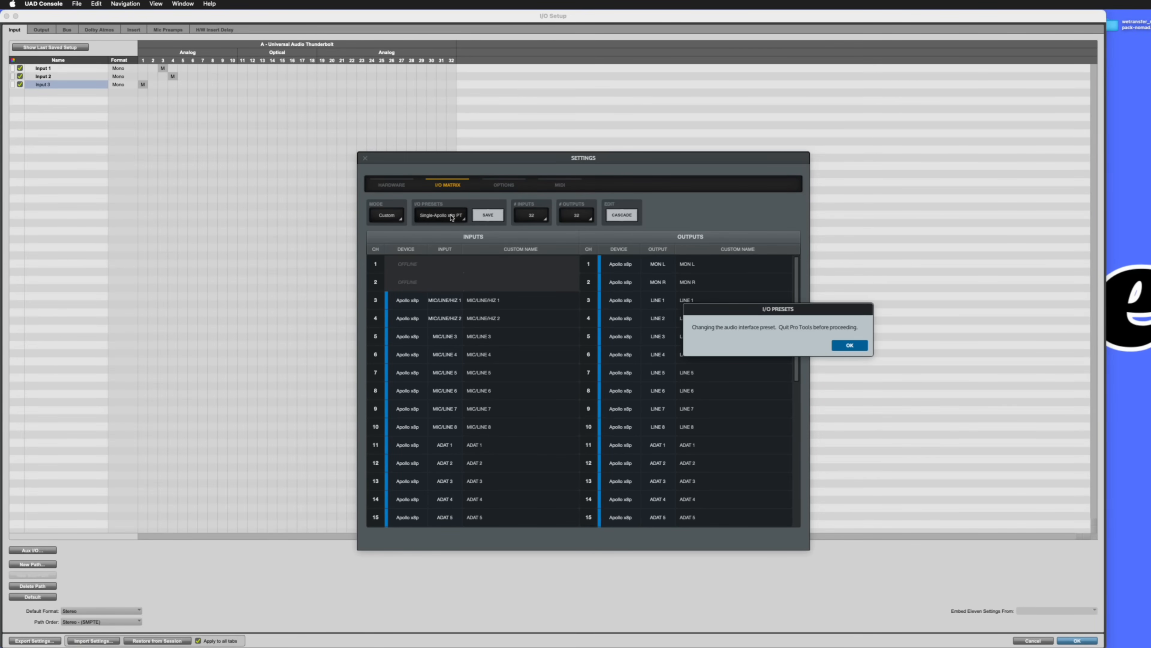
{"action": "left_click", "coordinate": [850, 346]}
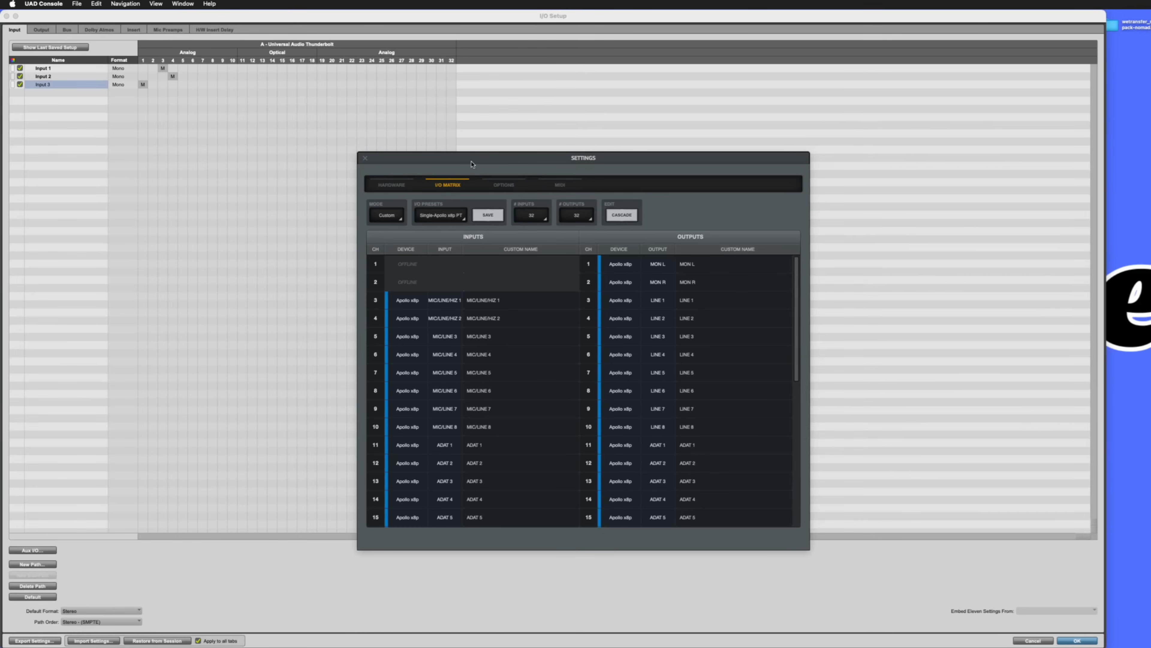
{"action": "left_click_drag", "start_coordinate": [491, 157], "coordinate": [717, 139]}
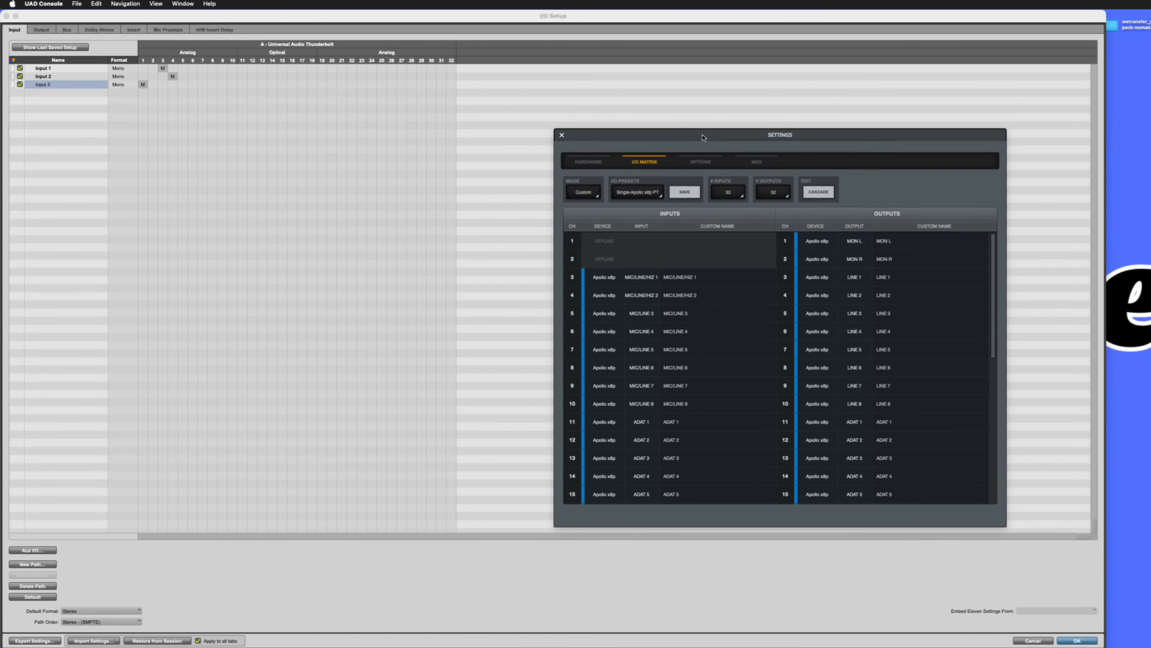
- Return to the Pro Tools I/O Setup and move the Input 1 assignment to channel 1
{"action": "left_click", "coordinate": [148, 93]}
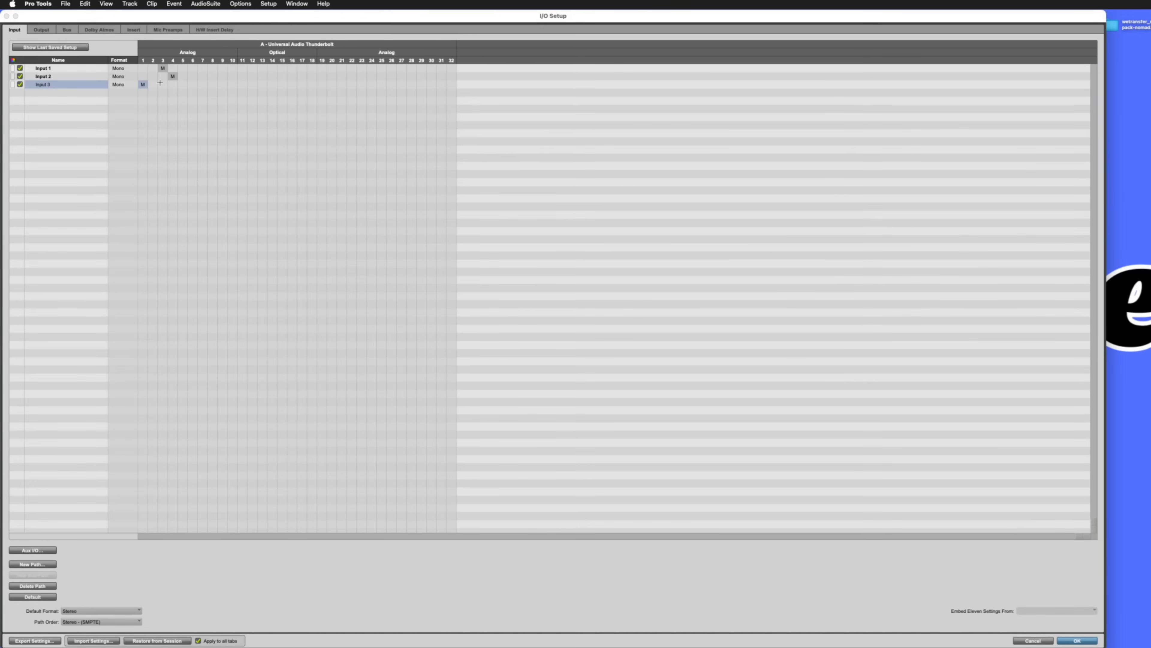
{"action": "left_click", "coordinate": [109, 70]}
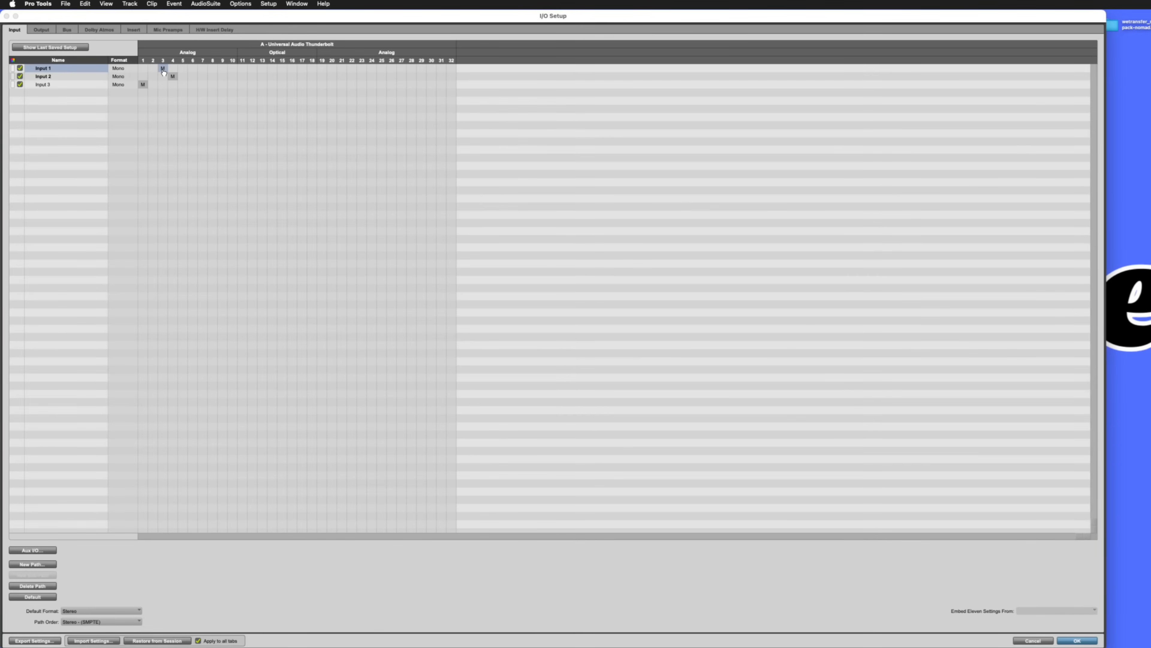
{"action": "left_click_drag", "start_coordinate": [164, 71], "coordinate": [144, 69]}
- Check the input channels in UAD Console's I/O Matrix and reassign Input 1 to channel 3 in Pro Tools
{"action": "mouse_move", "coordinate": [1102, 643]}
{"action": "left_click", "coordinate": [972, 635]}
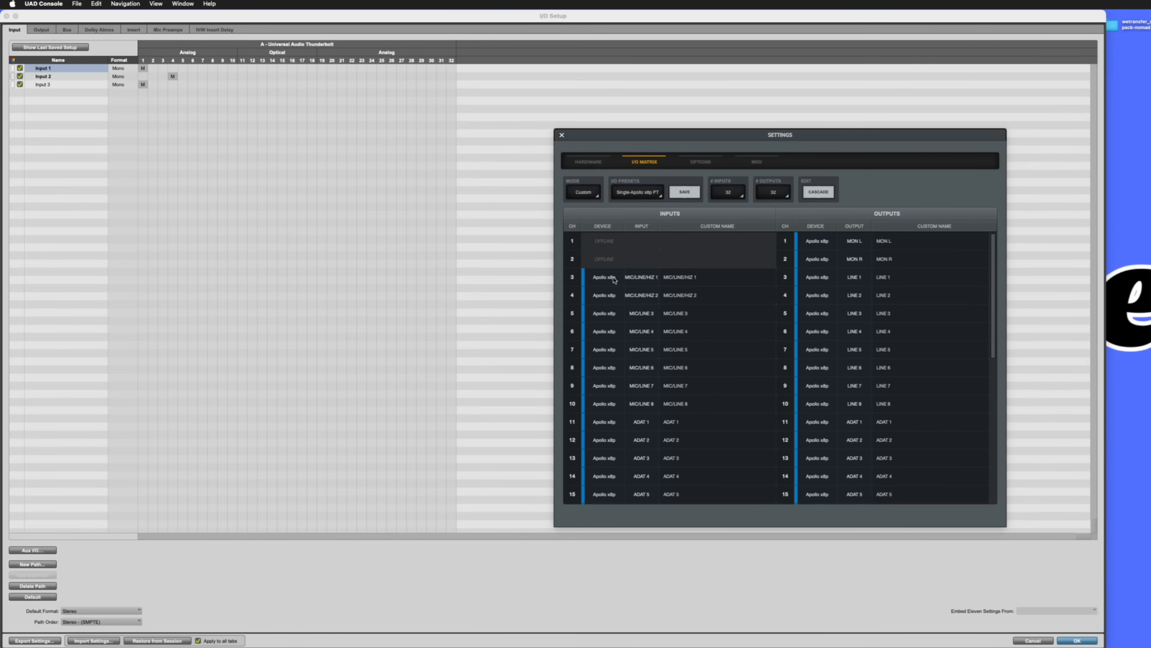
{"action": "left_click", "coordinate": [167, 66]}
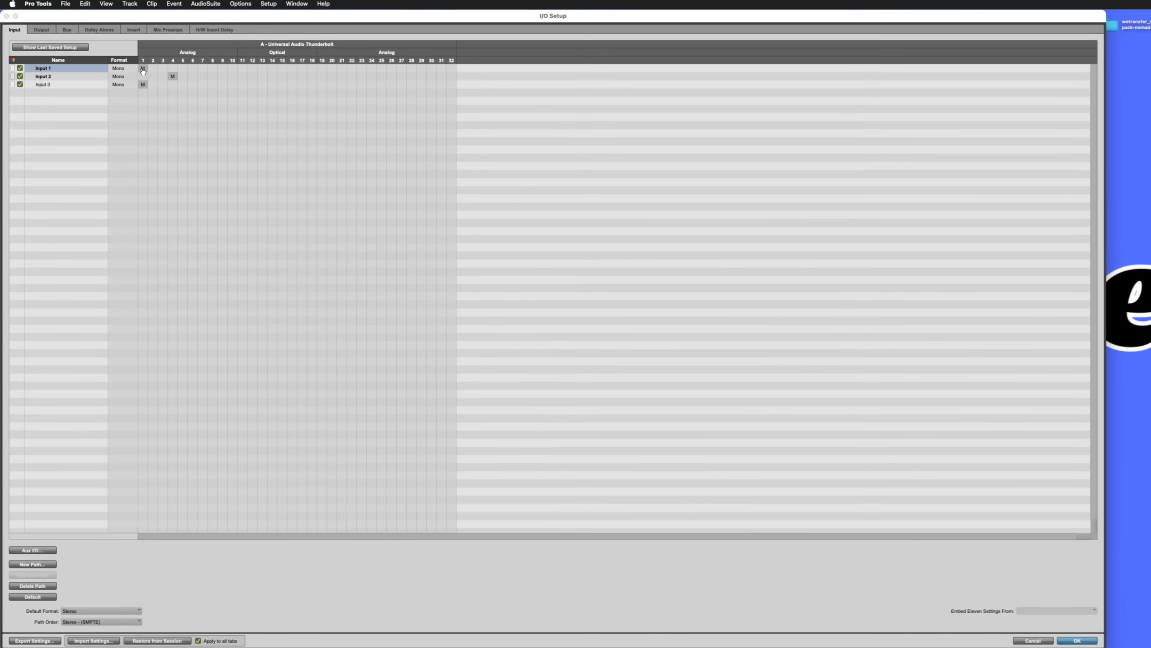
{"action": "left_click", "coordinate": [163, 68]}
- Delete the Input 3 path from the input list
{"action": "left_click", "coordinate": [57, 87]}
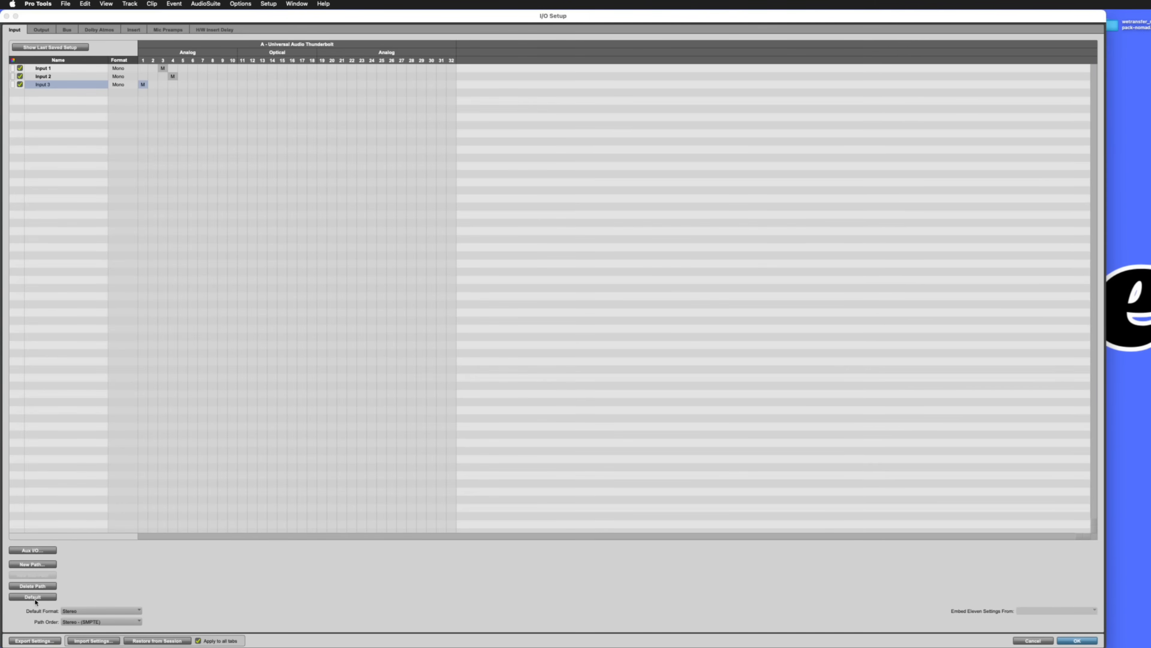
{"action": "left_click", "coordinate": [38, 586]}
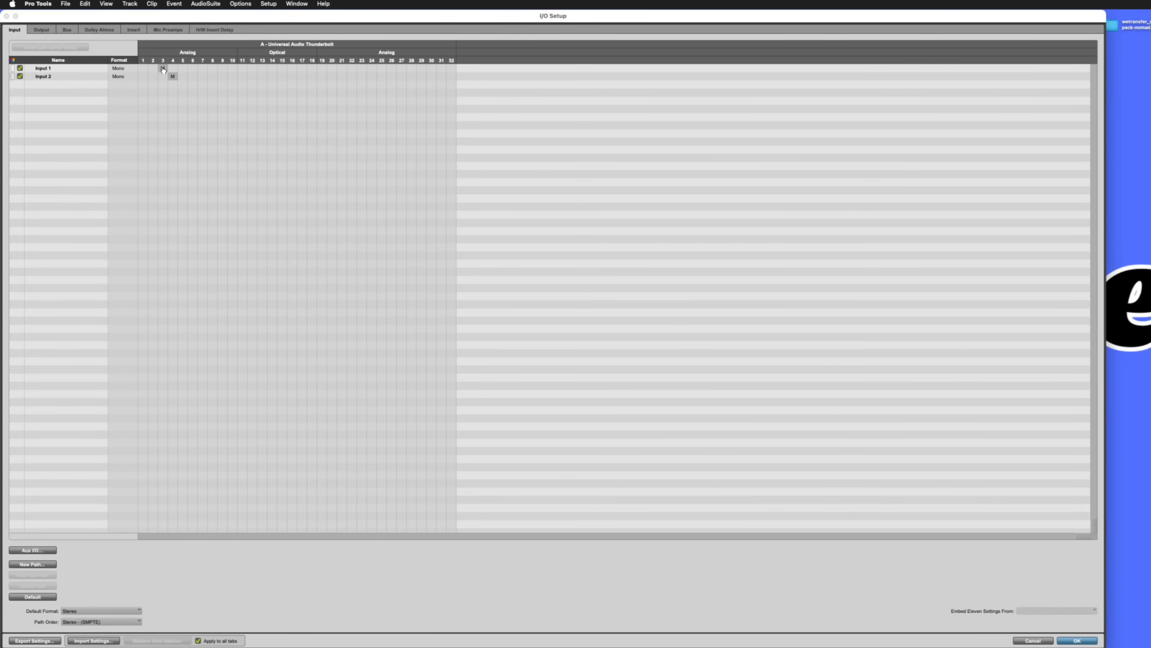
{"action": "left_click", "coordinate": [173, 76]}
- Review the output and bus paths, and close the I/O Setup without applying changes
{"action": "left_click", "coordinate": [41, 29]}
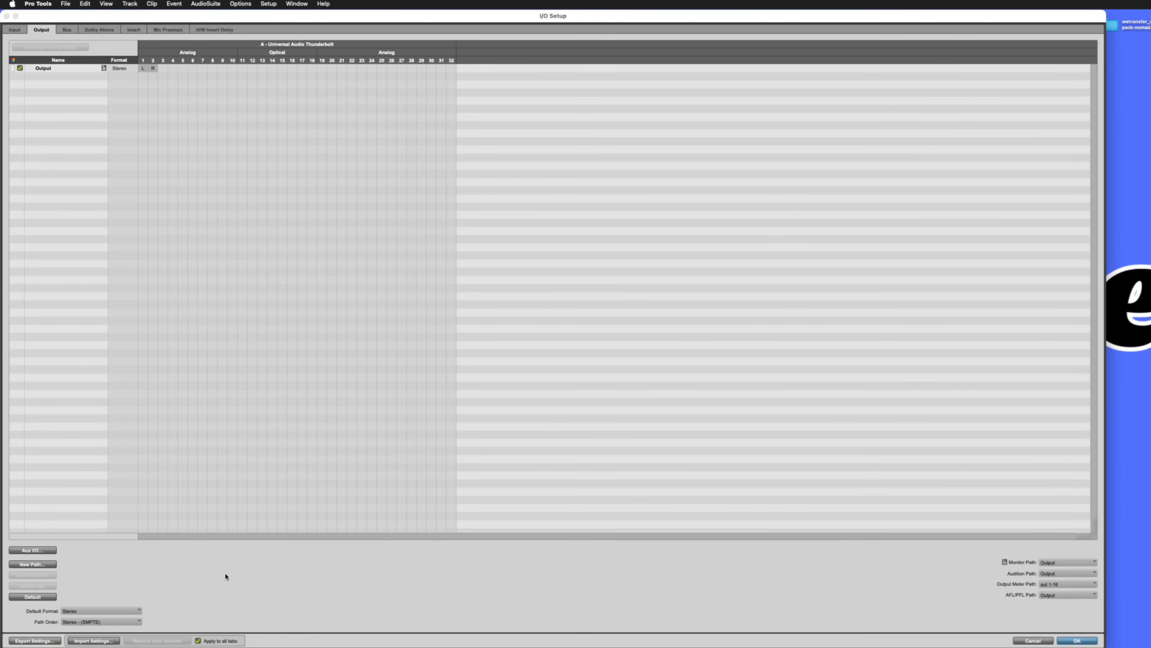
{"action": "left_click", "coordinate": [66, 30]}
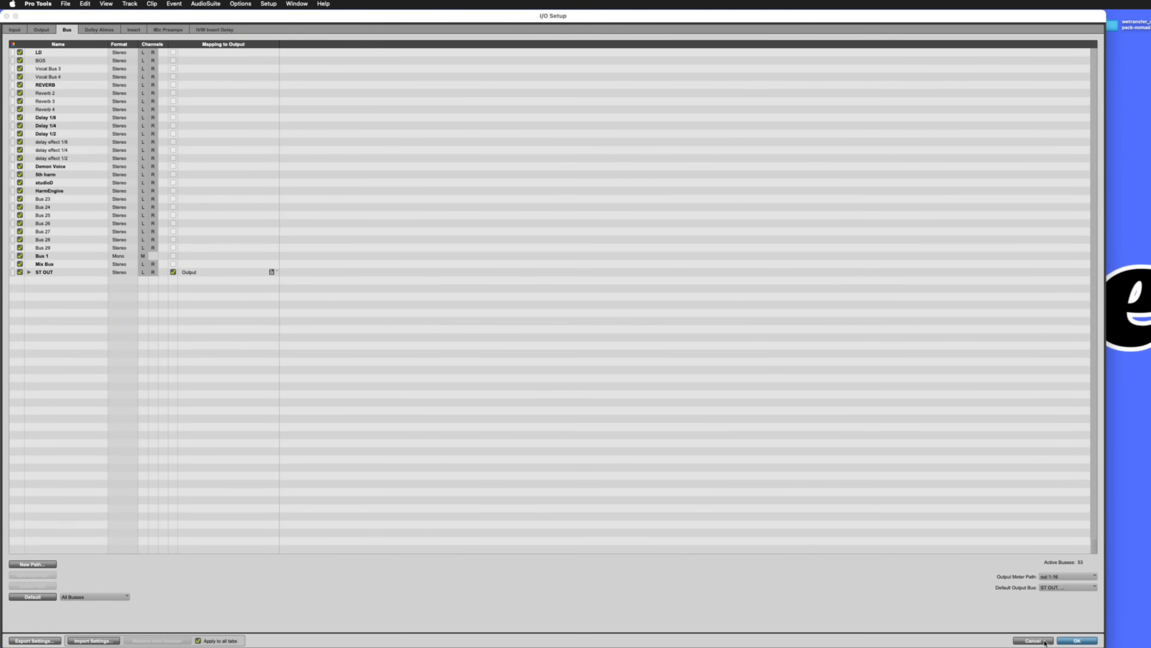
{"action": "left_click", "coordinate": [1033, 640]}
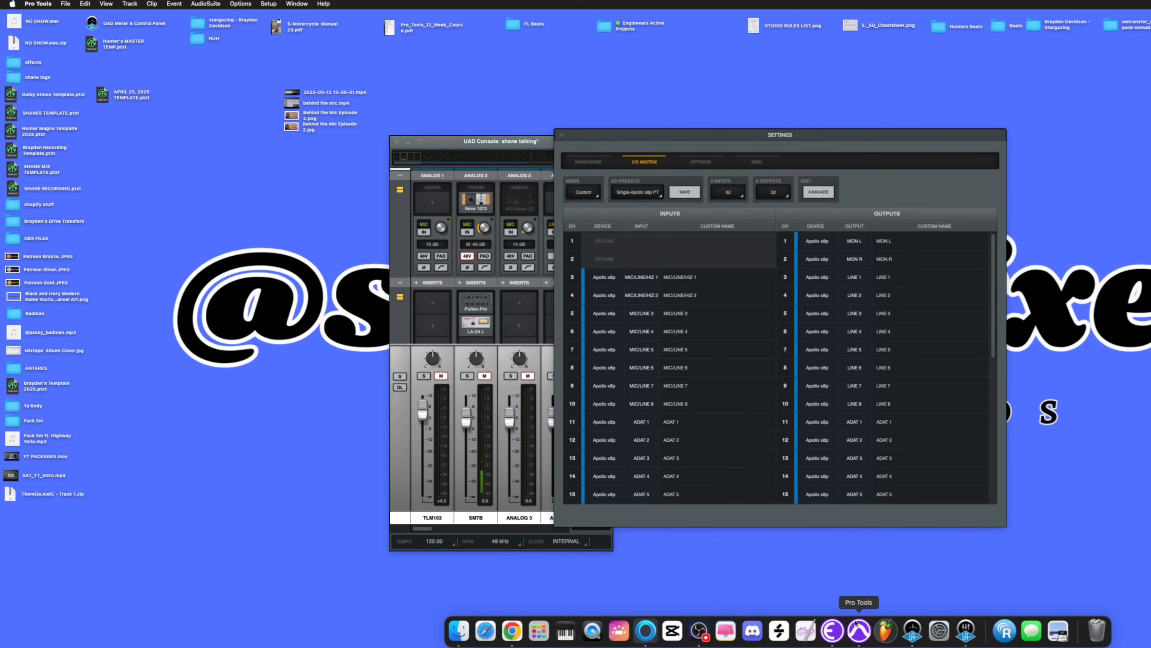
- Start setting up a new local session with interleaved files, stored on the Desktop
{"action": "left_click", "coordinate": [63, 4]}
{"action": "left_click", "coordinate": [86, 29]}
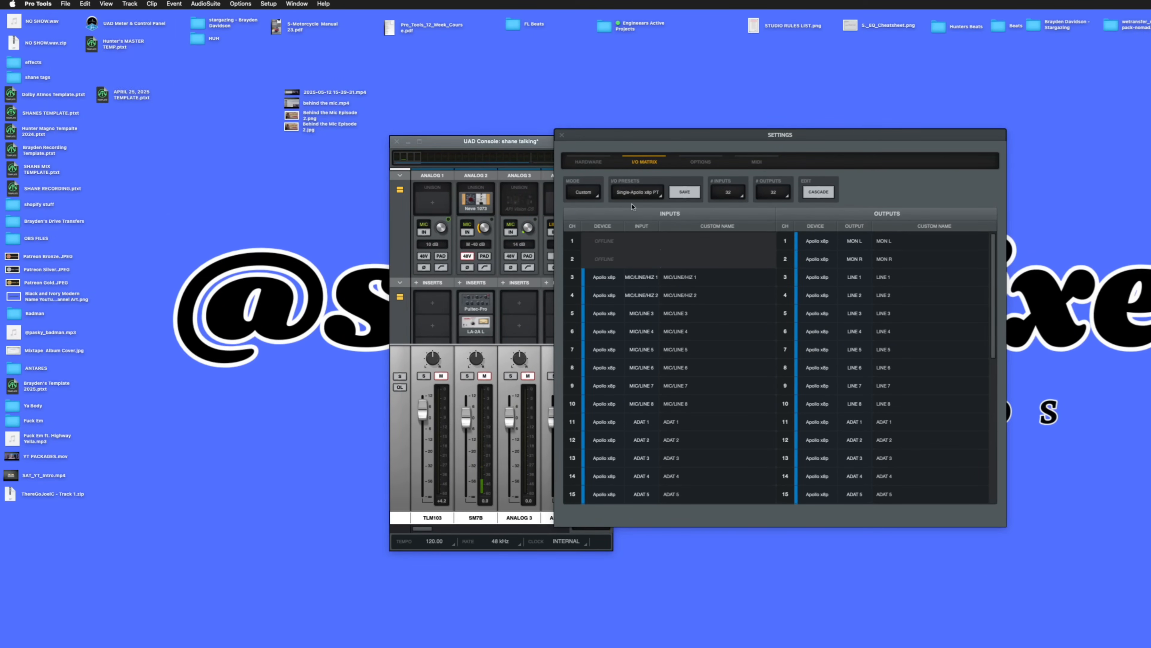
{"action": "left_click", "coordinate": [717, 390]}
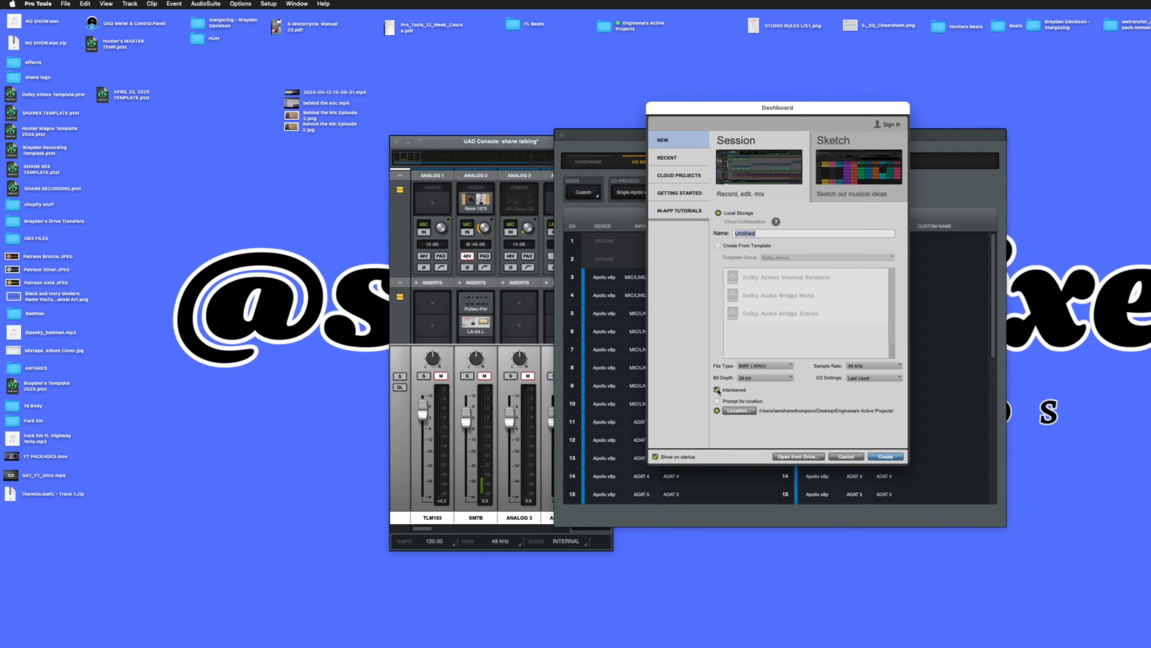
{"action": "left_click", "coordinate": [738, 410]}
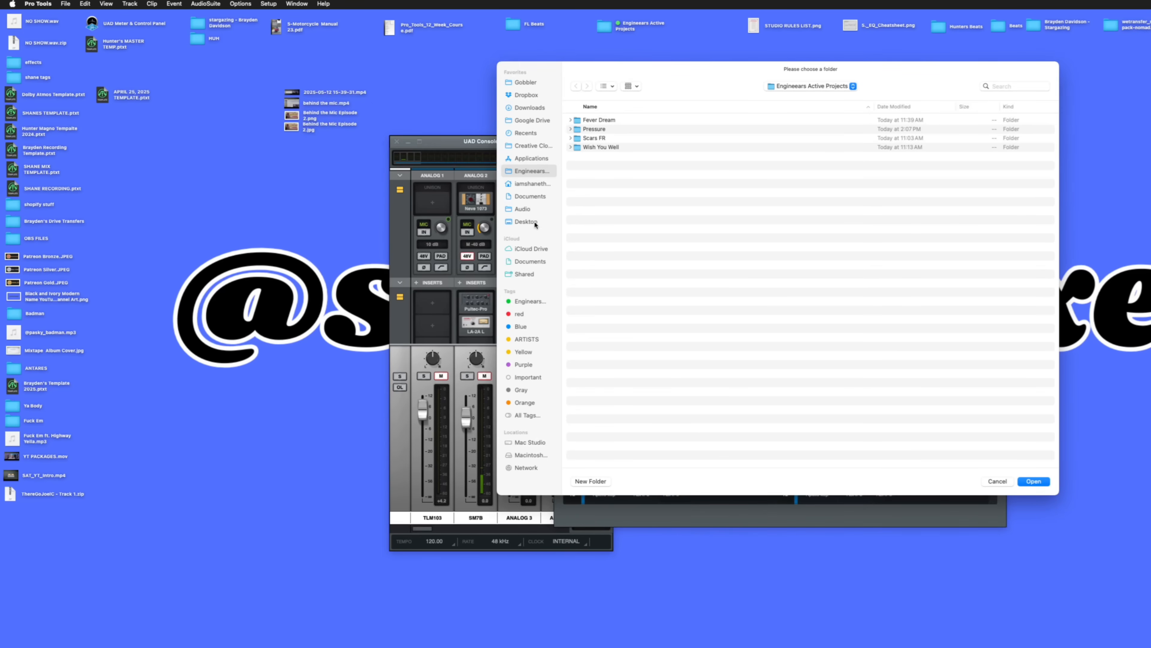
{"action": "left_click", "coordinate": [1042, 481]}
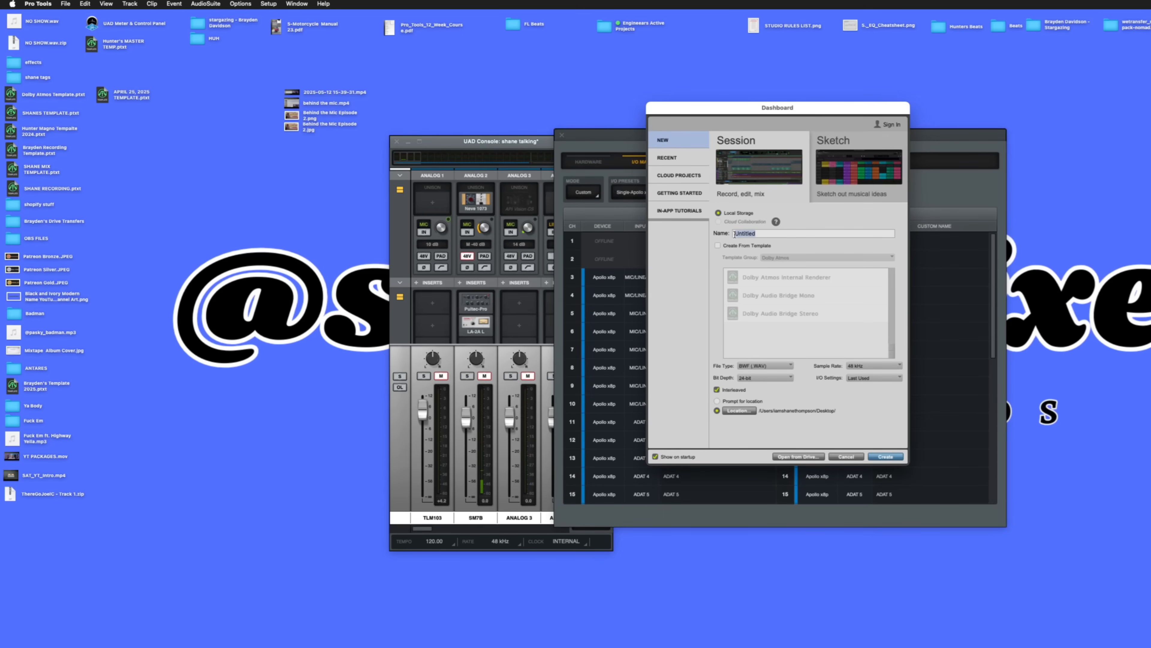
- Name the new session NEW, create it and save the changes to the open "Pressure" session
{"action": "type", "text": "NEW"}
{"action": "left_click", "coordinate": [891, 457]}
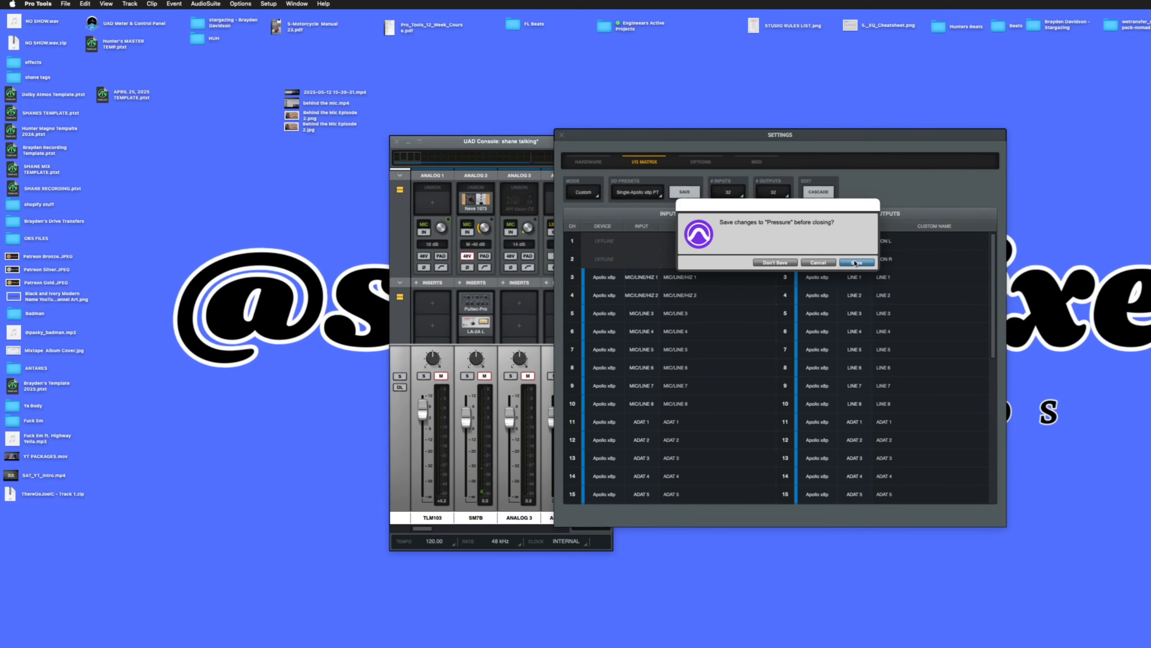
{"action": "key", "text": "Return"}
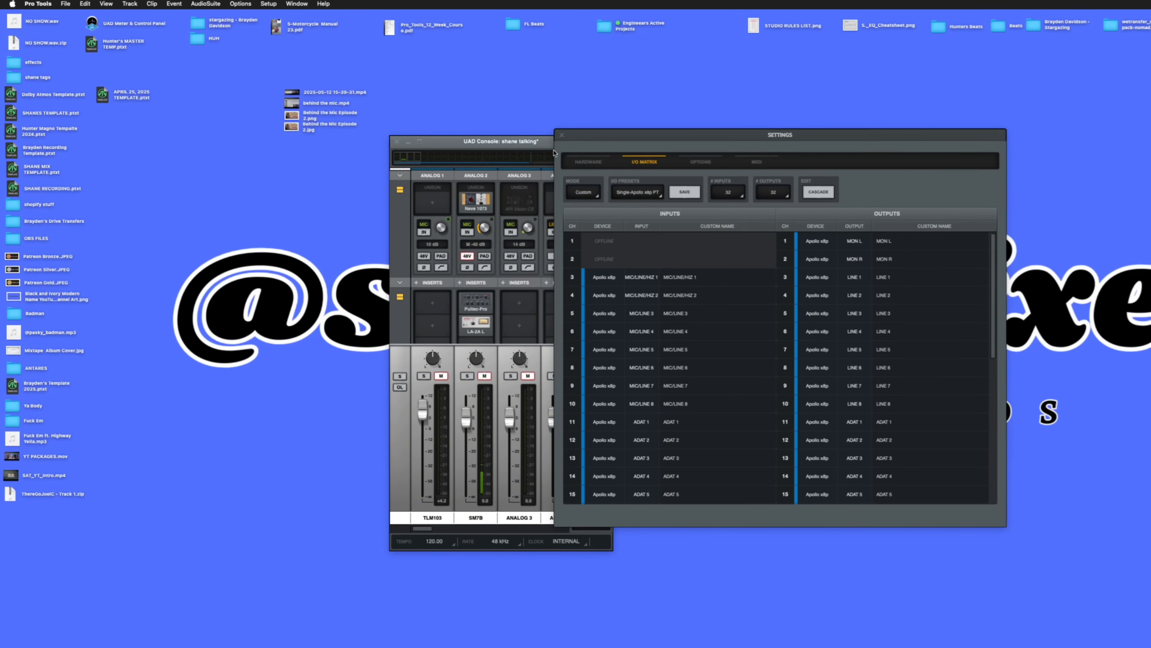
- Show the new session's Edit window and make it full screen
{"action": "left_click", "coordinate": [297, 3]}
{"action": "left_click", "coordinate": [301, 65]}
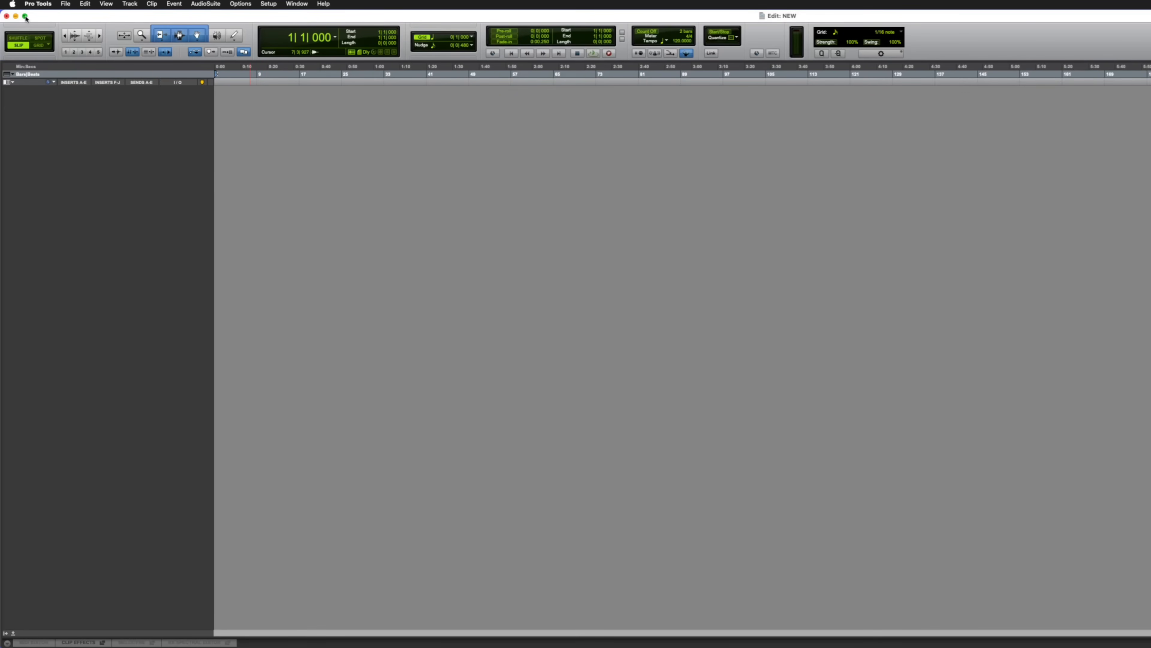
{"action": "left_click", "coordinate": [26, 17]}
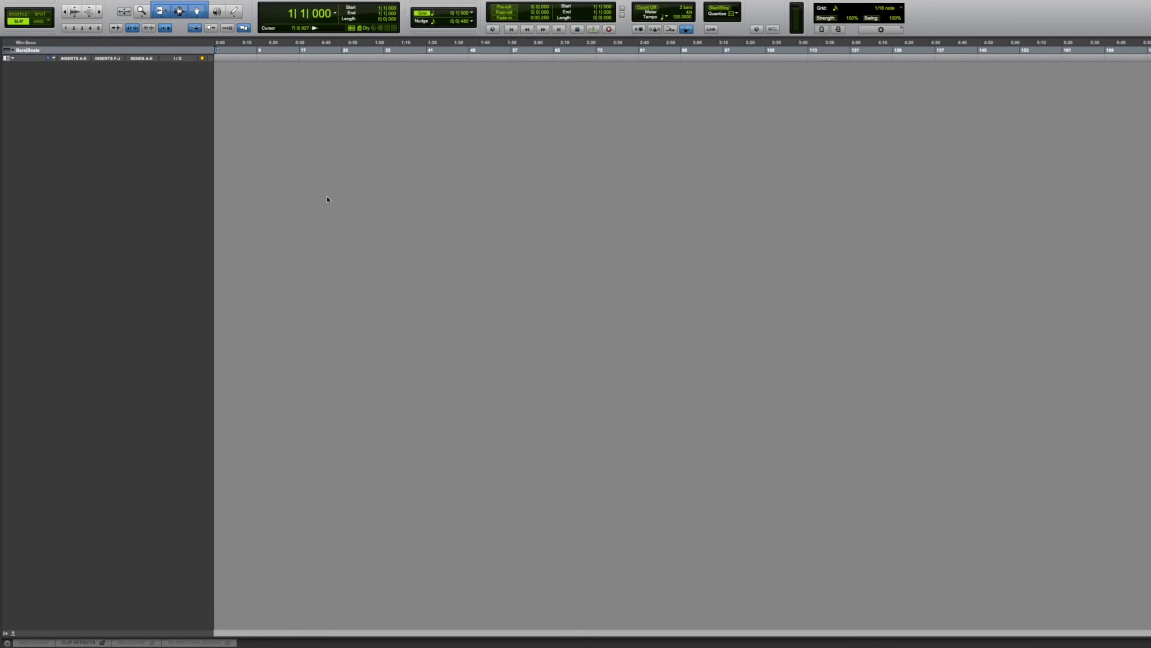
- Create one mono audio track and increase its height in the Edit window
{"action": "mouse_move", "coordinate": [228, 3]}
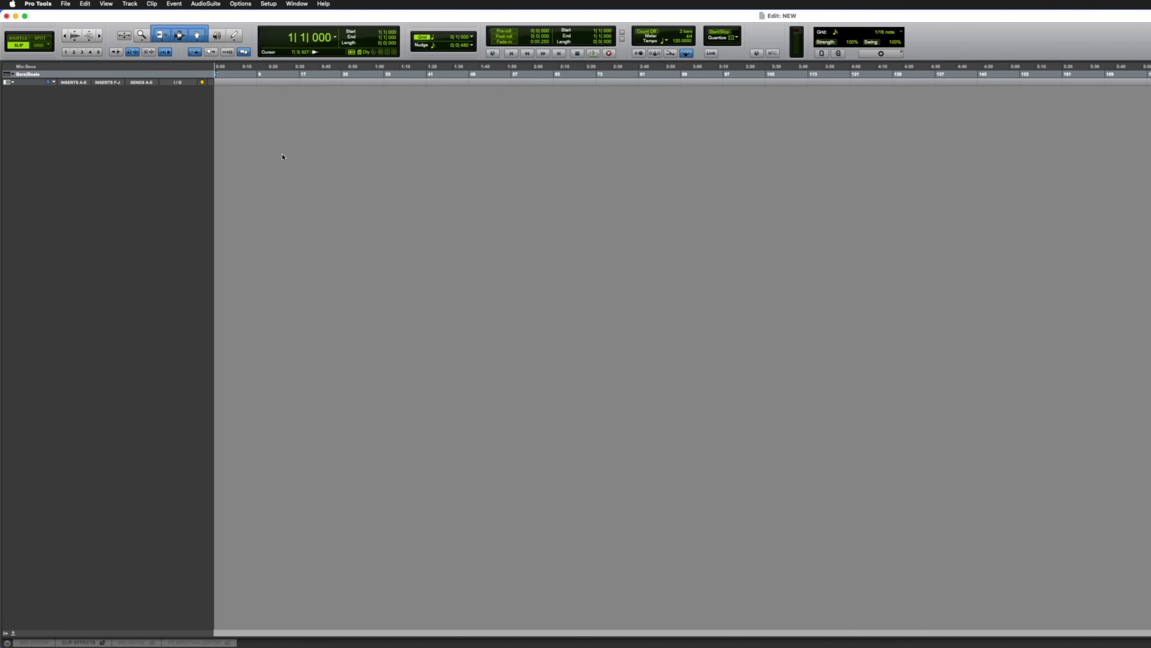
{"action": "left_click", "coordinate": [133, 4]}
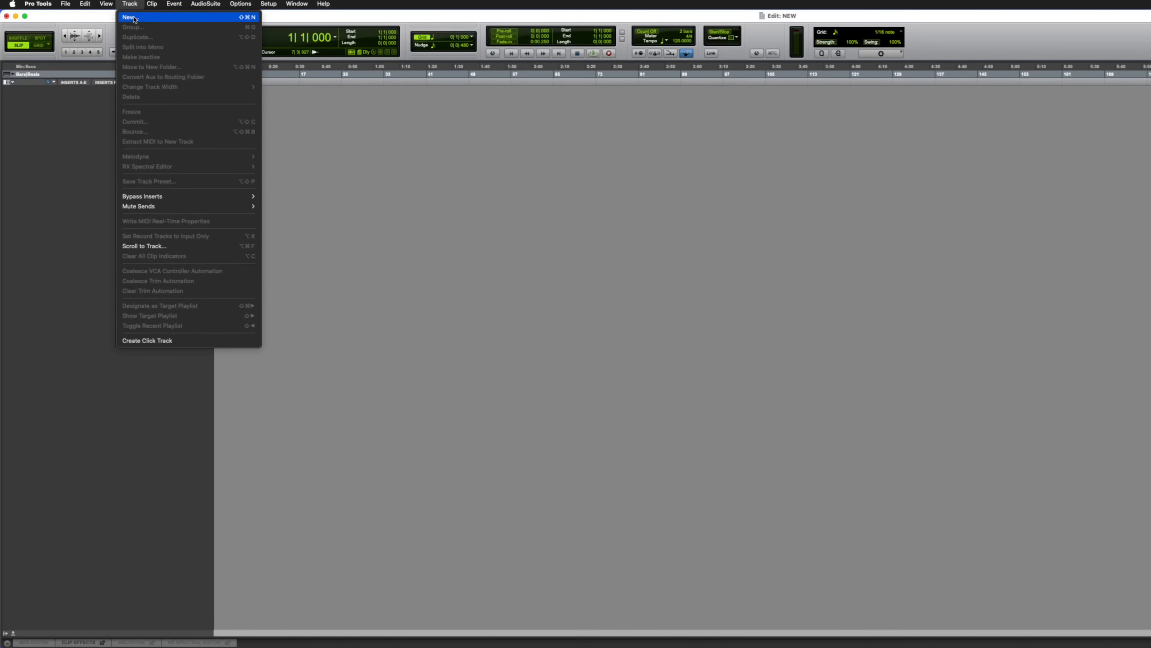
{"action": "left_click", "coordinate": [132, 19]}
{"action": "left_click", "coordinate": [662, 230]}
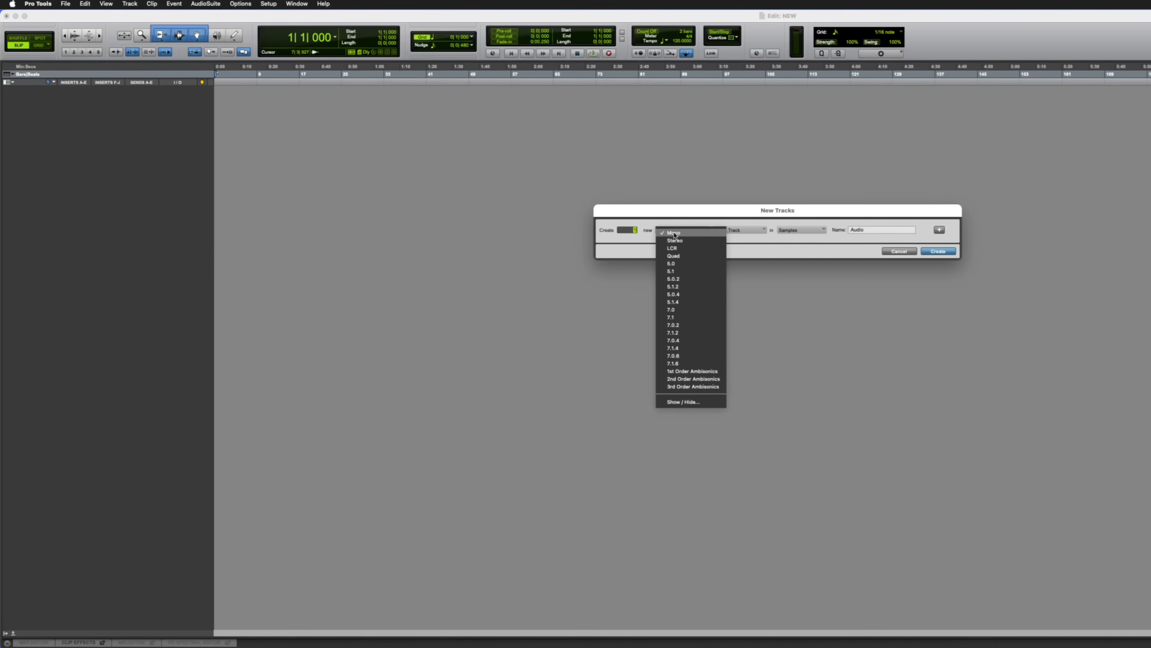
{"action": "left_click", "coordinate": [664, 232]}
{"action": "left_click", "coordinate": [944, 251]}
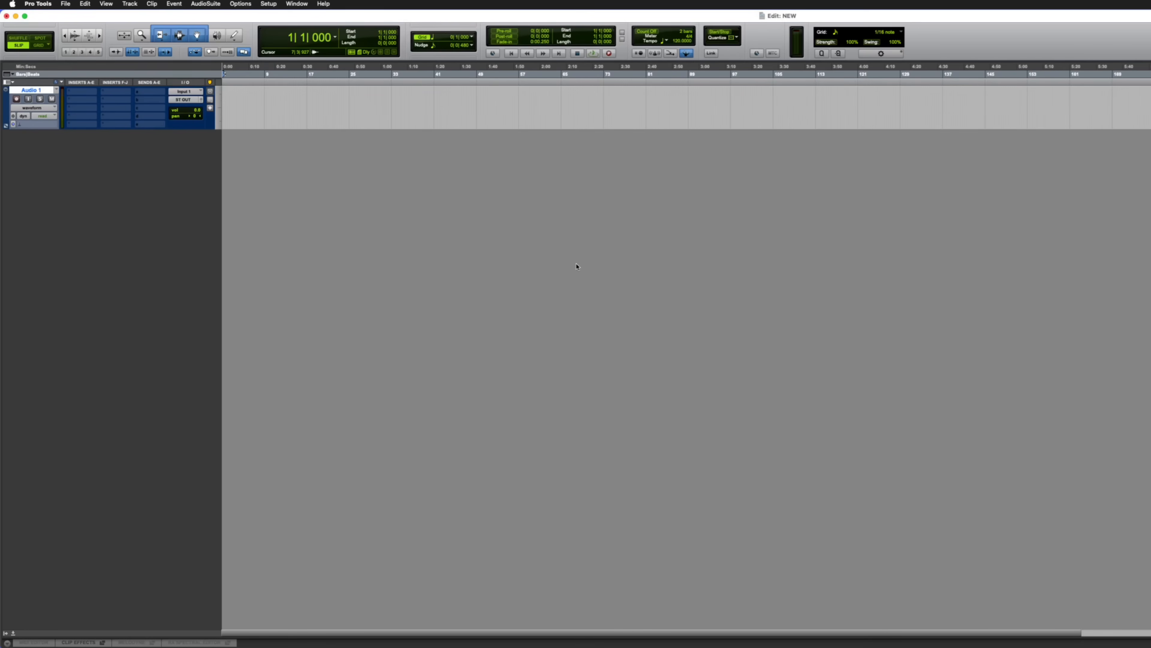
{"action": "left_click_drag", "start_coordinate": [160, 129], "coordinate": [163, 240]}
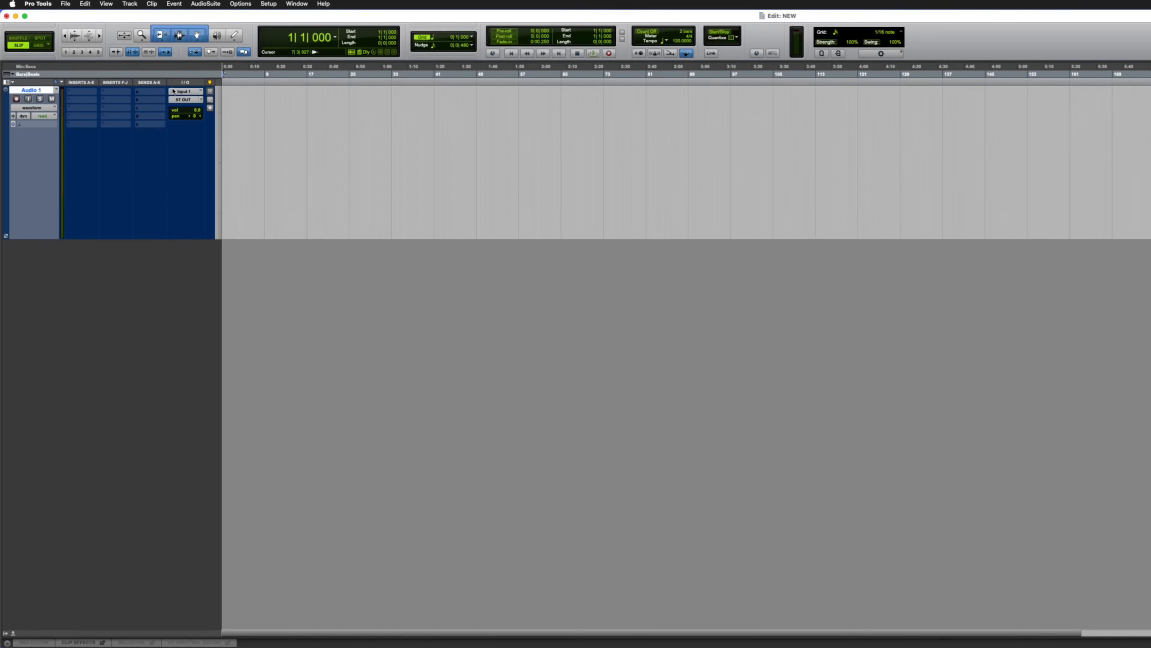
- Examine the output and bus destinations available for the Audio 1 track without changing its assignment
{"action": "left_click", "coordinate": [185, 100]}
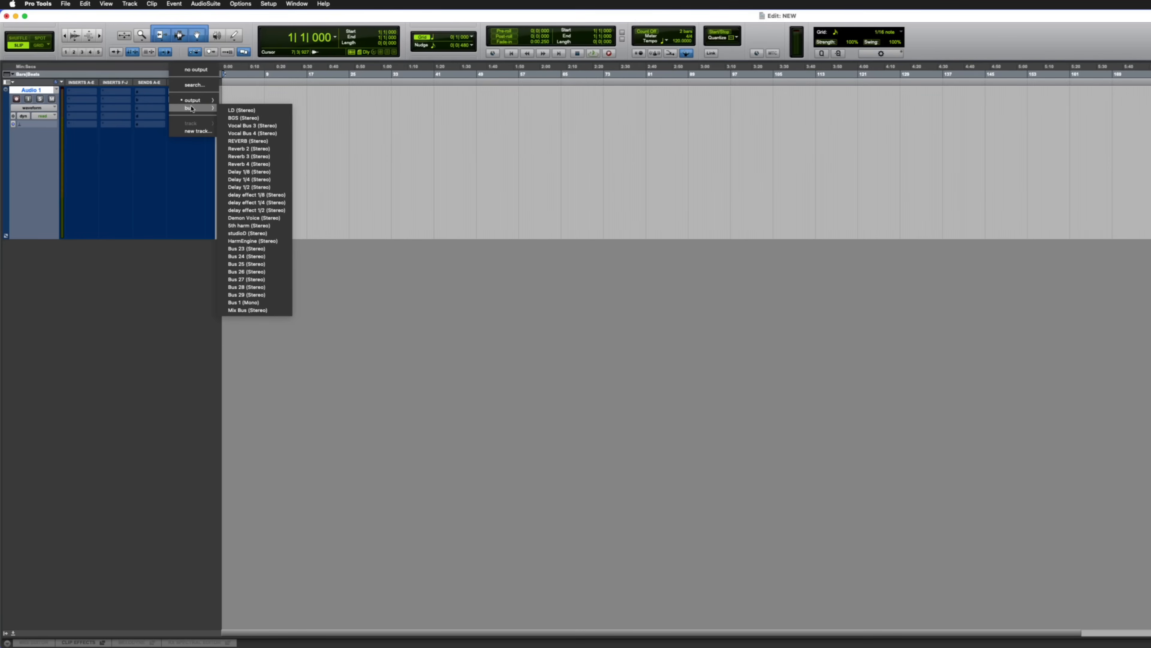
{"action": "left_click", "coordinate": [461, 286]}
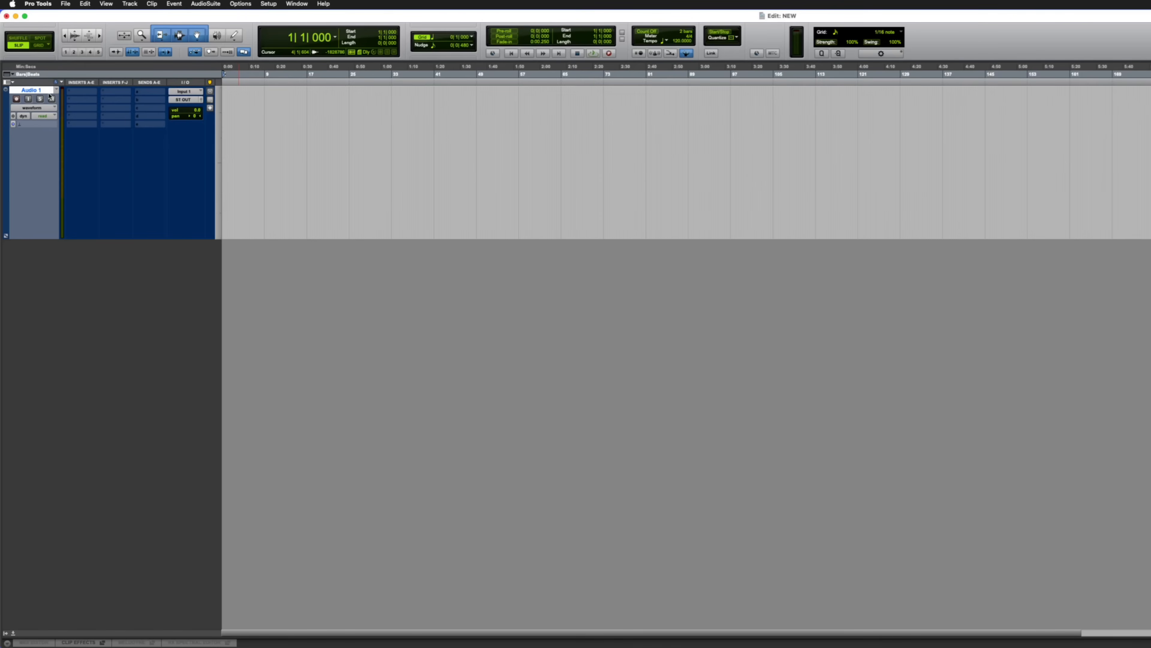
{"action": "left_click", "coordinate": [185, 101]}
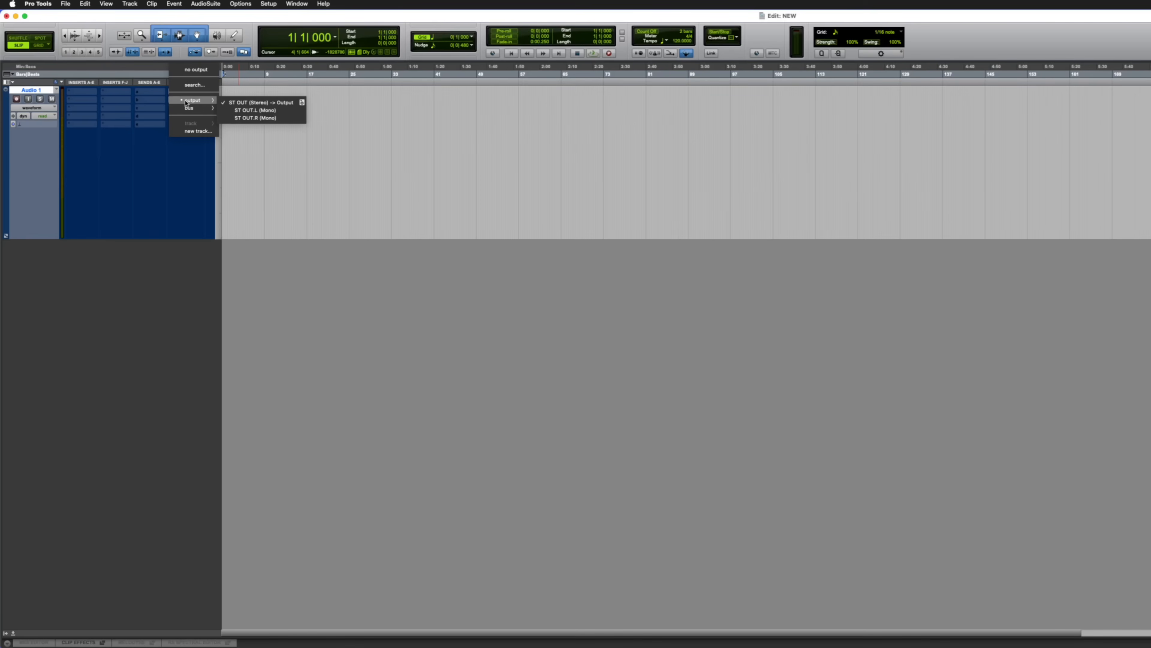
{"action": "mouse_move", "coordinate": [195, 113]}
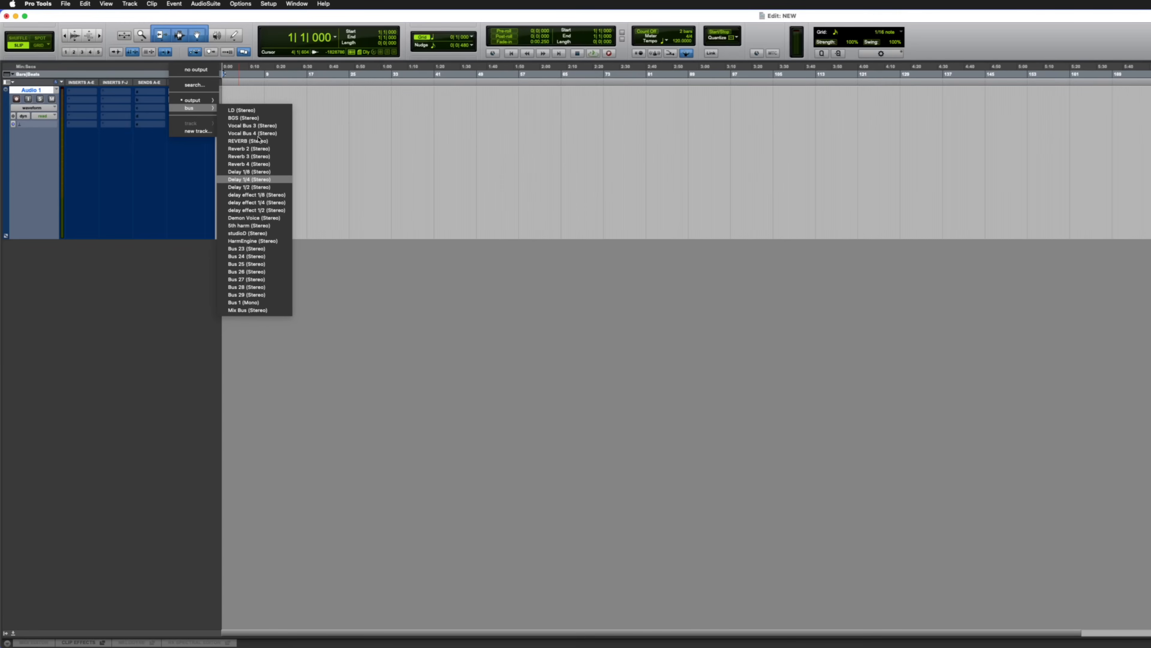
- Review the bus paths in the I/O Setup beside the Audio 1 track, then close the setup
{"action": "left_click", "coordinate": [272, 5]}
{"action": "left_click", "coordinate": [271, 4]}
{"action": "left_click", "coordinate": [268, 62]}
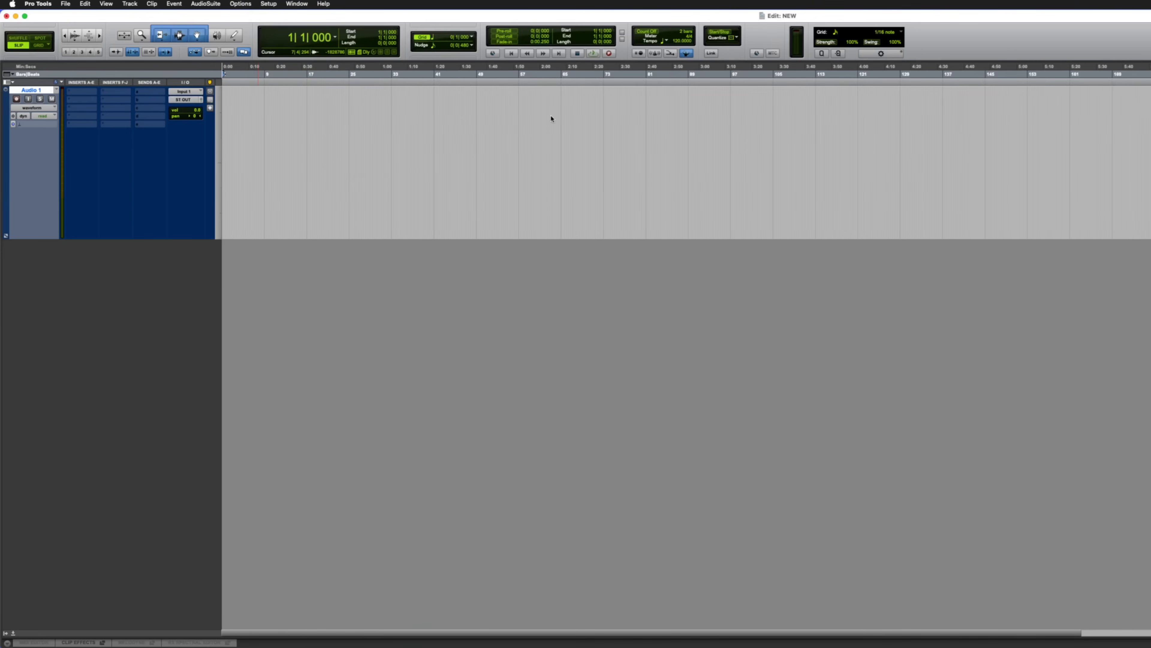
{"action": "left_click_drag", "start_coordinate": [360, 20], "coordinate": [454, 15]}
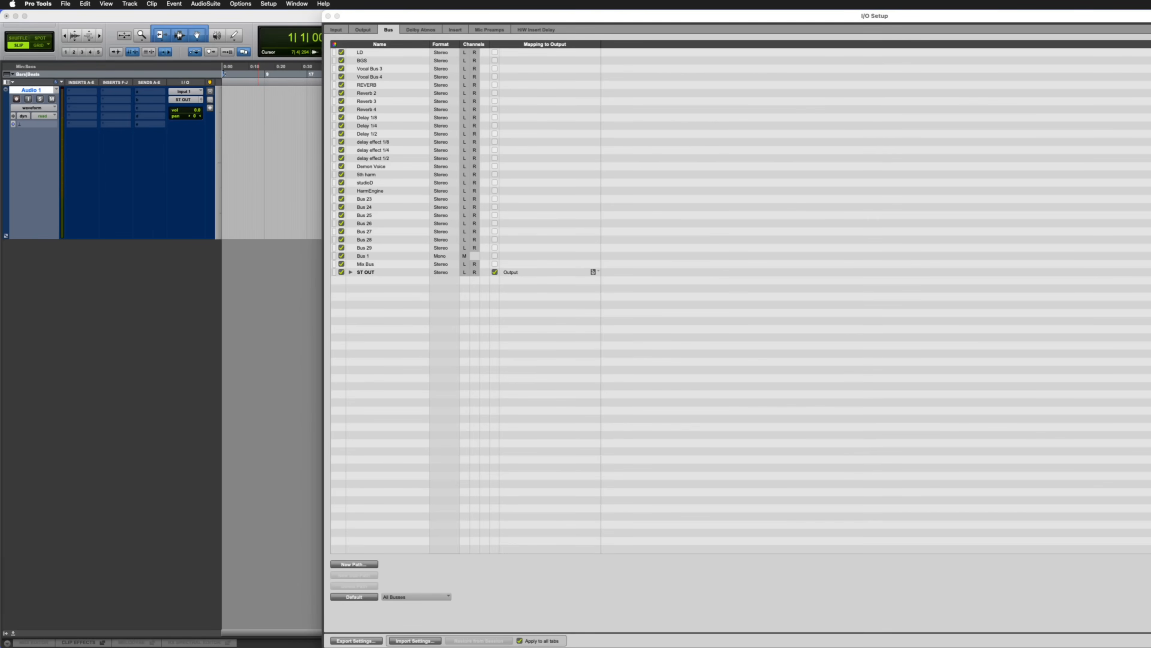
{"action": "key", "text": "Return"}
- Compare the bus list in Audio 1's output assignment with the paths from the I/O Setup
{"action": "left_click", "coordinate": [183, 100]}
{"action": "left_click", "coordinate": [112, 110]}
{"action": "left_click", "coordinate": [182, 101]}
{"action": "mouse_move", "coordinate": [193, 107]}
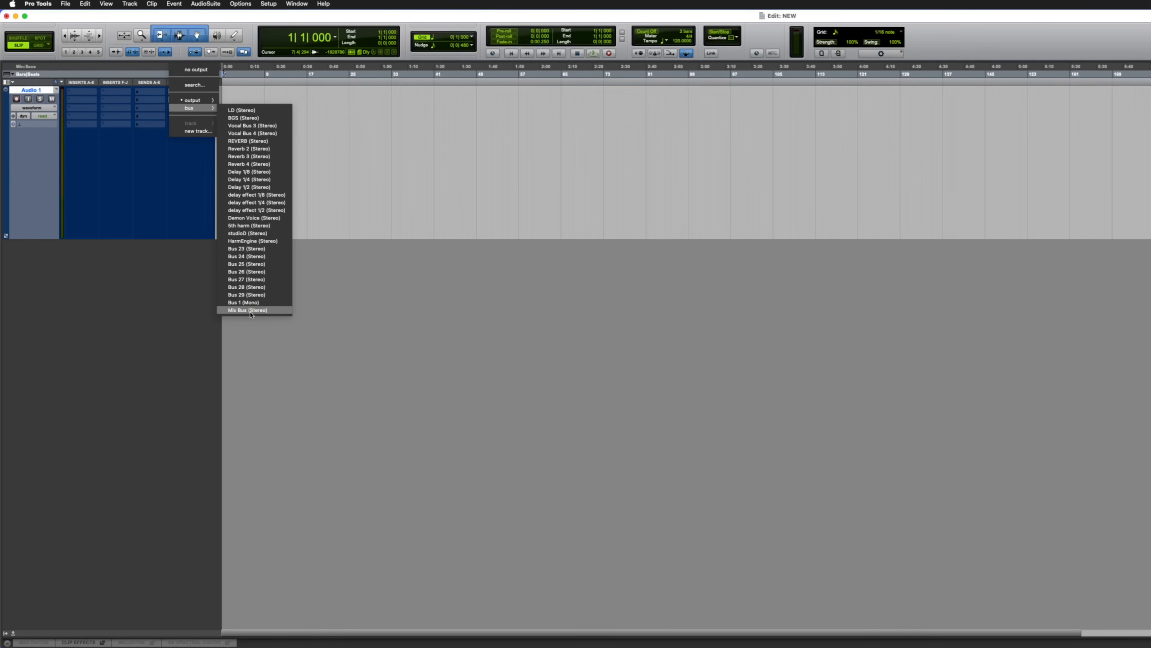
{"action": "left_click", "coordinate": [491, 370]}
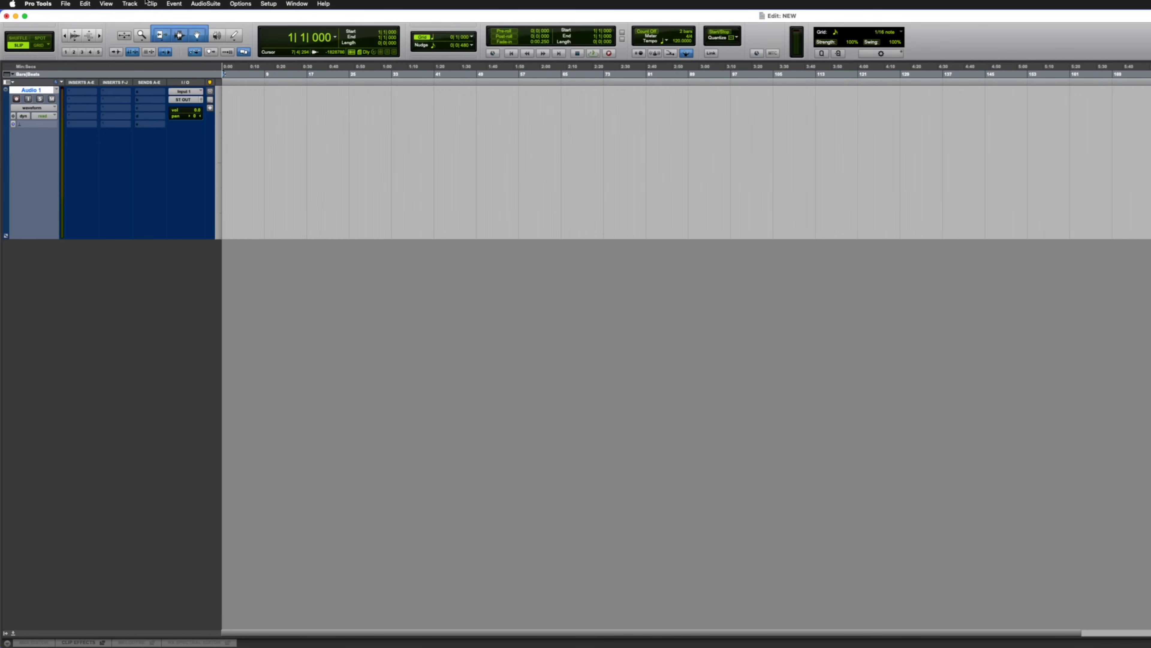
{"action": "left_click", "coordinate": [214, 5]}
{"action": "left_click", "coordinate": [285, 26]}
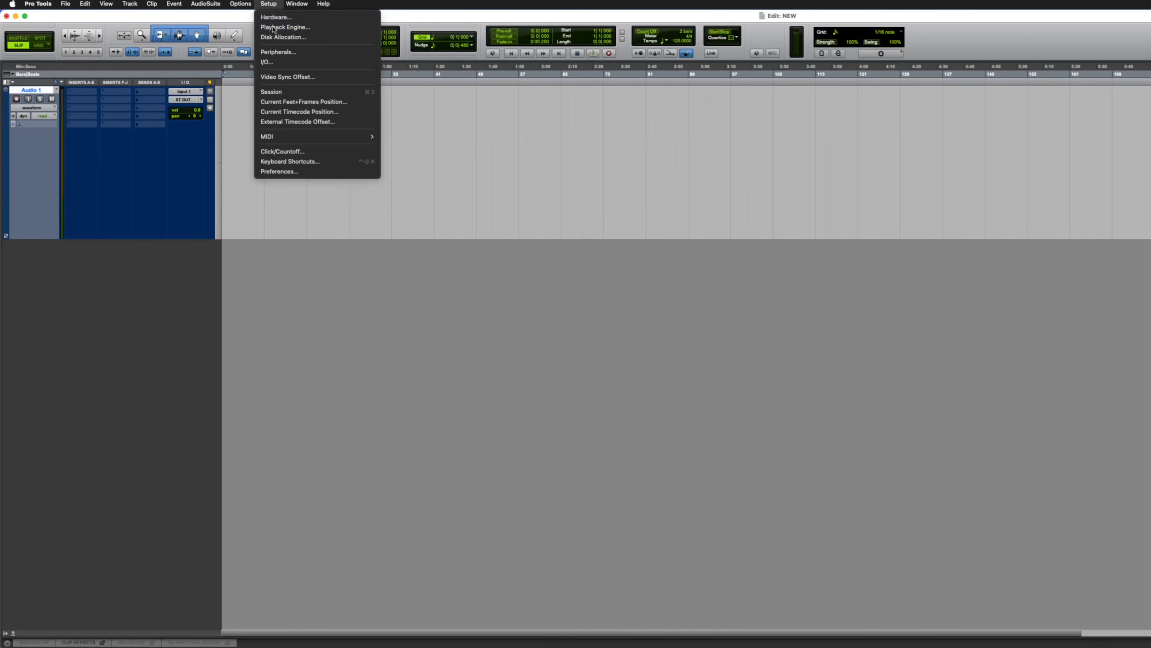
{"action": "left_click", "coordinate": [867, 397]}
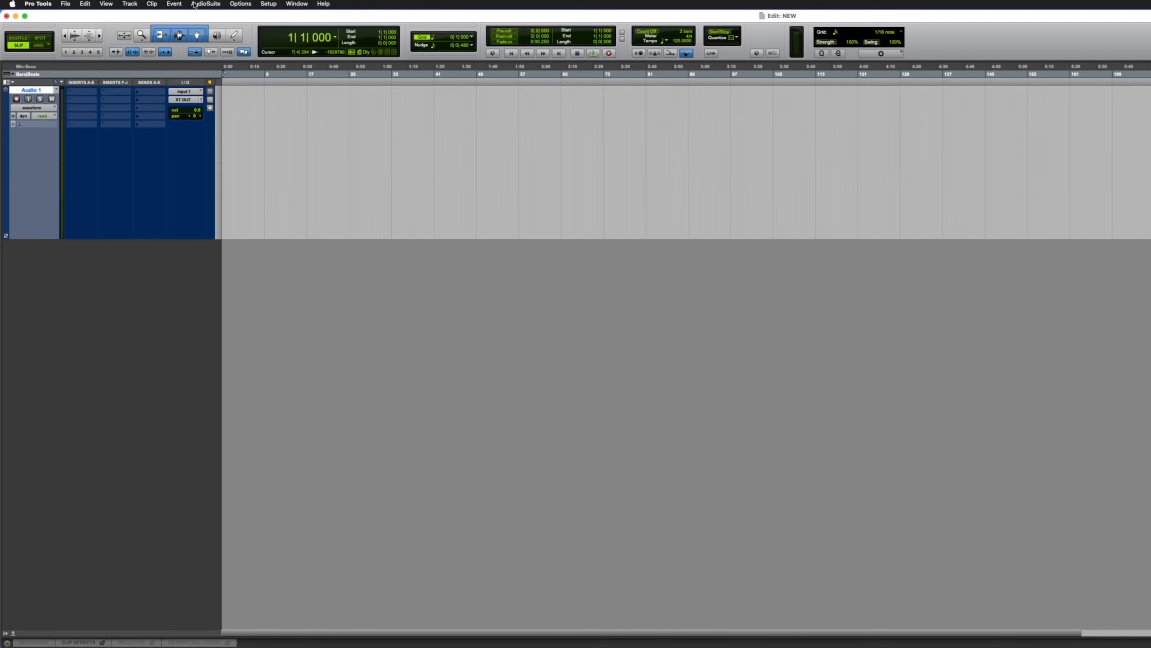
- Reopen the I/O Setup and create three new stereo bus paths with the default name Bus
{"action": "left_click", "coordinate": [268, 3]}
{"action": "left_click", "coordinate": [289, 64]}
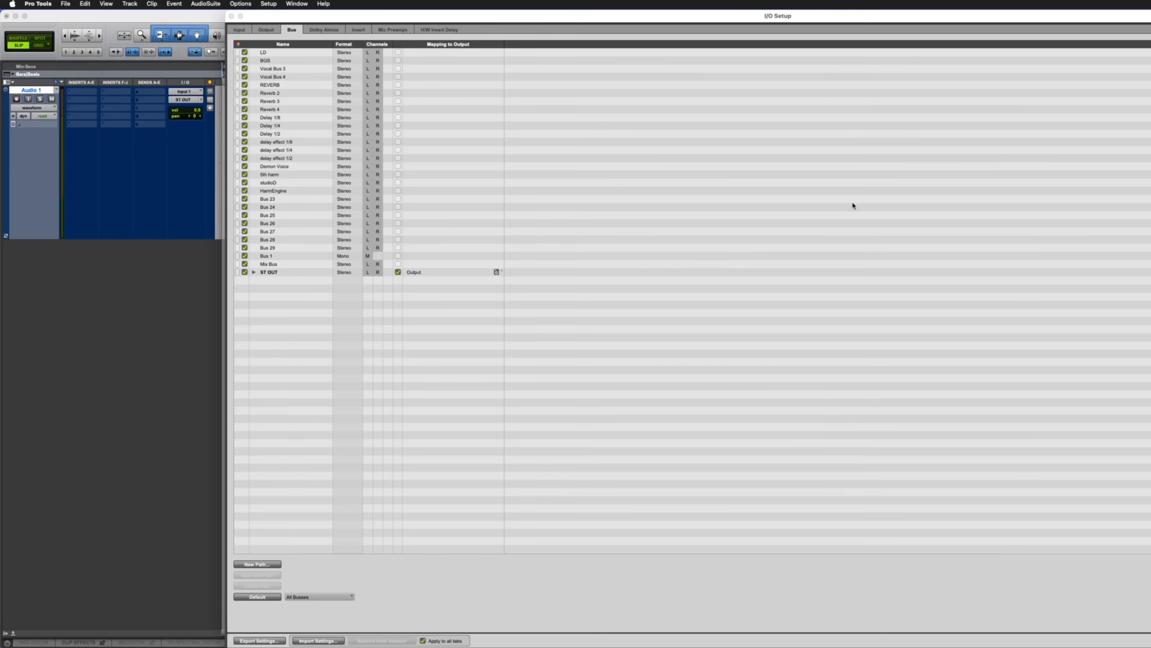
{"action": "left_click_drag", "start_coordinate": [479, 19], "coordinate": [474, 19]}
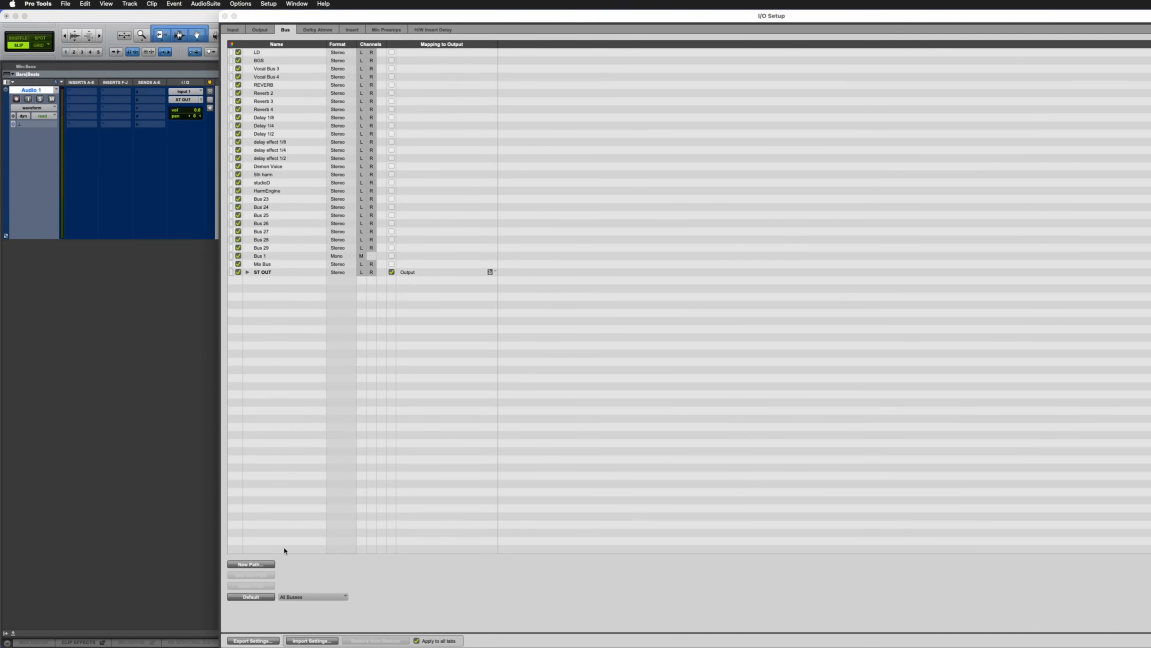
{"action": "left_click", "coordinate": [254, 565]}
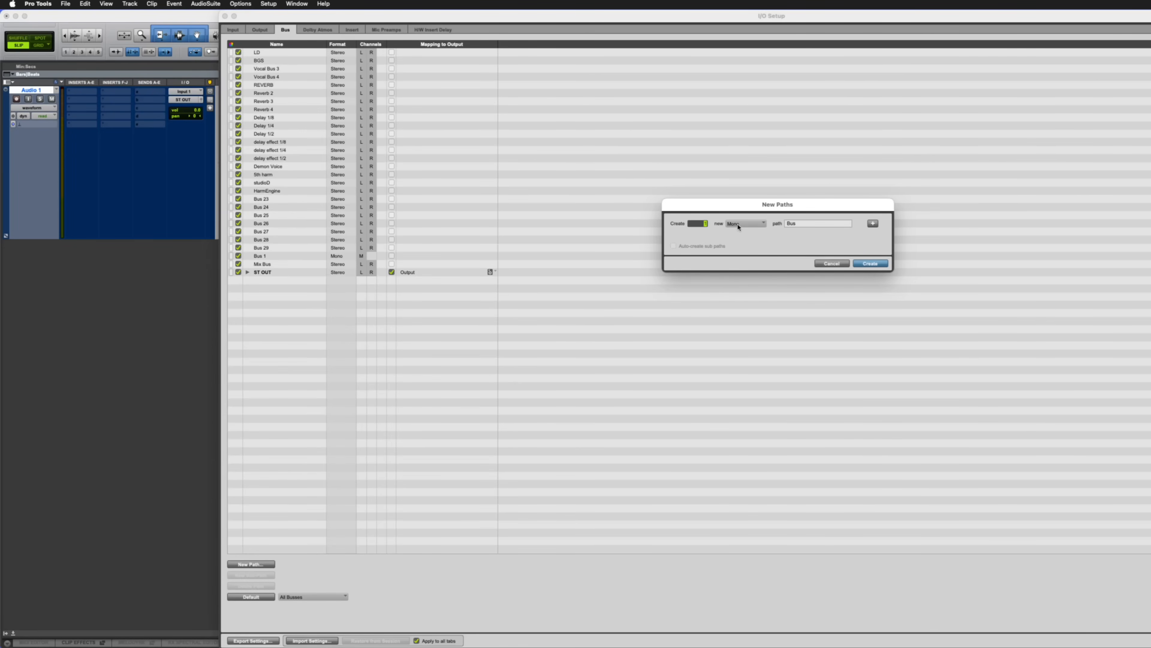
{"action": "left_click", "coordinate": [738, 226]}
{"action": "left_click", "coordinate": [748, 233]}
{"action": "left_click", "coordinate": [747, 226]}
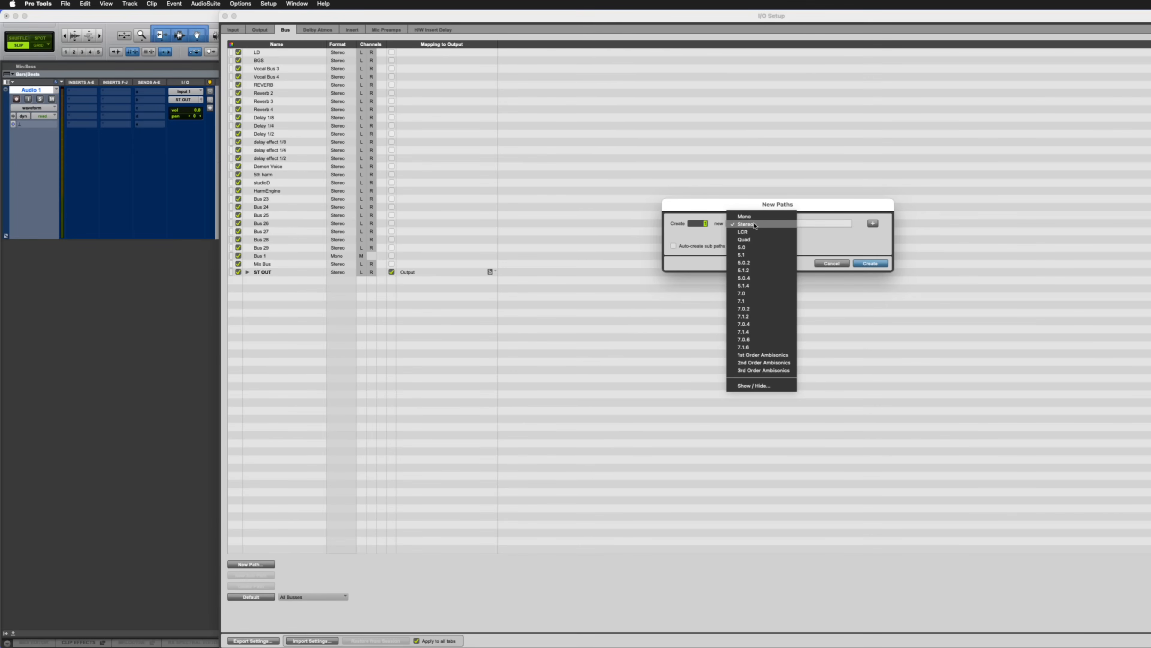
{"action": "left_click", "coordinate": [764, 206]}
{"action": "left_click_drag", "start_coordinate": [764, 207], "coordinate": [701, 305]}
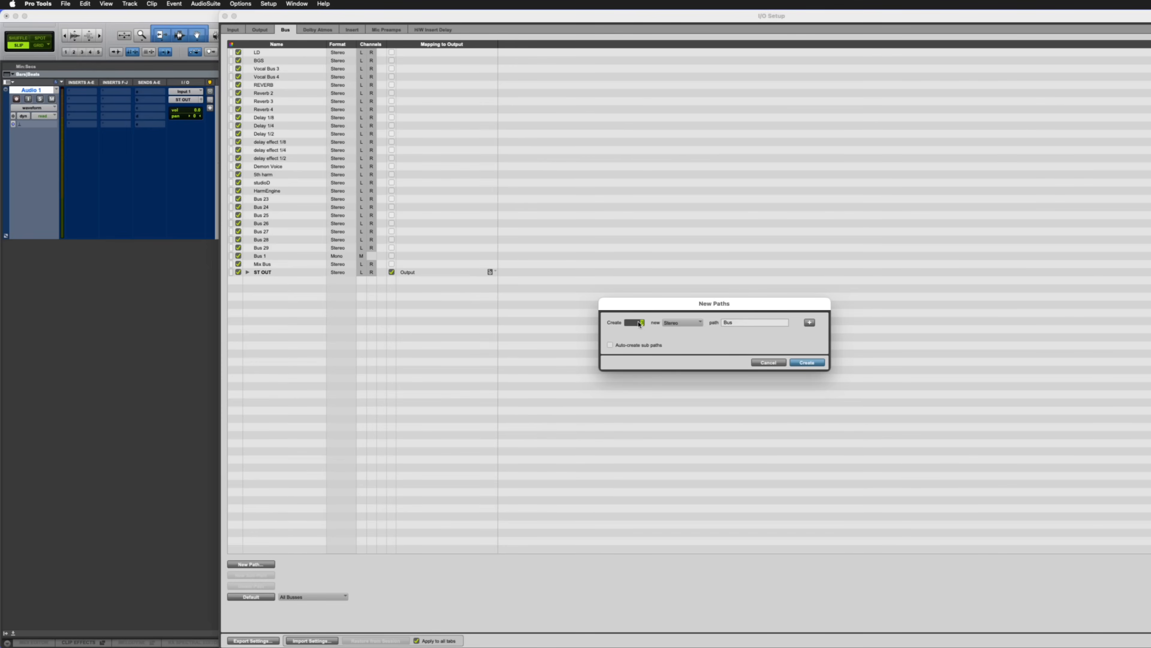
{"action": "left_click", "coordinate": [753, 323]}
{"action": "left_click", "coordinate": [806, 363]}
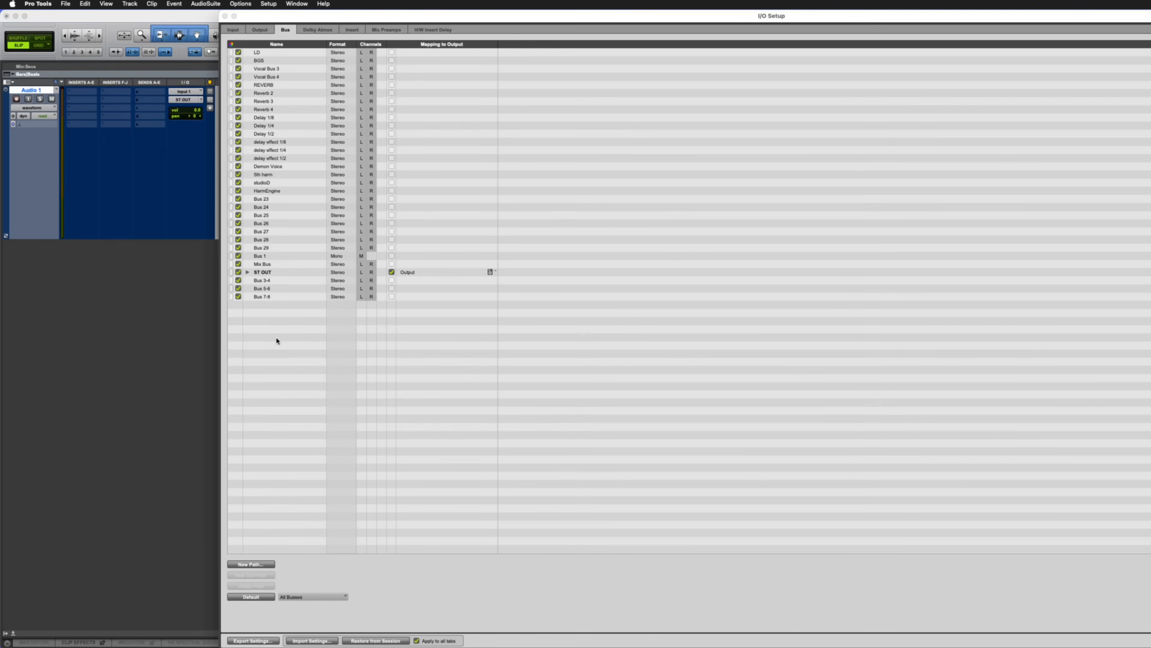
- Go through the three newly added bus paths in the list and apply the I/O Setup changes
{"action": "left_click", "coordinate": [280, 282]}
{"action": "left_click", "coordinate": [278, 289]}
{"action": "left_click", "coordinate": [278, 297]}
{"action": "left_click", "coordinate": [275, 288]}
{"action": "left_click", "coordinate": [264, 281]}
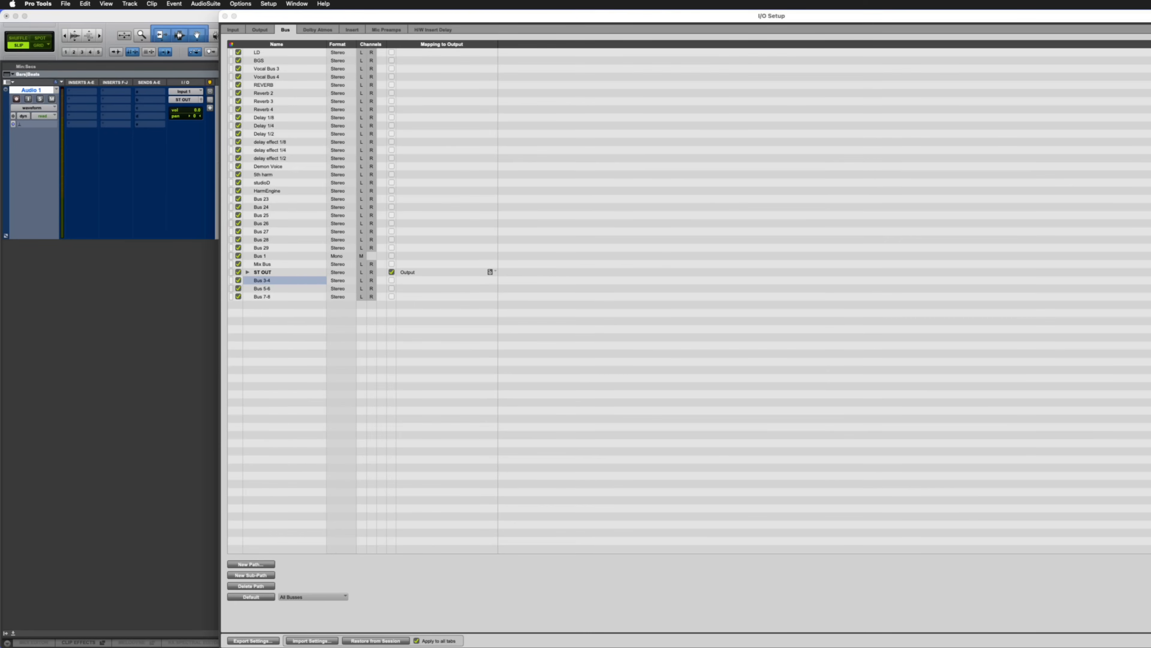
{"action": "key", "text": "Return"}
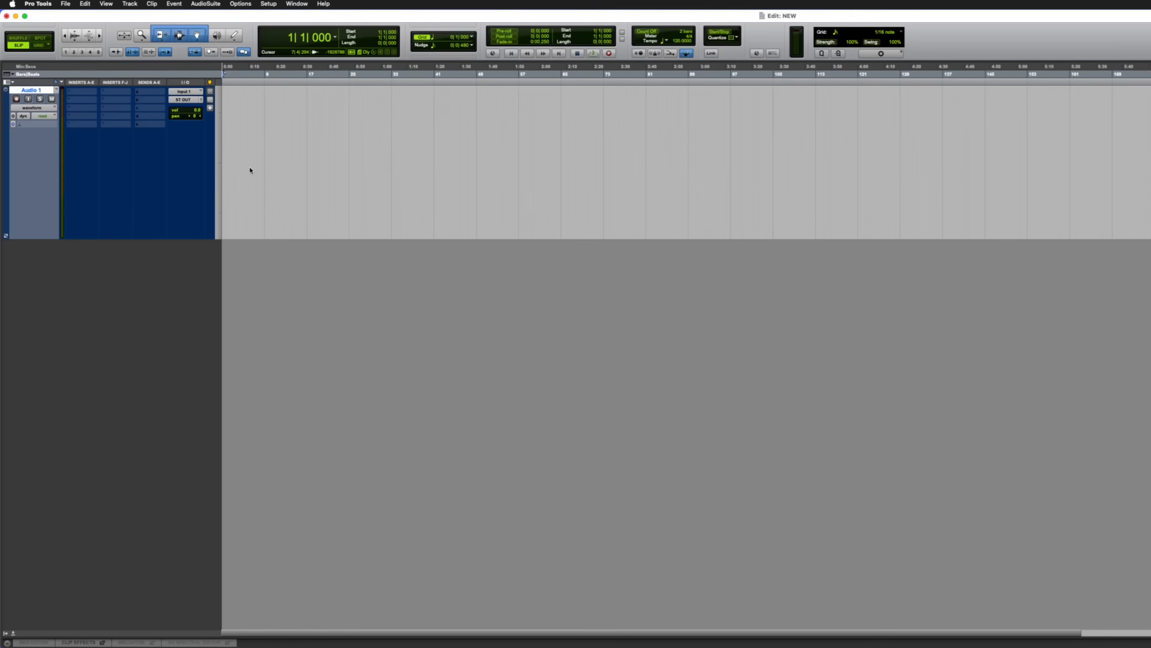
- Check Audio 1's output assignment for the newly created stereo buses
{"action": "left_click", "coordinate": [184, 101]}
{"action": "mouse_move", "coordinate": [186, 108]}
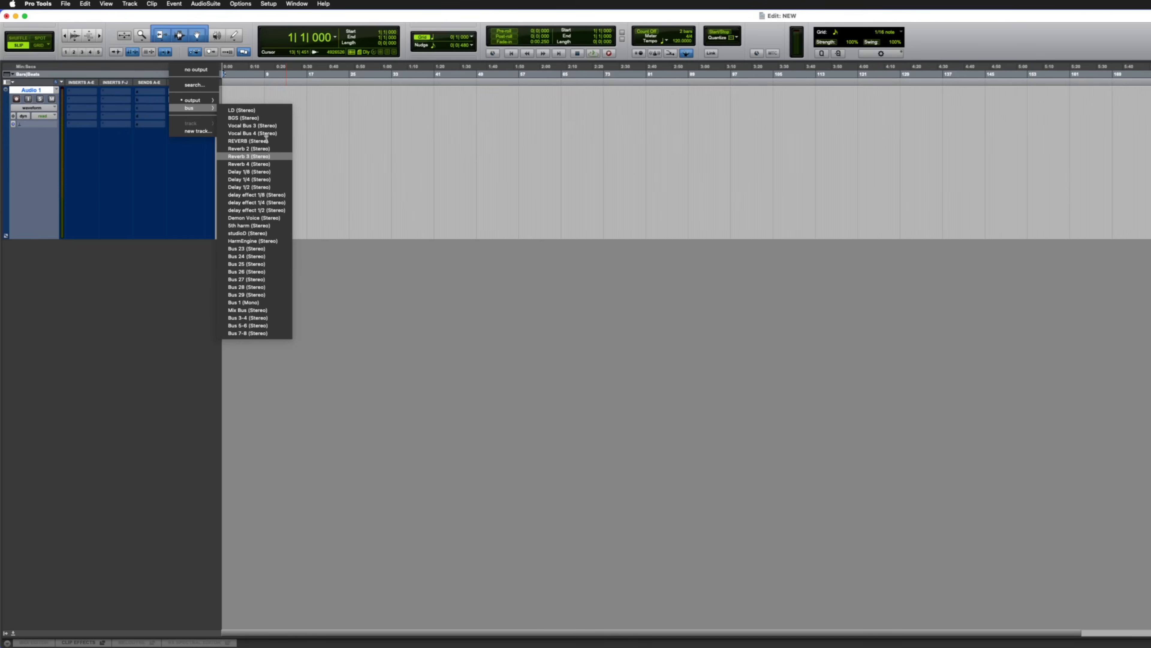
{"action": "left_click", "coordinate": [259, 325]}
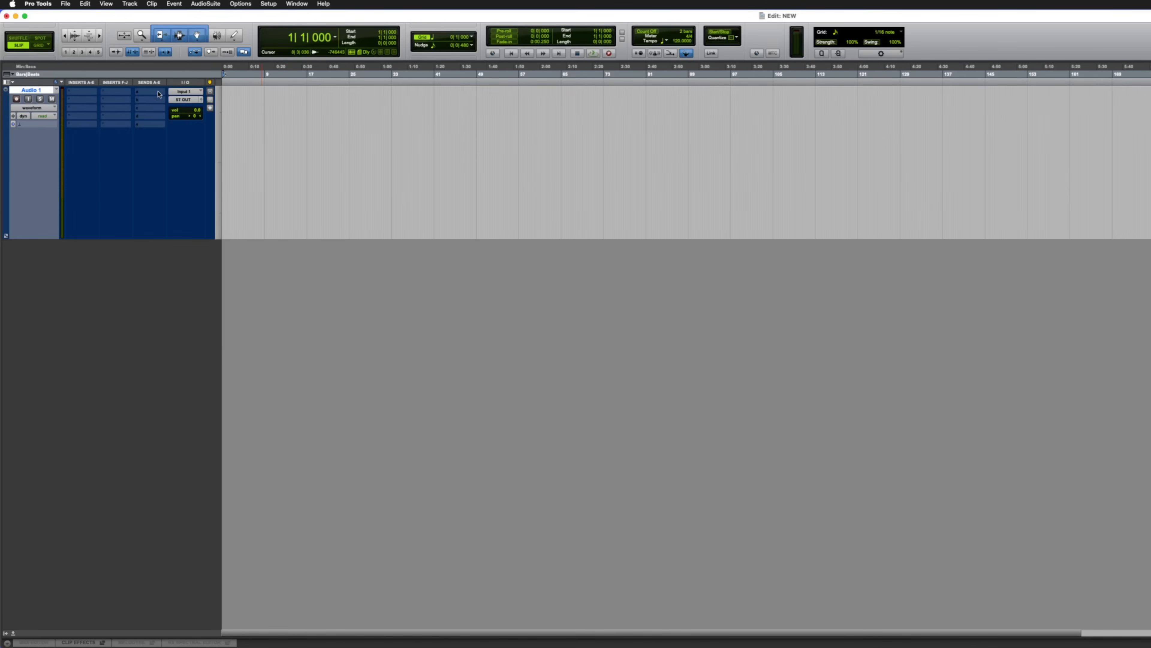
- Reopen the I/O Setup and examine its Bus paths and Dolby Atmos renderer settings
{"action": "left_click", "coordinate": [268, 4]}
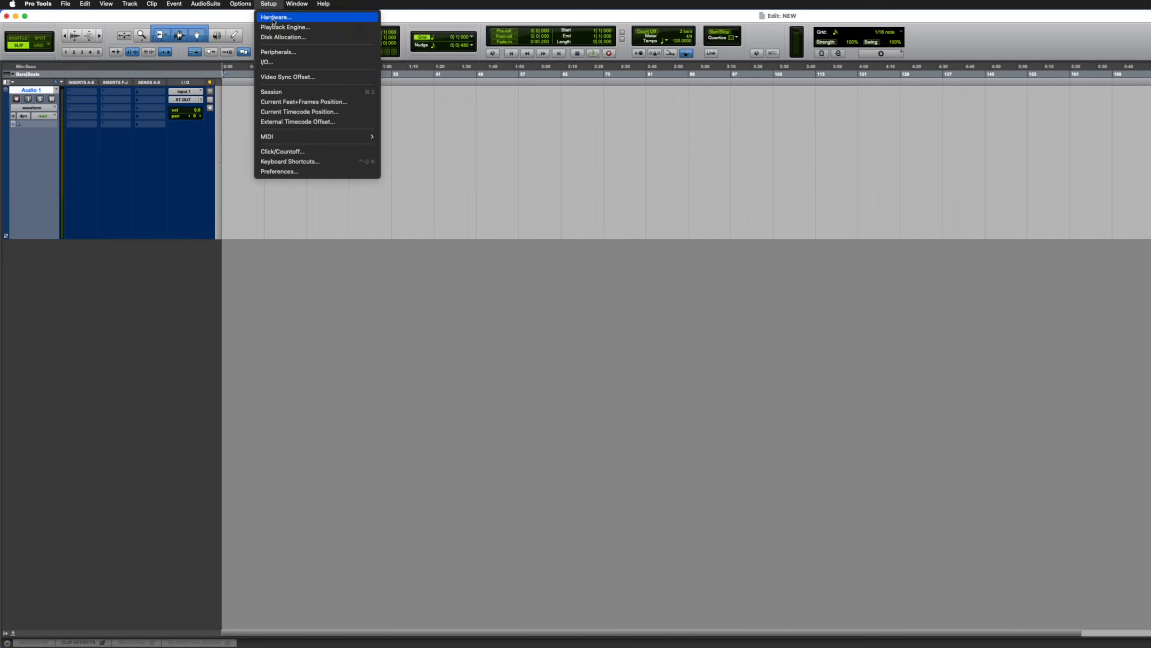
{"action": "left_click", "coordinate": [276, 60]}
{"action": "mouse_move", "coordinate": [493, 17]}
{"action": "left_mouse_down"}
{"action": "mouse_move", "coordinate": [473, 17]}
{"action": "mouse_move", "coordinate": [493, 17]}
{"action": "mouse_move", "coordinate": [484, 15]}
{"action": "left_mouse_up"}
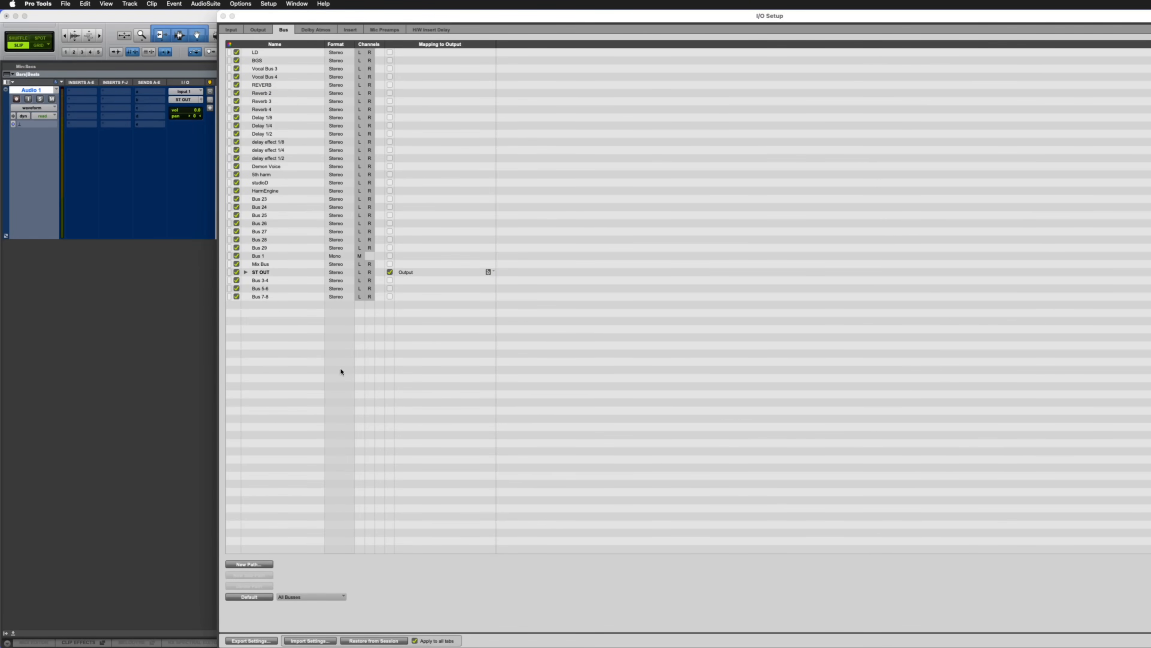
{"action": "left_click", "coordinate": [317, 30]}
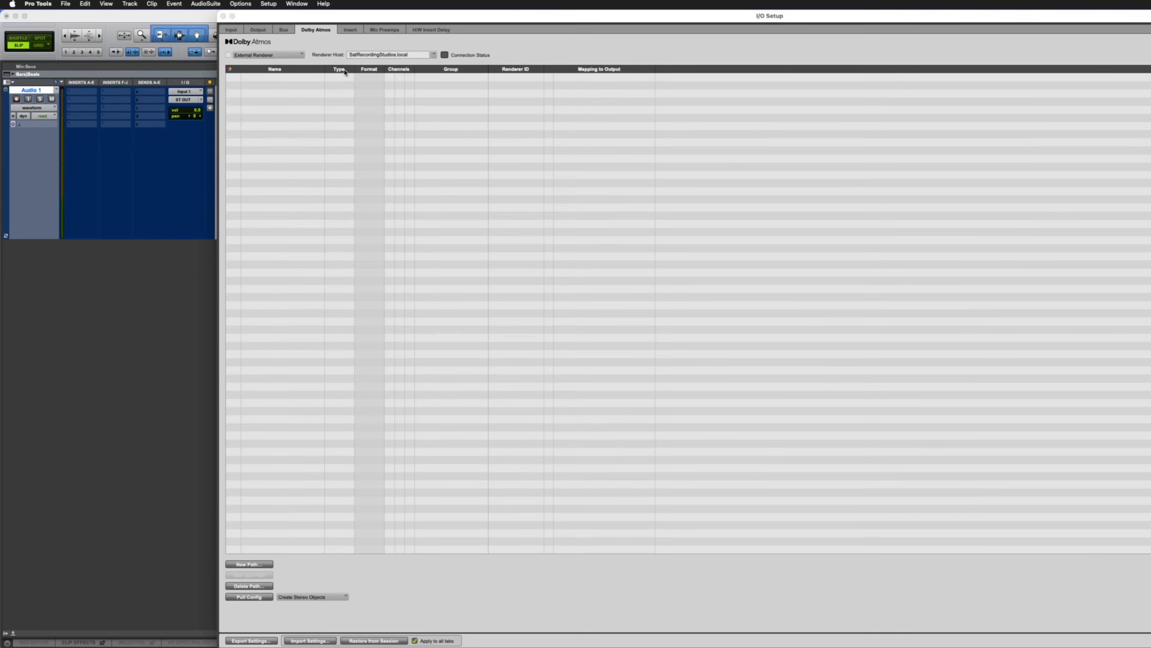
{"action": "left_click", "coordinate": [284, 30]}
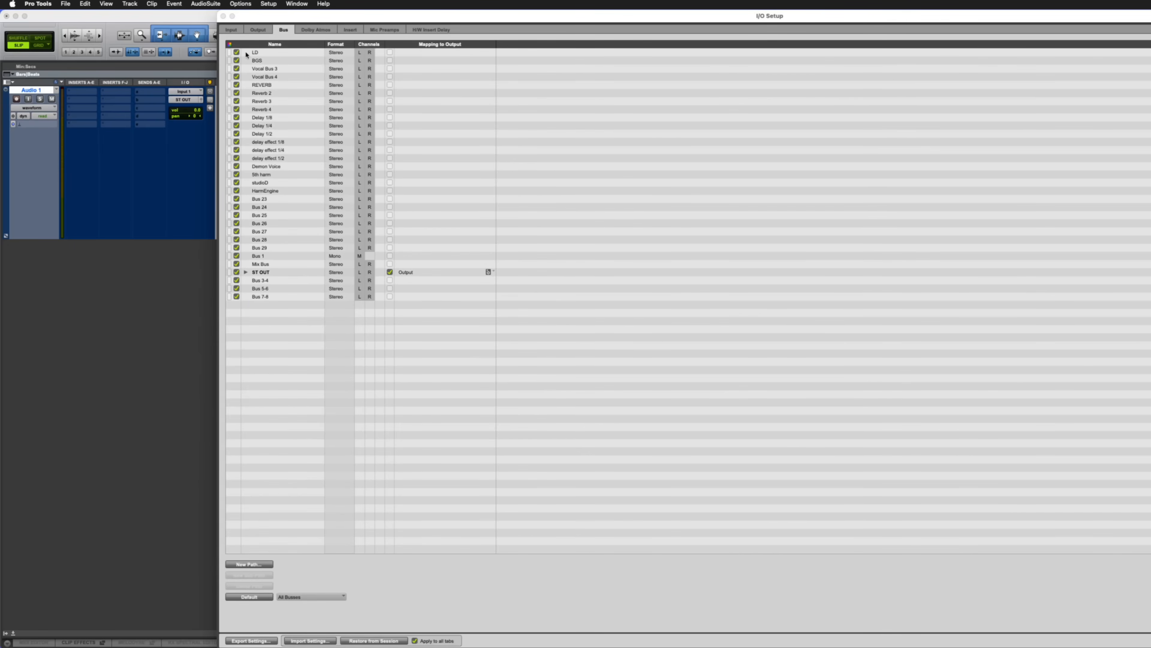
{"action": "left_click", "coordinate": [316, 30]}
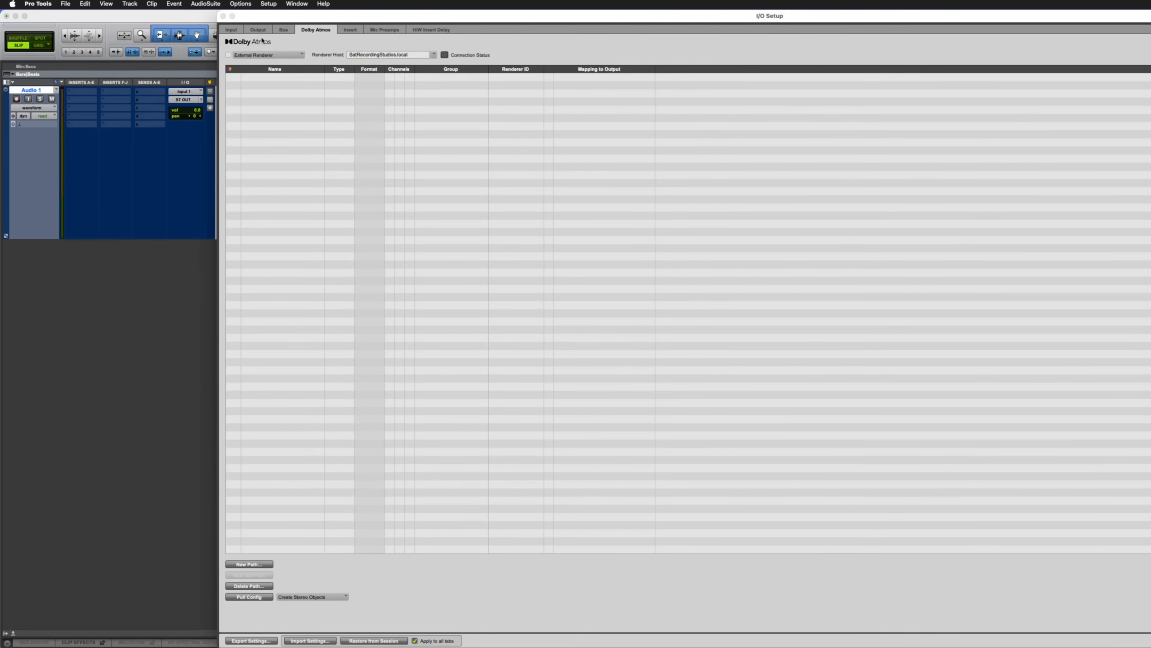
- Show the hardware Insert paths in the I/O Setup and compare them with the UAD Console's I/O Matrix
{"action": "left_click", "coordinate": [350, 30]}
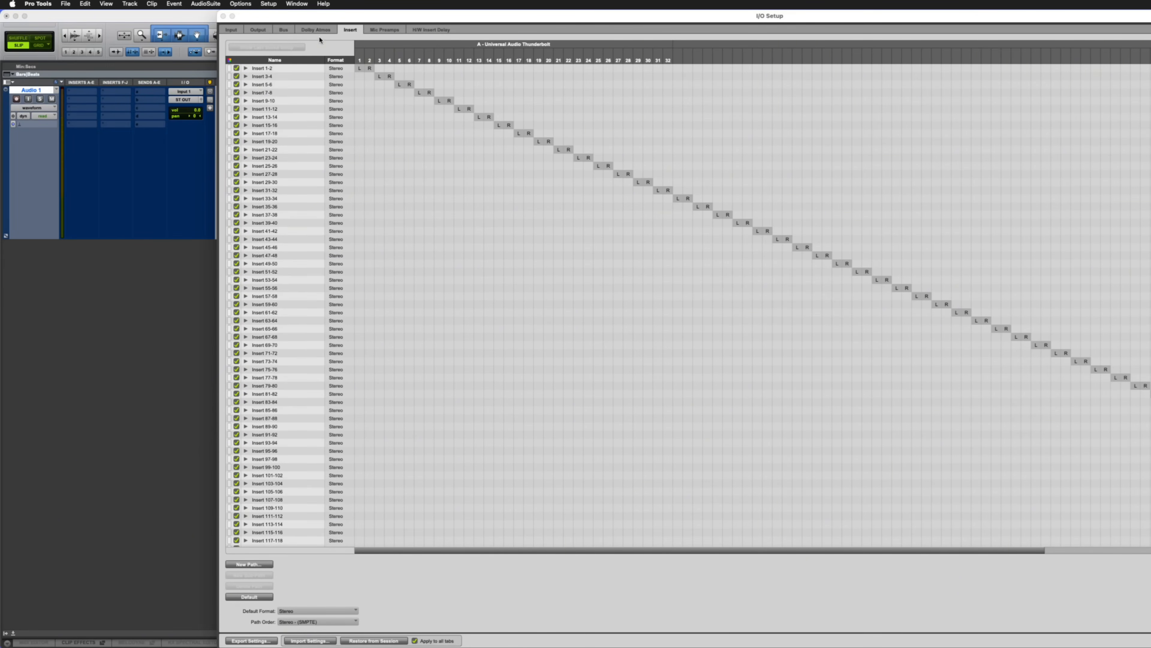
{"action": "left_click_drag", "start_coordinate": [430, 18], "coordinate": [366, 19]}
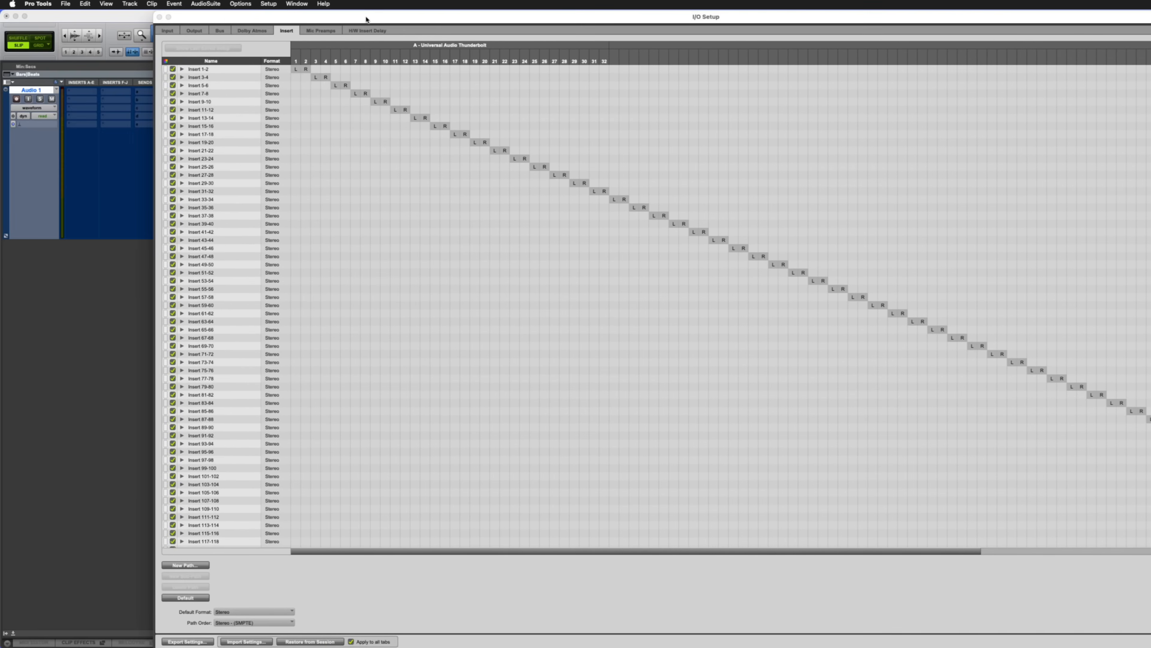
{"action": "mouse_move", "coordinate": [1004, 633]}
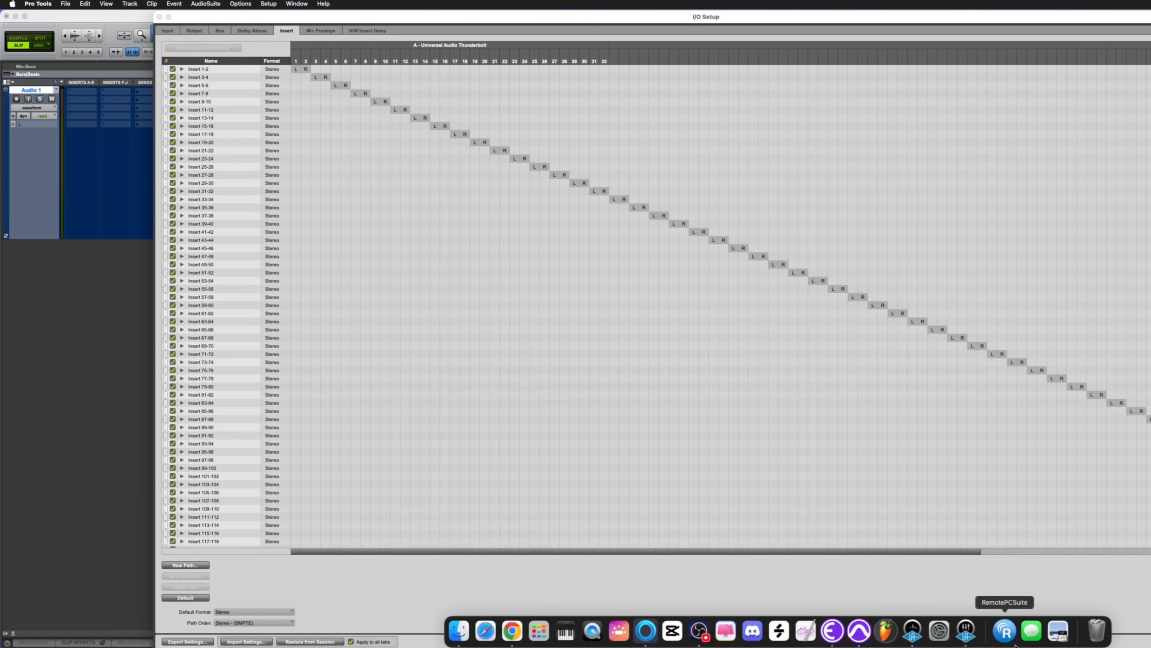
{"action": "left_click", "coordinate": [965, 632]}
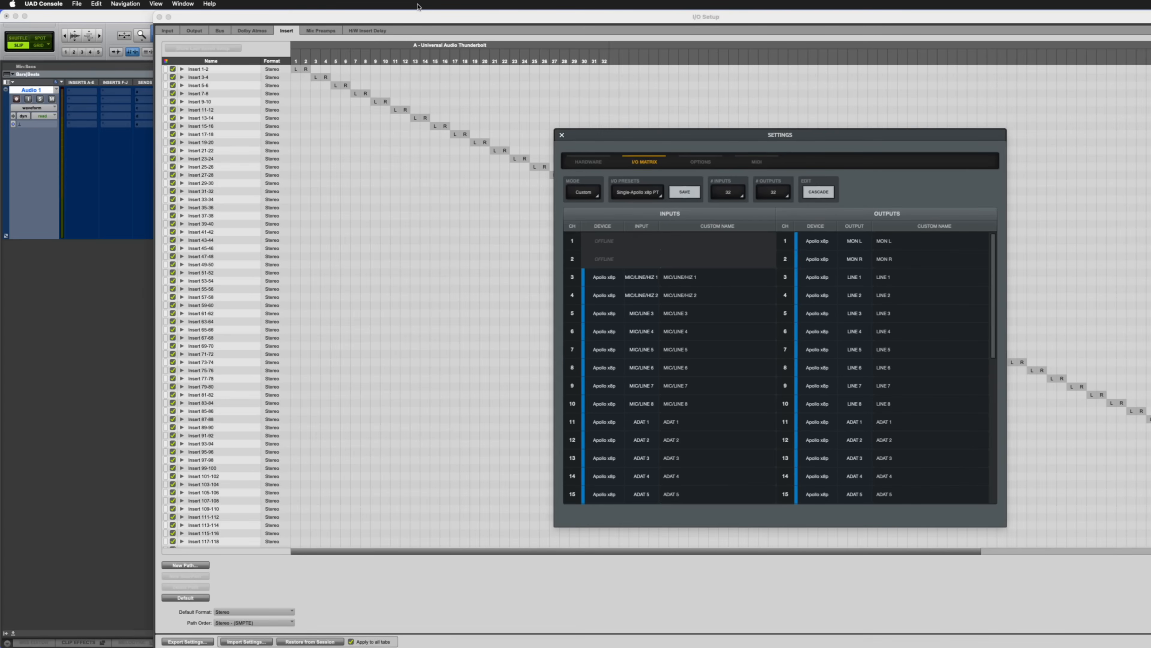
{"action": "left_click_drag", "start_coordinate": [419, 16], "coordinate": [262, 18]}
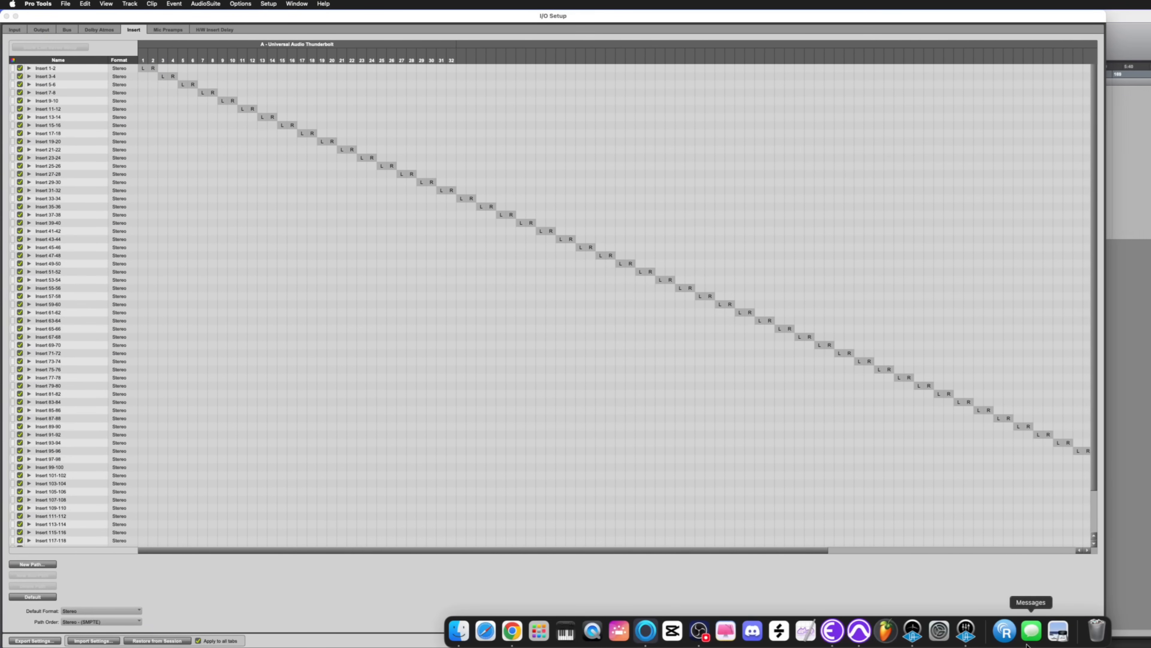
- Switch to UAD Console, check its I/O Matrix and Hardware settings, close them and return to the Pro Tools I/O Setup
{"action": "left_click", "coordinate": [965, 630]}
{"action": "left_click_drag", "start_coordinate": [717, 131], "coordinate": [739, 144]}
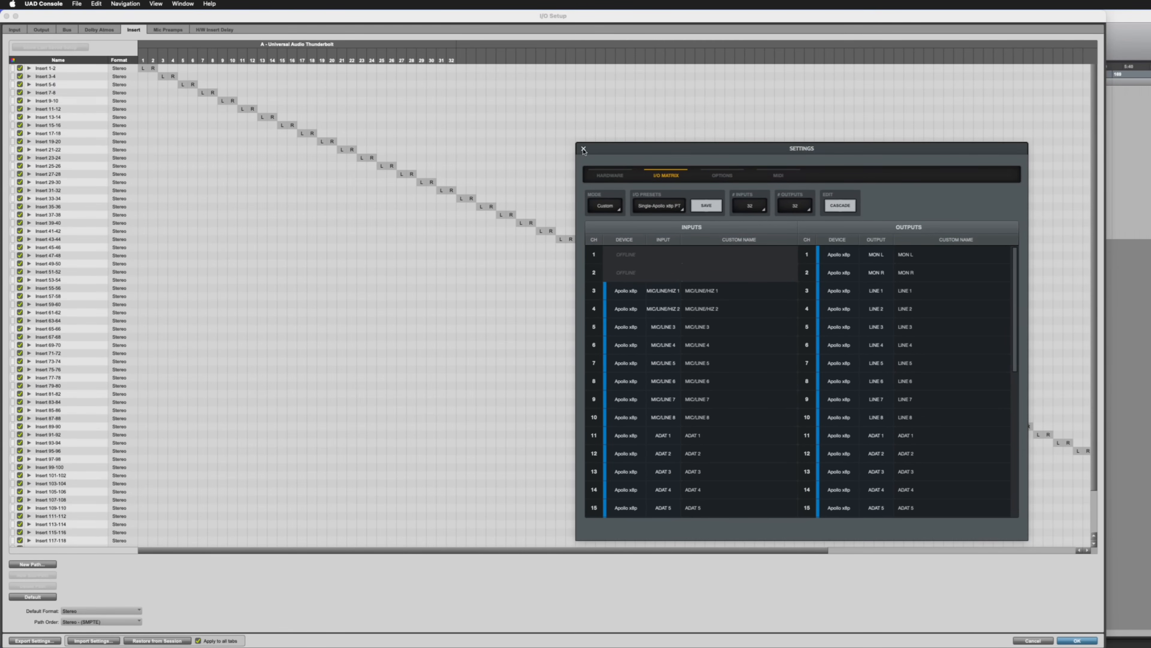
{"action": "left_click", "coordinate": [605, 173]}
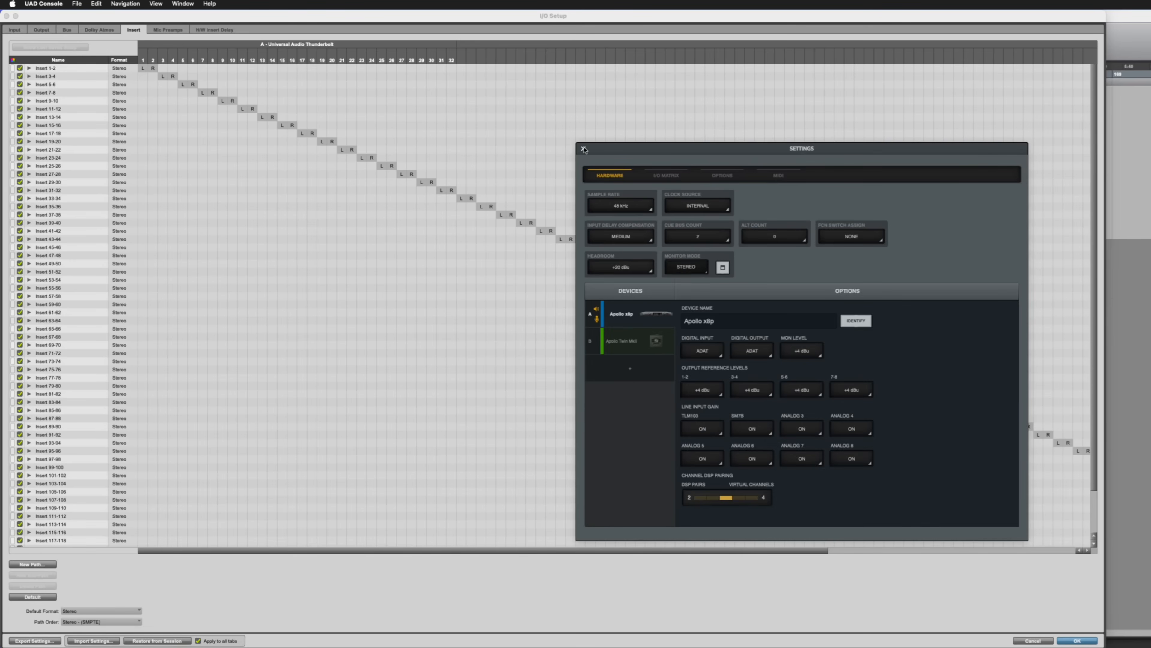
{"action": "left_click", "coordinate": [584, 149]}
{"action": "left_click", "coordinate": [967, 634]}
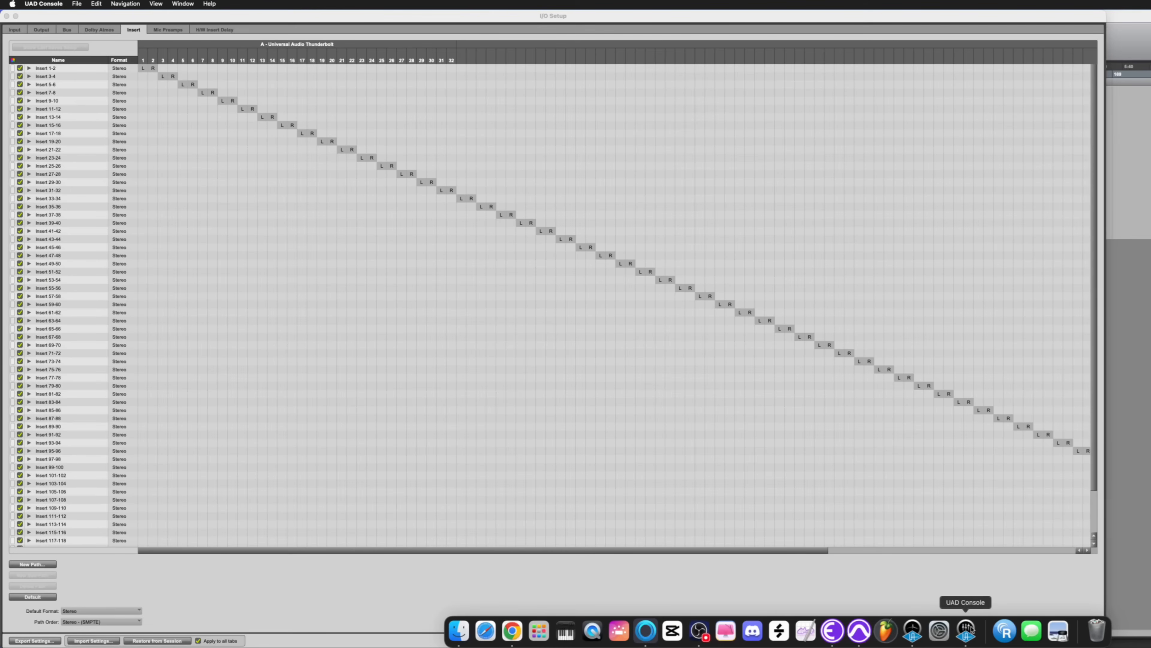
{"action": "left_click", "coordinate": [908, 28]}
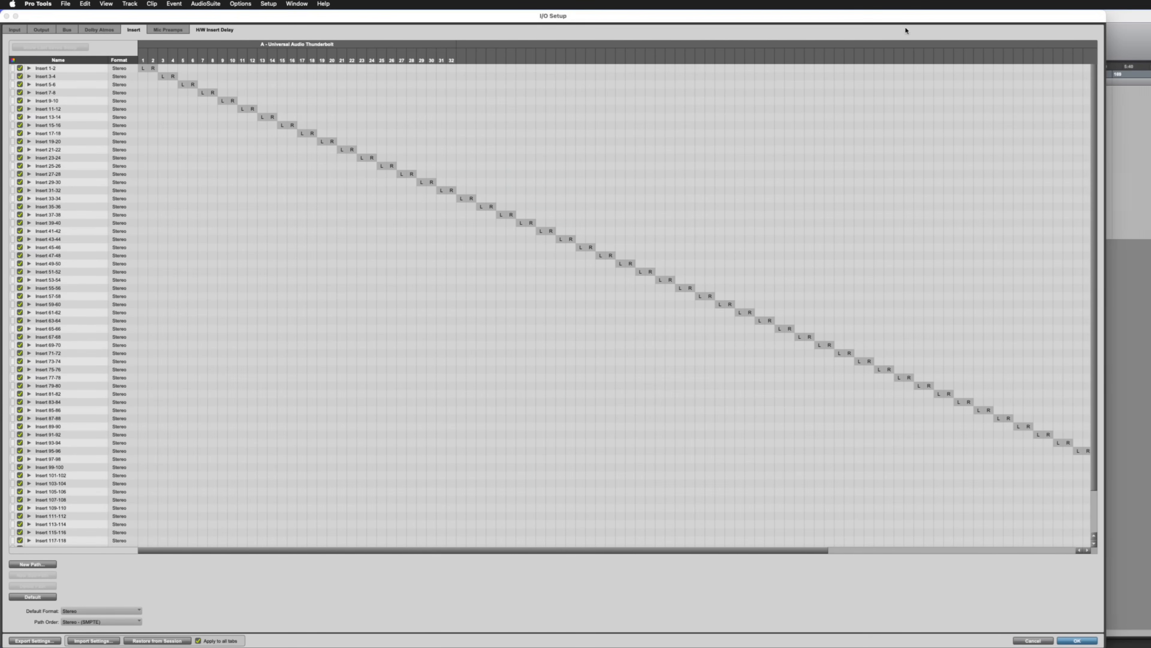
- Return from the H/W Insert Delay values to the Insert paths, inspect Insert 9-10 and go through the whole list
{"action": "left_click_drag", "start_coordinate": [989, 18], "coordinate": [1053, 29]}
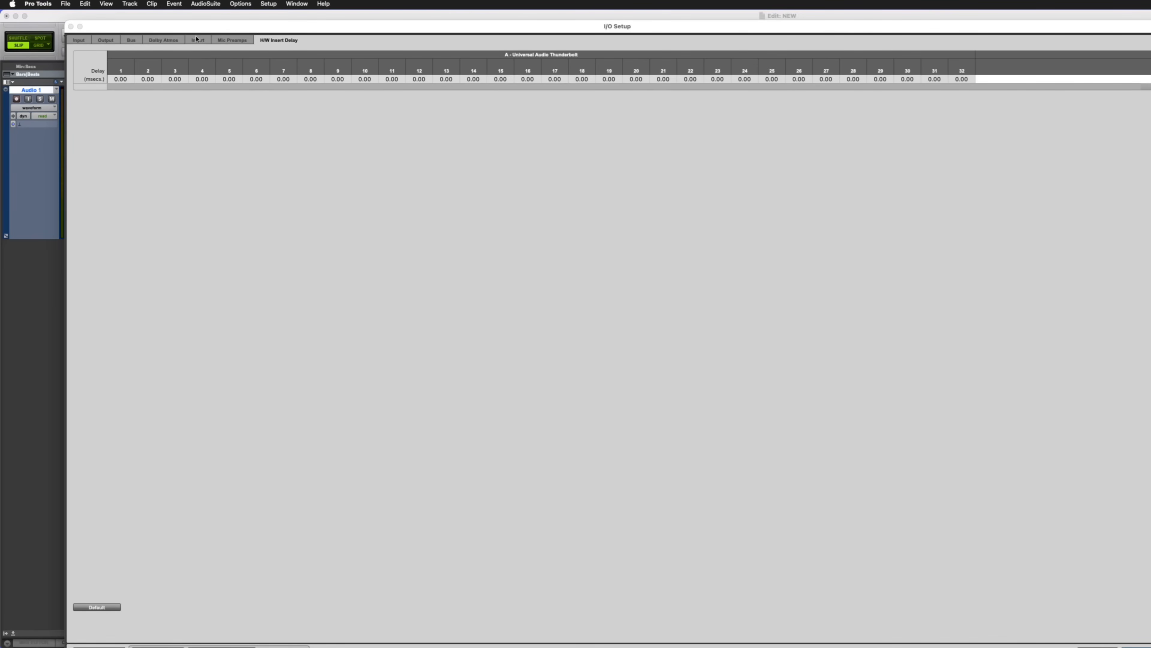
{"action": "left_click", "coordinate": [198, 40]}
{"action": "left_click_drag", "start_coordinate": [275, 26], "coordinate": [208, 2]}
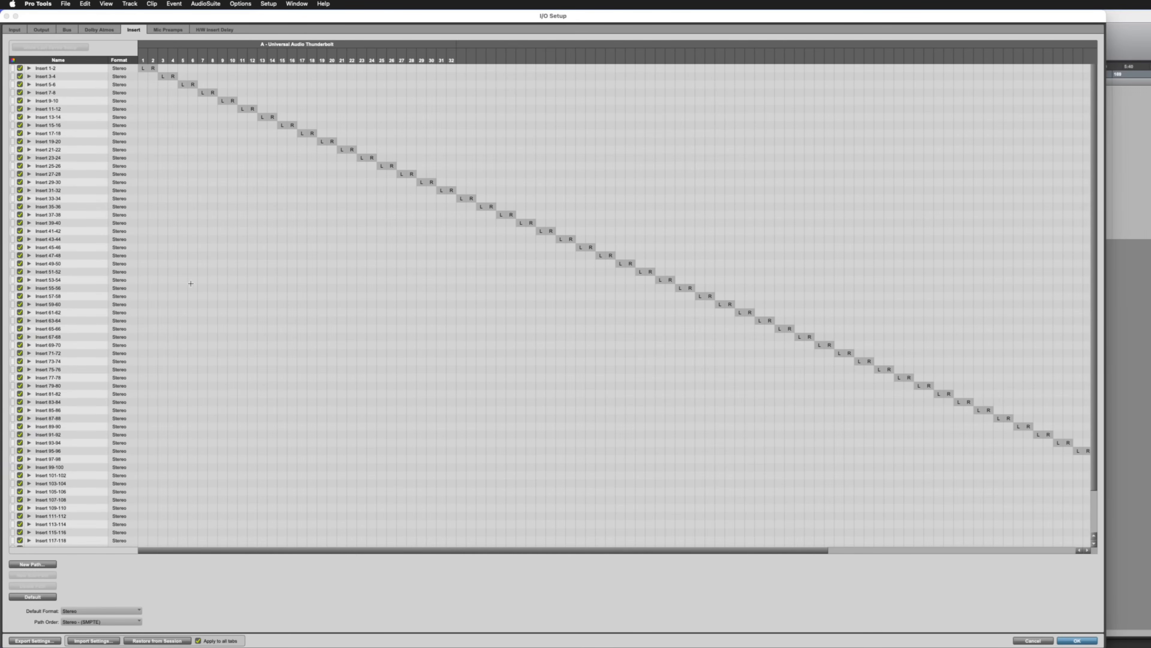
{"action": "left_click", "coordinate": [49, 101]}
{"action": "left_click", "coordinate": [29, 101]}
{"action": "left_click", "coordinate": [29, 101]}
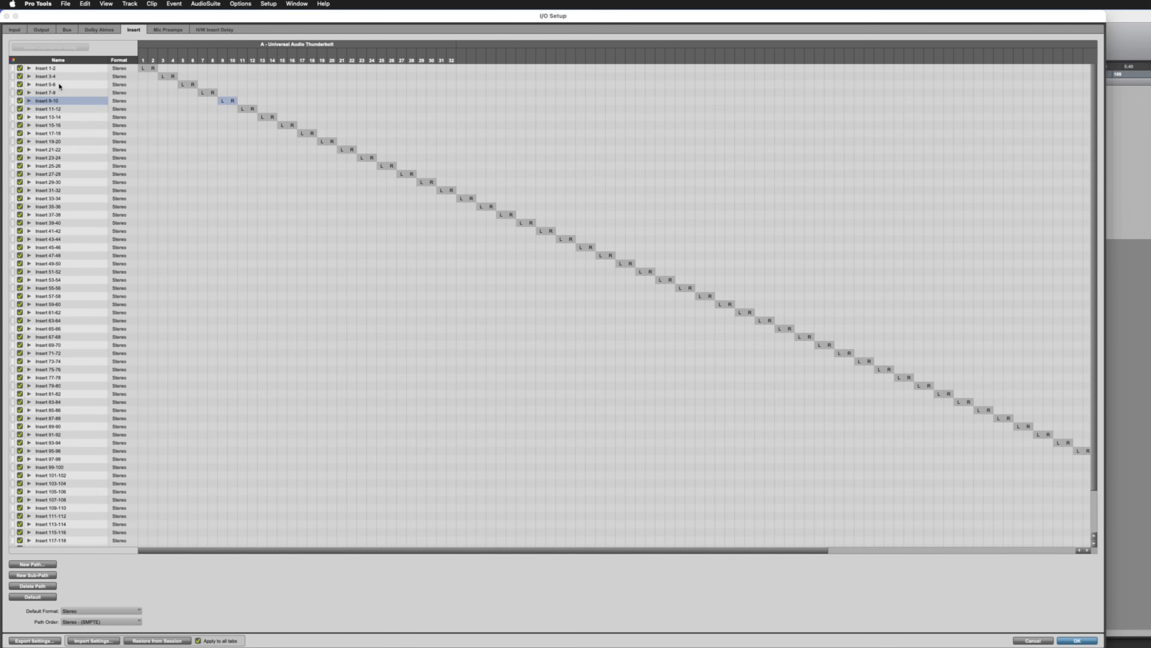
{"action": "scroll", "coordinate": [59, 191], "scroll_direction": "down", "scroll_amount": 3}
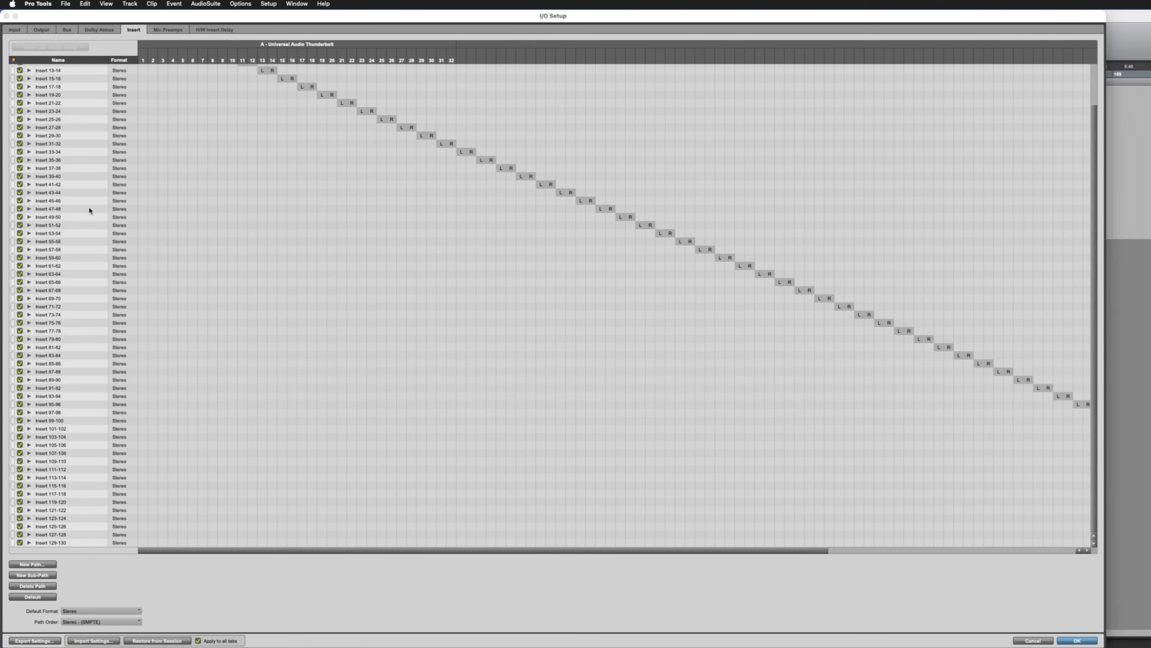
{"action": "scroll", "coordinate": [86, 192], "scroll_direction": "up", "scroll_amount": 3}
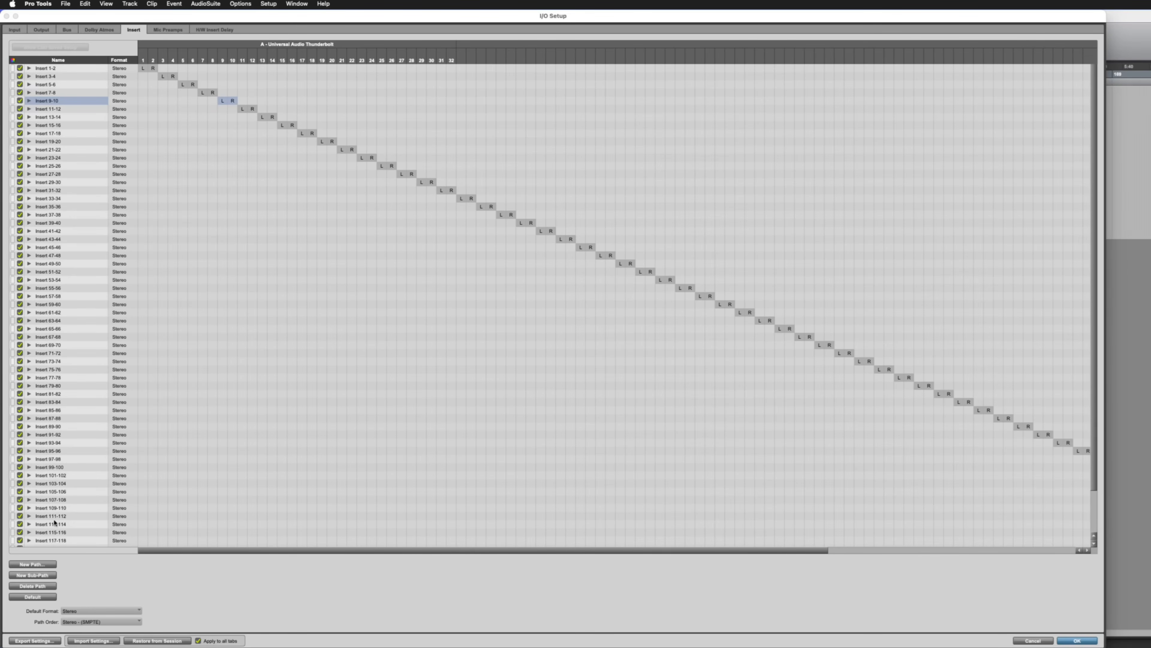
{"action": "mouse_move", "coordinate": [967, 633]}
- Examine the Mic Preamps, H/W Insert Delay and Input pages of the I/O Setup and close it with its settings accepted
{"action": "left_click", "coordinate": [168, 30]}
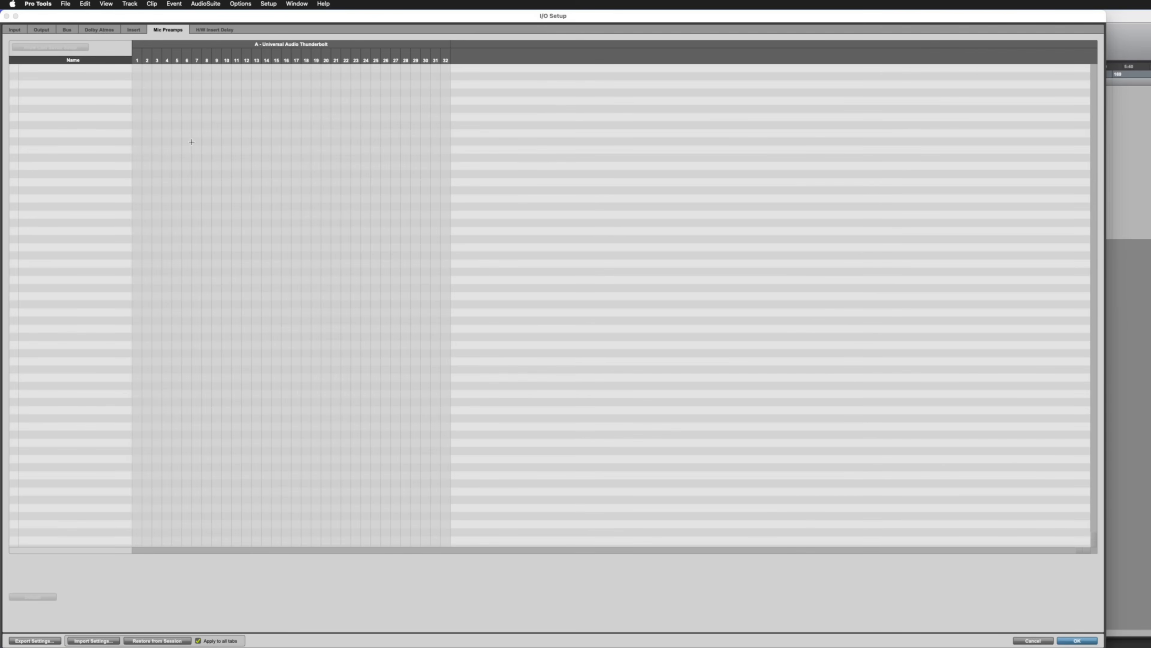
{"action": "left_click", "coordinate": [207, 31]}
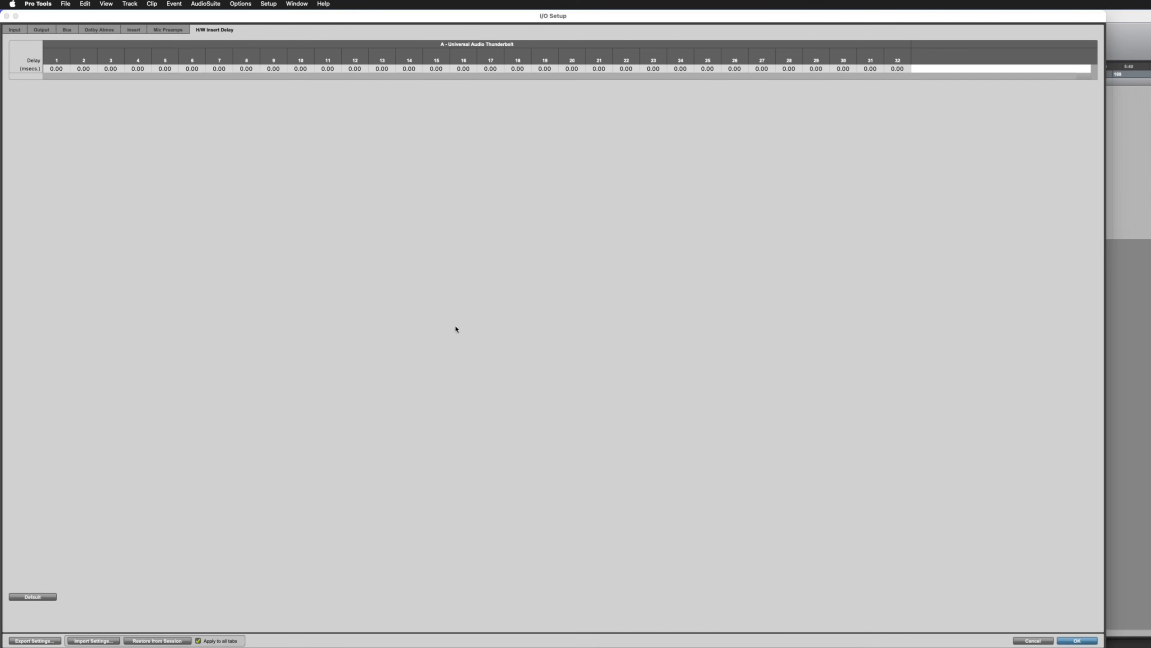
{"action": "left_click", "coordinate": [17, 31]}
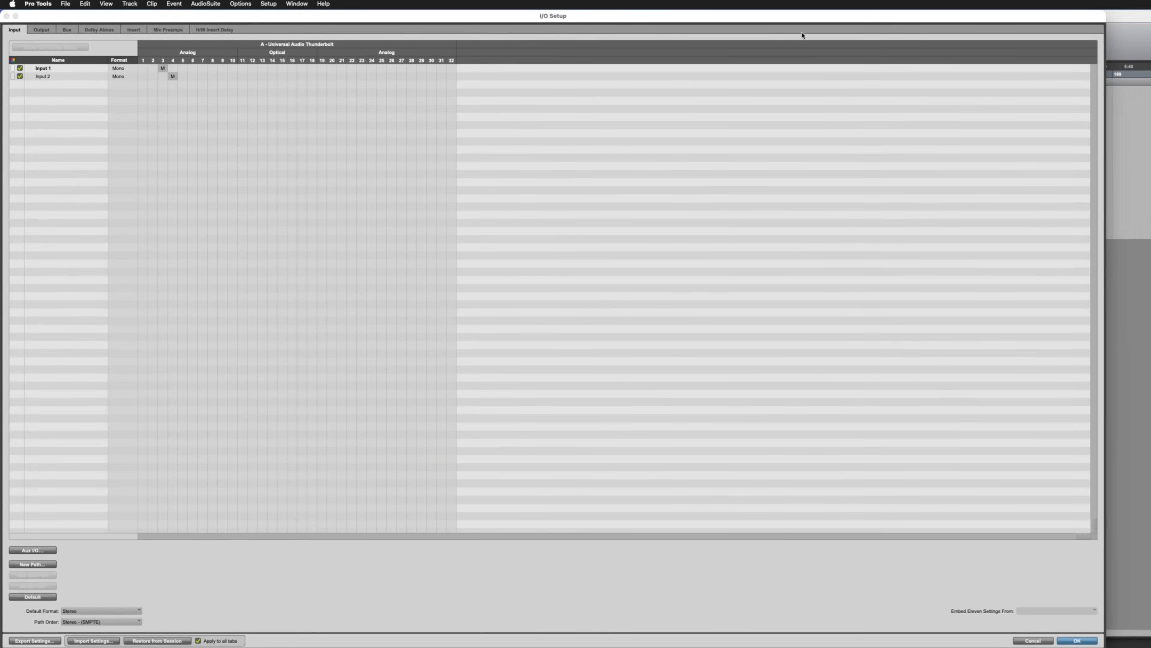
{"action": "left_click", "coordinate": [1078, 641]}
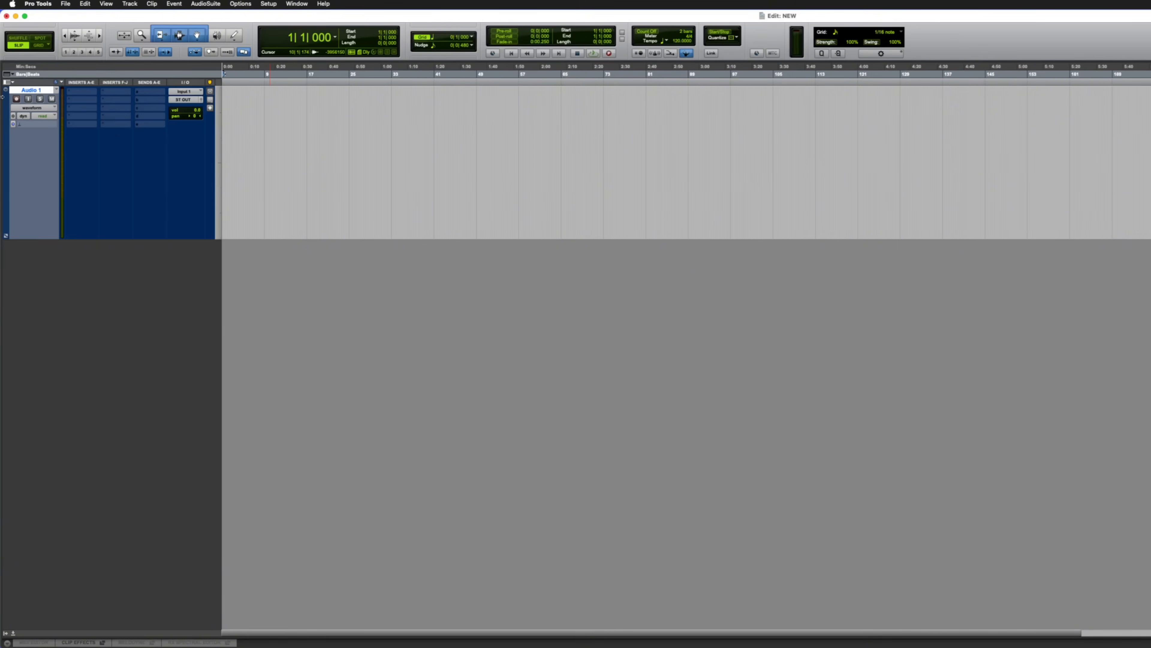
- Reduce Audio 1's track height and create one new stereo Aux Input track with the default name Aux
{"action": "left_click_drag", "start_coordinate": [159, 239], "coordinate": [178, 131]}
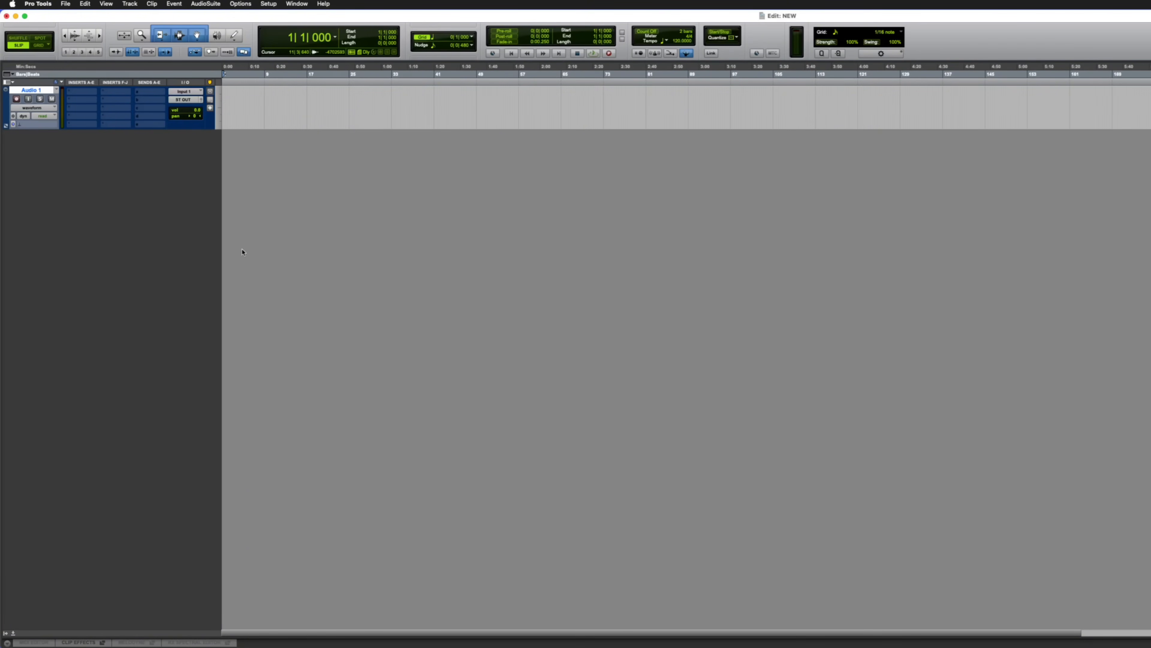
{"action": "left_click", "coordinate": [25, 16]}
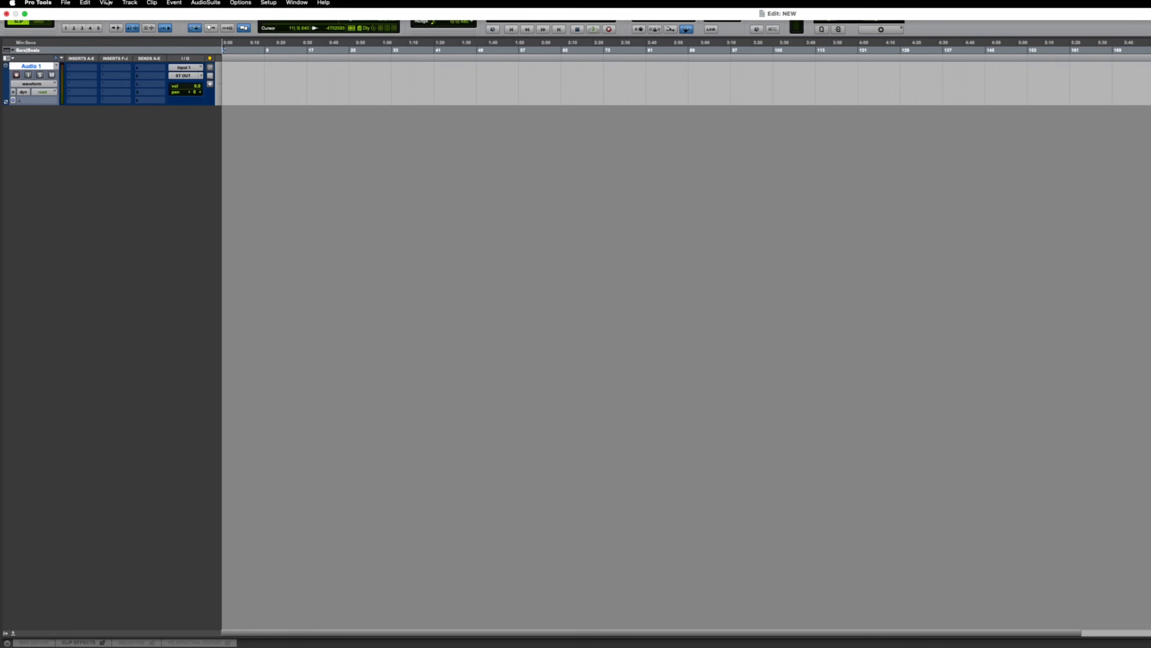
{"action": "left_click", "coordinate": [130, 4]}
{"action": "left_click", "coordinate": [138, 17]}
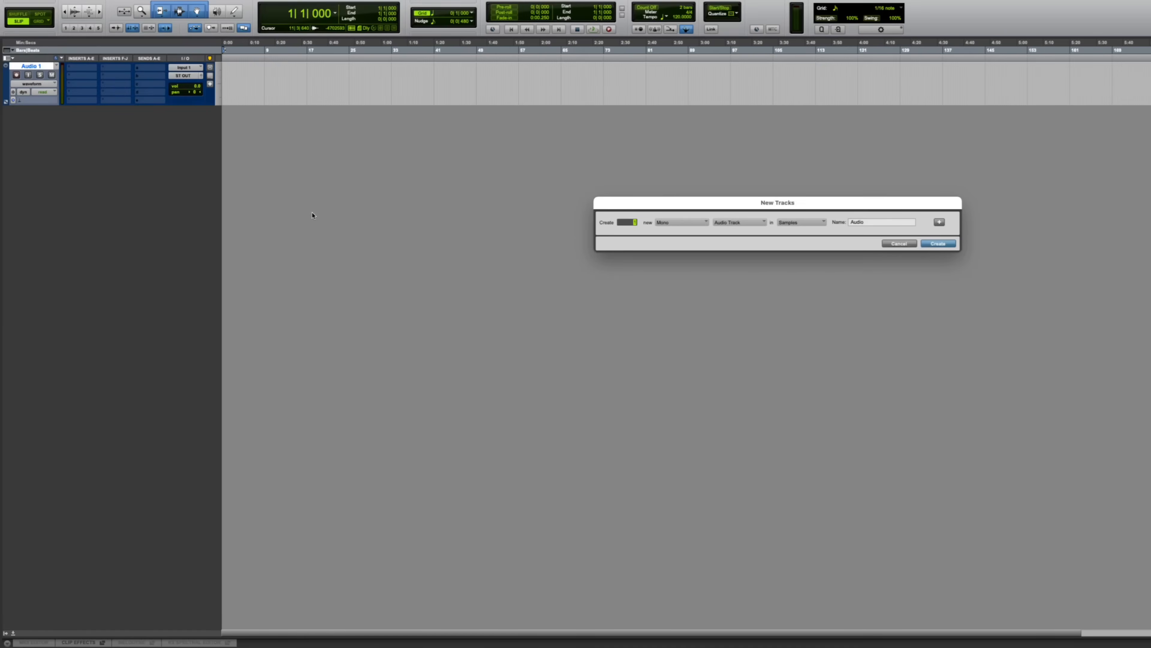
{"action": "left_click", "coordinate": [684, 223]}
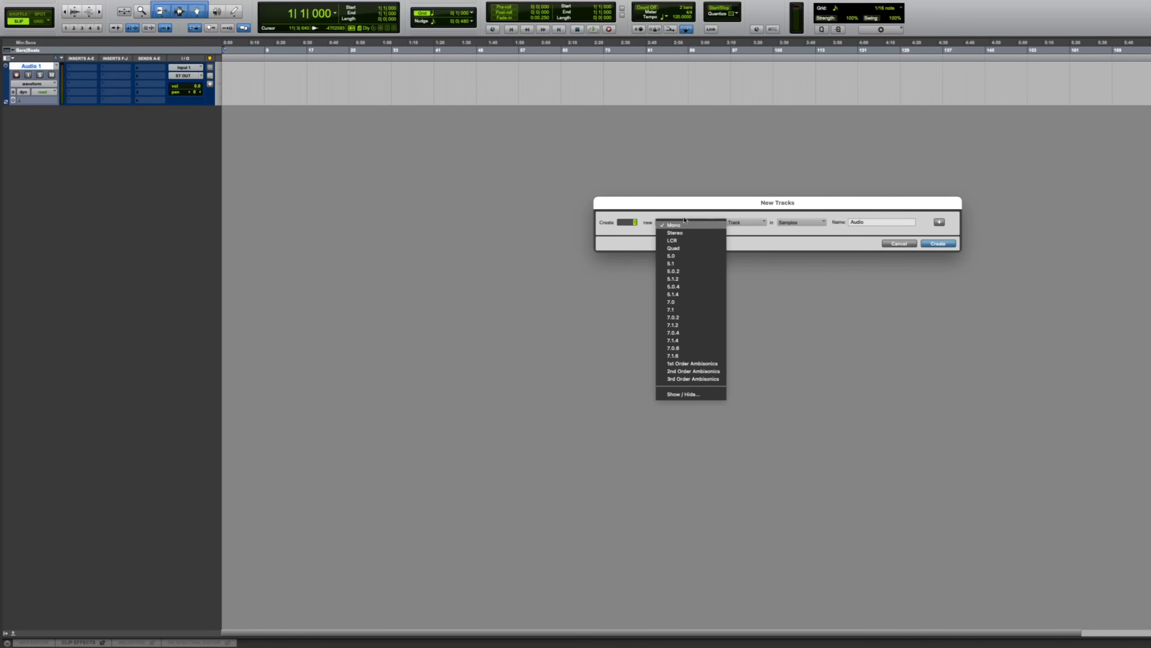
{"action": "left_click", "coordinate": [724, 229]}
{"action": "left_click", "coordinate": [728, 225]}
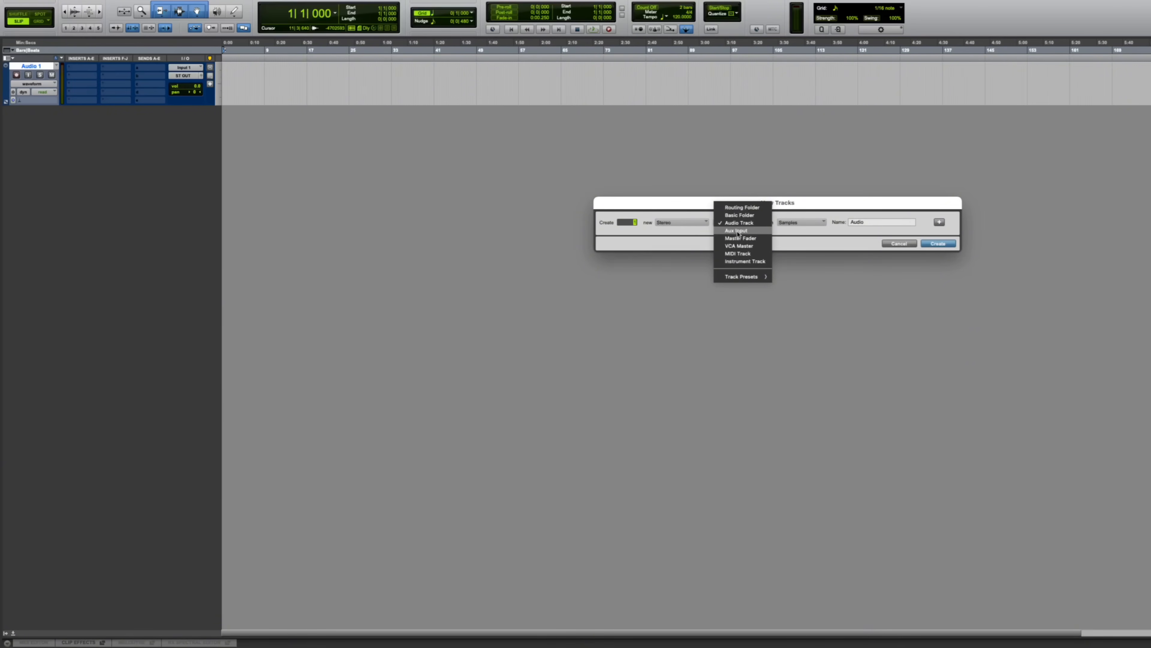
{"action": "left_click", "coordinate": [737, 230]}
{"action": "left_click_drag", "start_coordinate": [779, 203], "coordinate": [680, 200]}
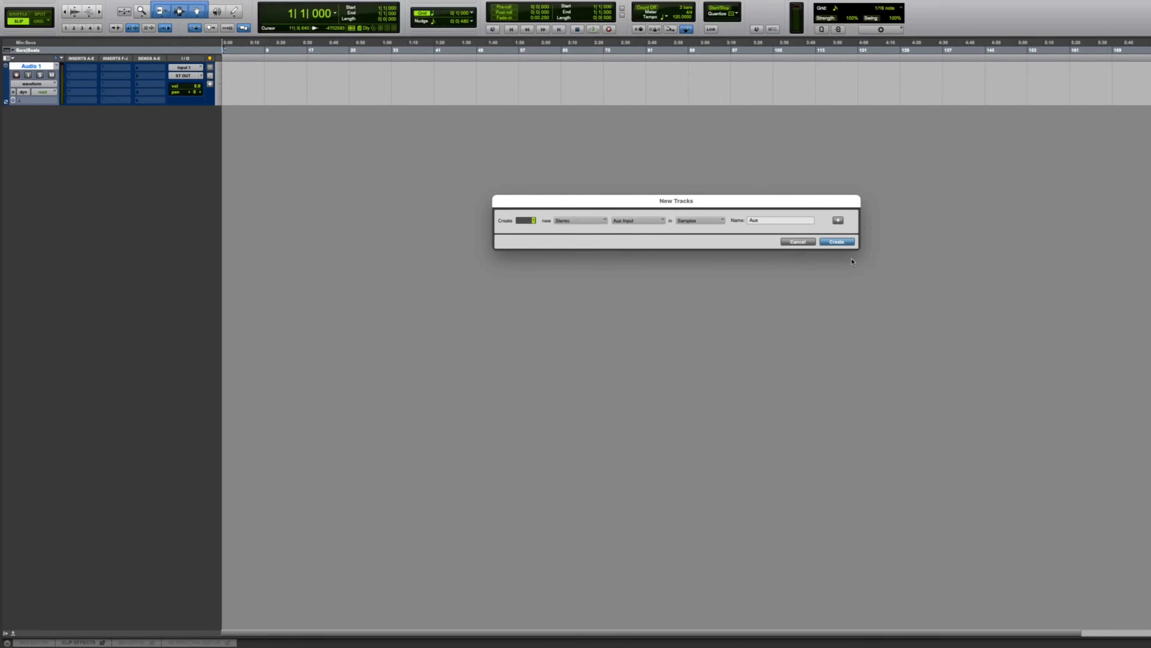
{"action": "key", "text": "Return"}
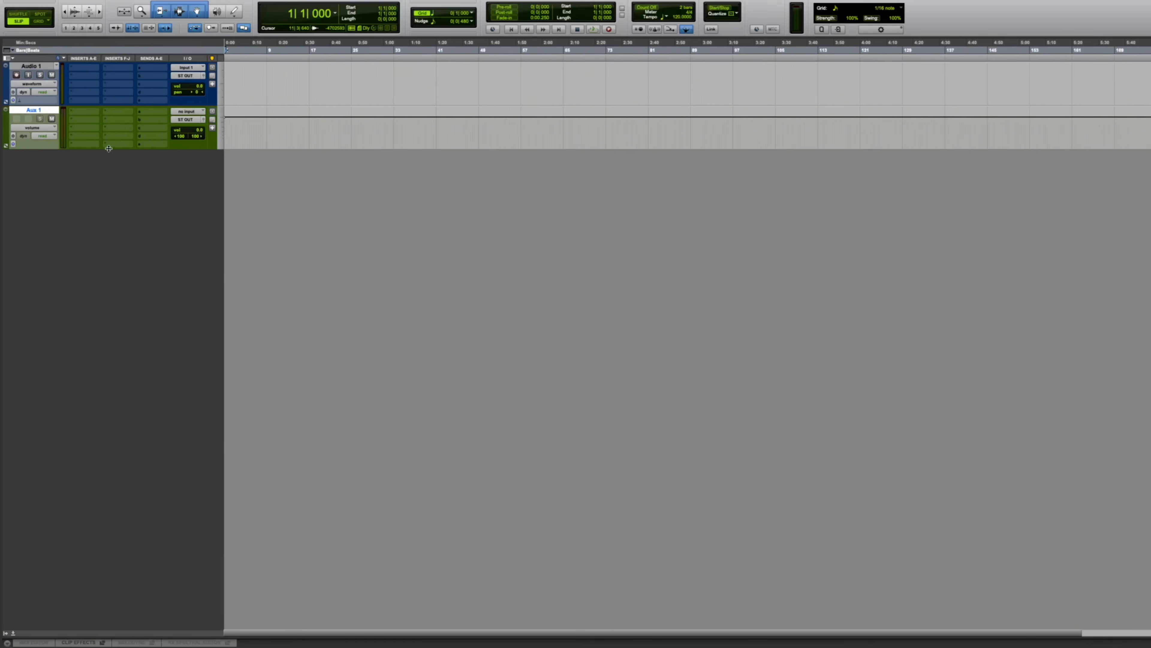
- Enlarge the Aux 1 track's height and assign its input to Bus 23 (Stereo)
{"action": "left_click_drag", "start_coordinate": [108, 150], "coordinate": [112, 181]}
{"action": "left_click", "coordinate": [201, 112]}
{"action": "mouse_move", "coordinate": [195, 112]}
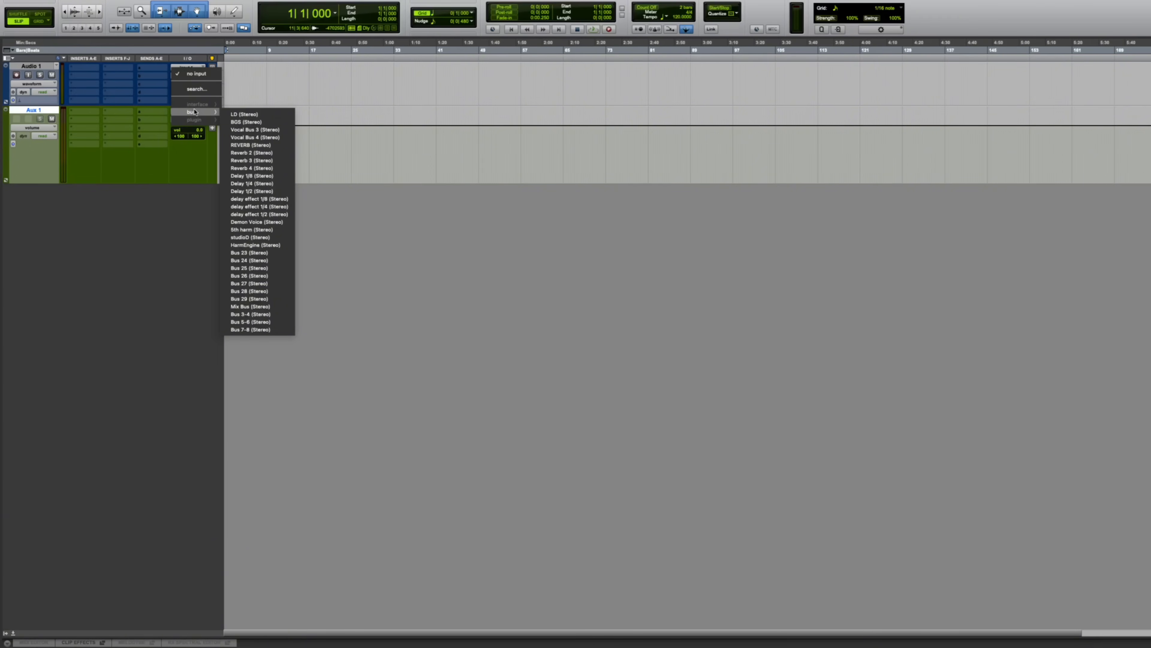
{"action": "left_click", "coordinate": [263, 254]}
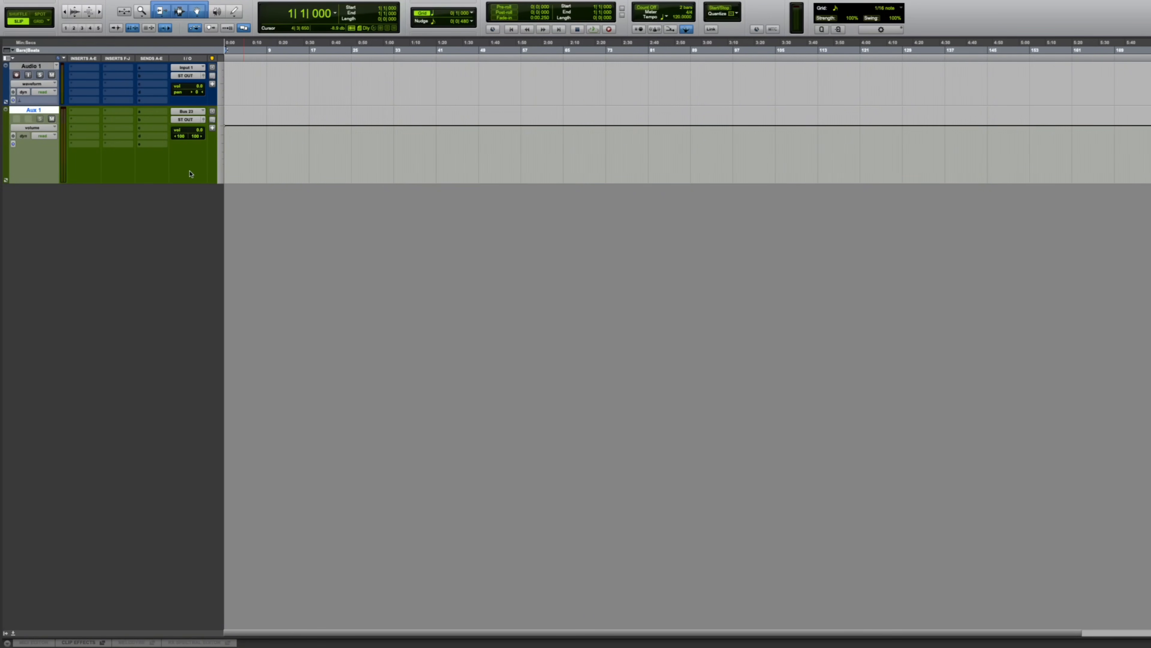
- Route Audio 1's output to Bus 23 (Stereo), and try lowering Aux 1's volume before resetting it to 0.0
{"action": "left_click", "coordinate": [40, 67]}
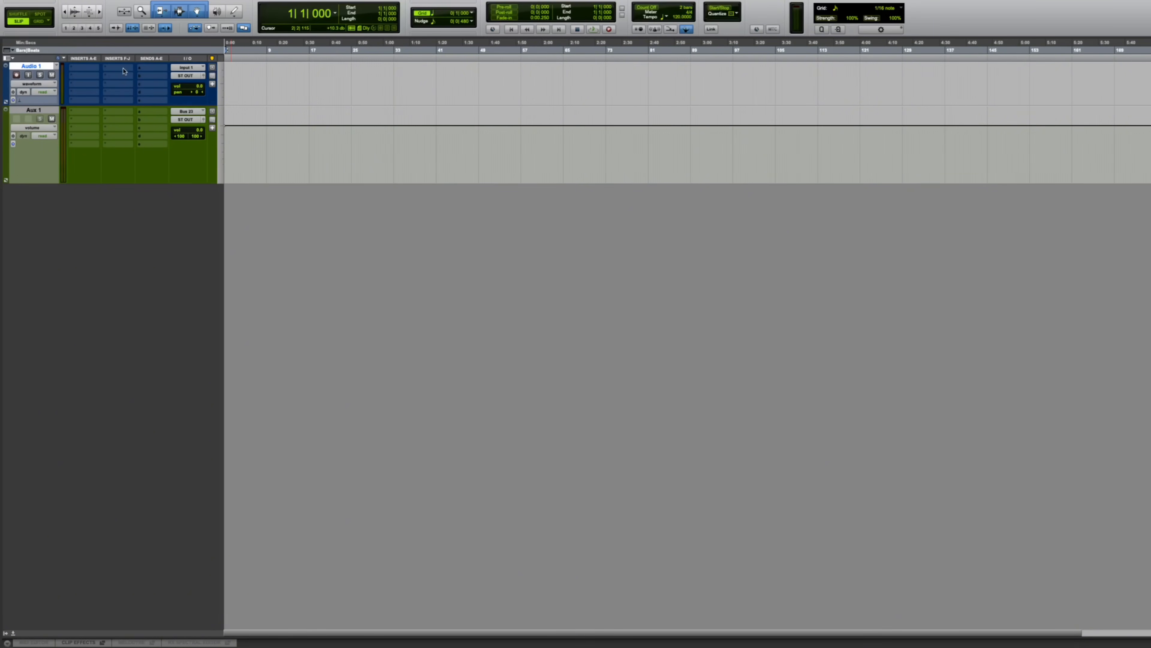
{"action": "left_click", "coordinate": [182, 76]}
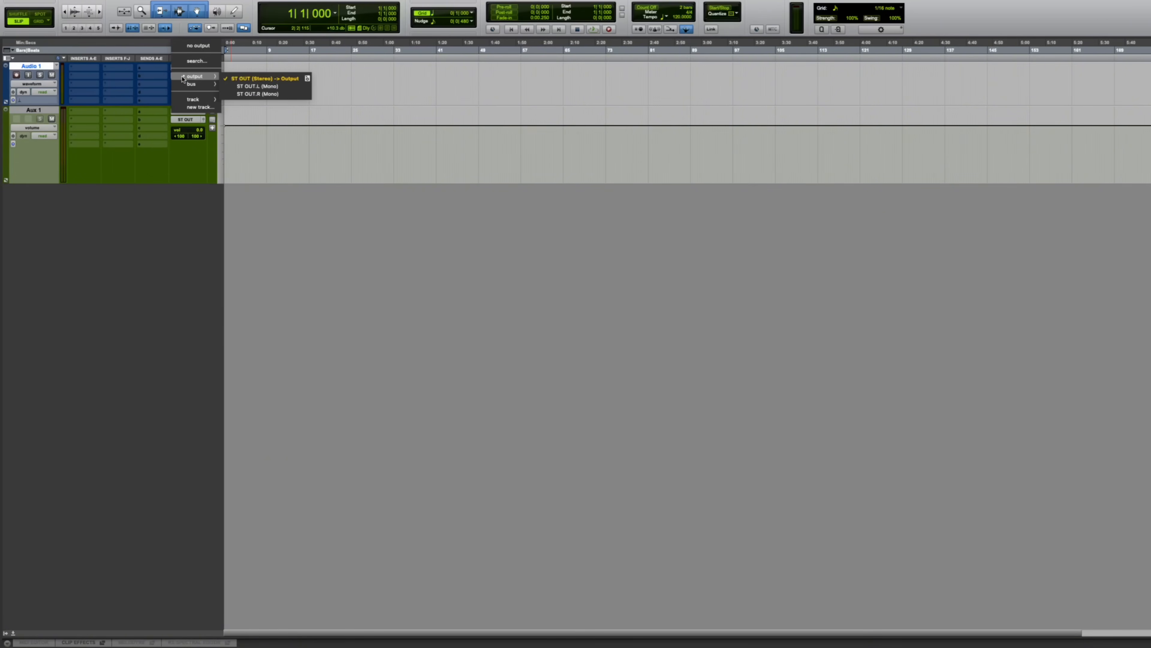
{"action": "mouse_move", "coordinate": [199, 84]}
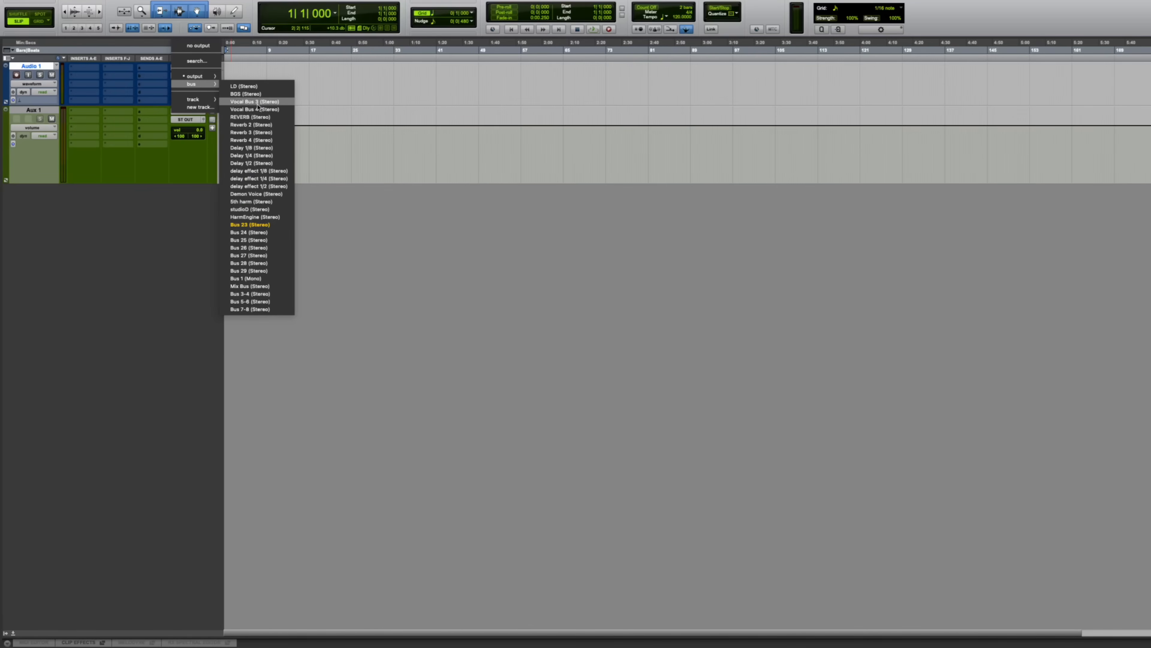
{"action": "left_click", "coordinate": [272, 224]}
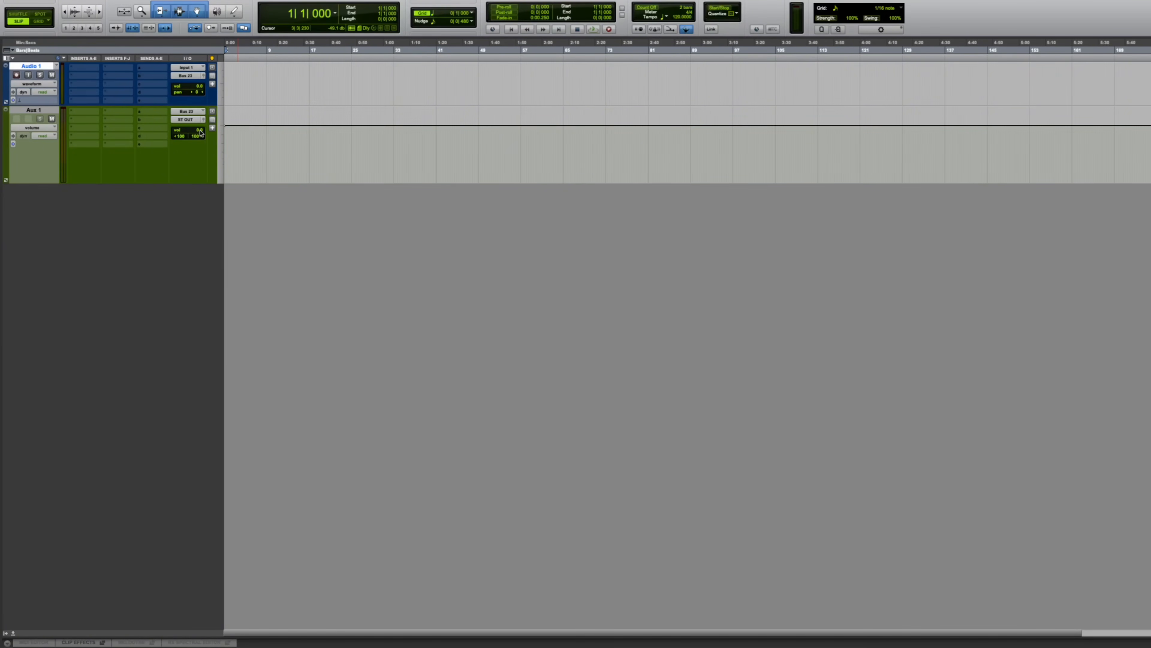
{"action": "left_click_drag", "start_coordinate": [201, 133], "coordinate": [200, 157]}
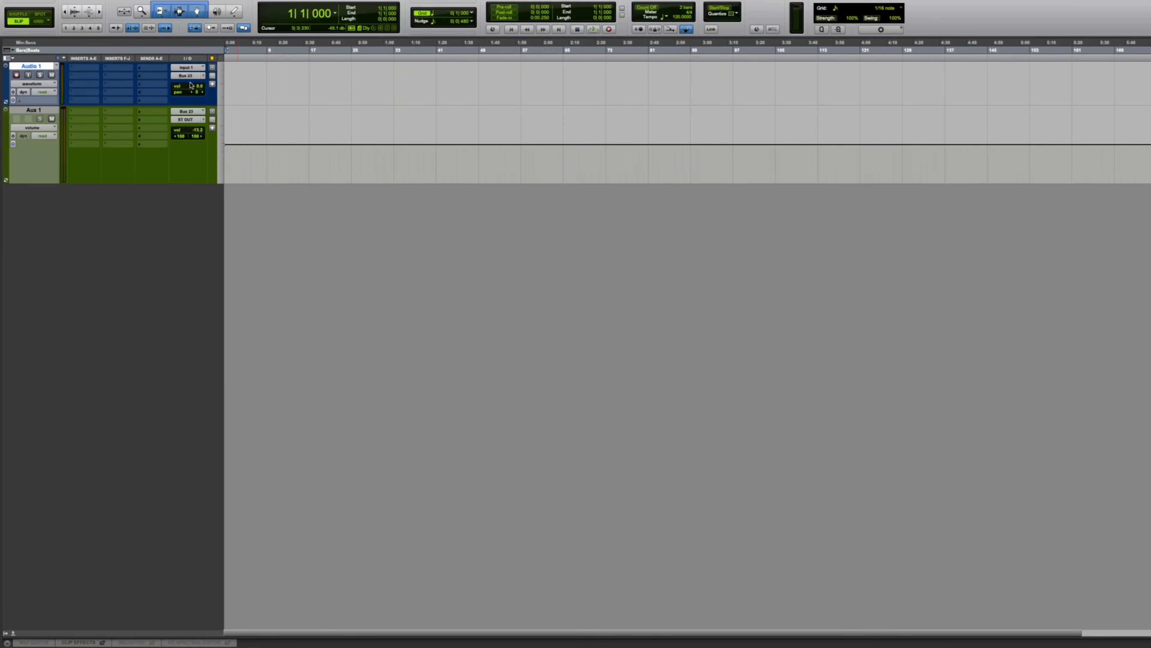
{"action": "left_click", "coordinate": [199, 129], "text": "alt"}
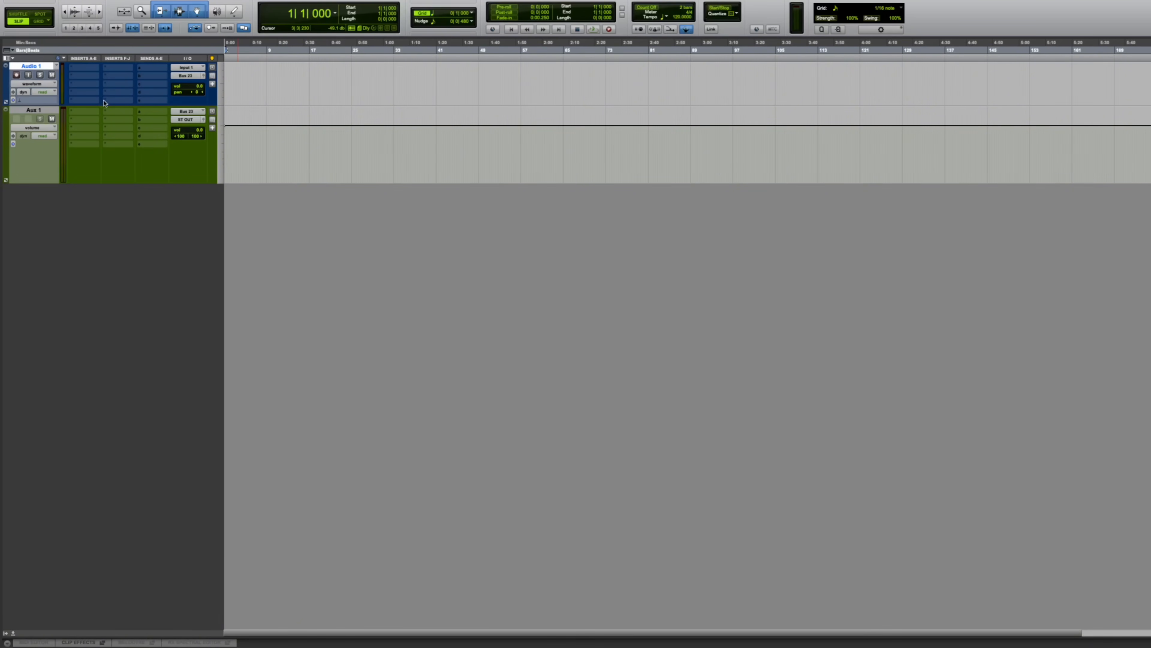
- Enlarge the heights of the Audio 1 and Aux 1 tracks and delete the Aux 1 track
{"action": "left_click_drag", "start_coordinate": [124, 107], "coordinate": [129, 203]}
{"action": "left_click_drag", "start_coordinate": [149, 284], "coordinate": [150, 387]}
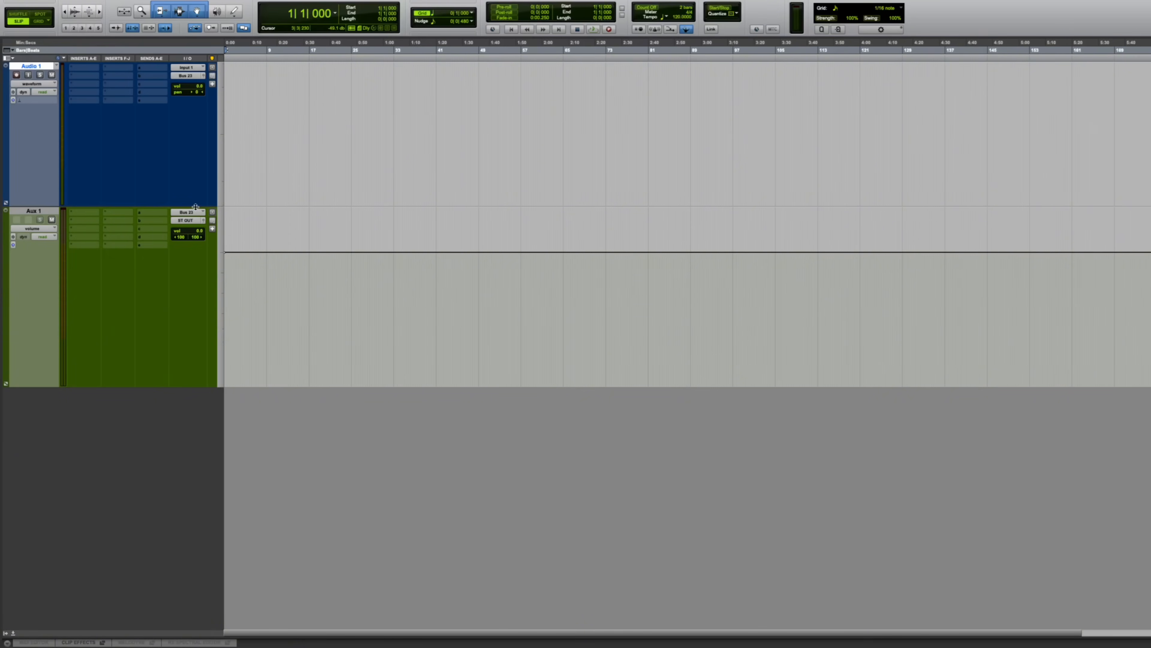
{"action": "right_click", "coordinate": [46, 209]}
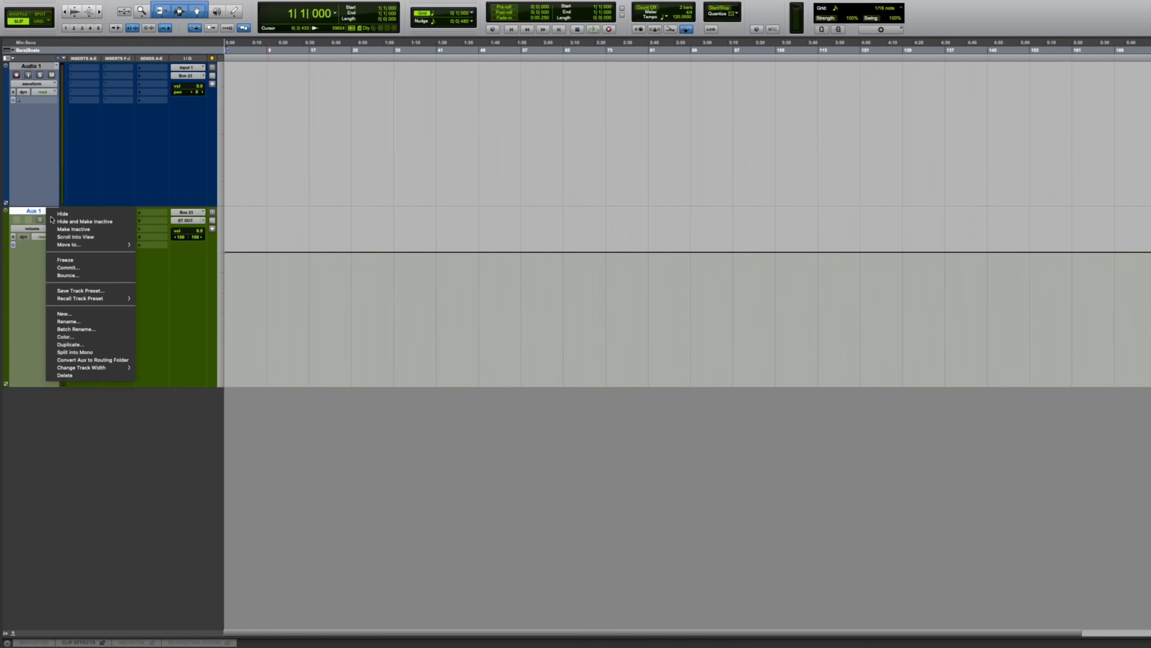
{"action": "left_click", "coordinate": [98, 375]}
- Return Audio 1's output to ST OUT (Stereo) and place the edit cursor near bar 11 on its timeline
{"action": "left_click", "coordinate": [38, 66]}
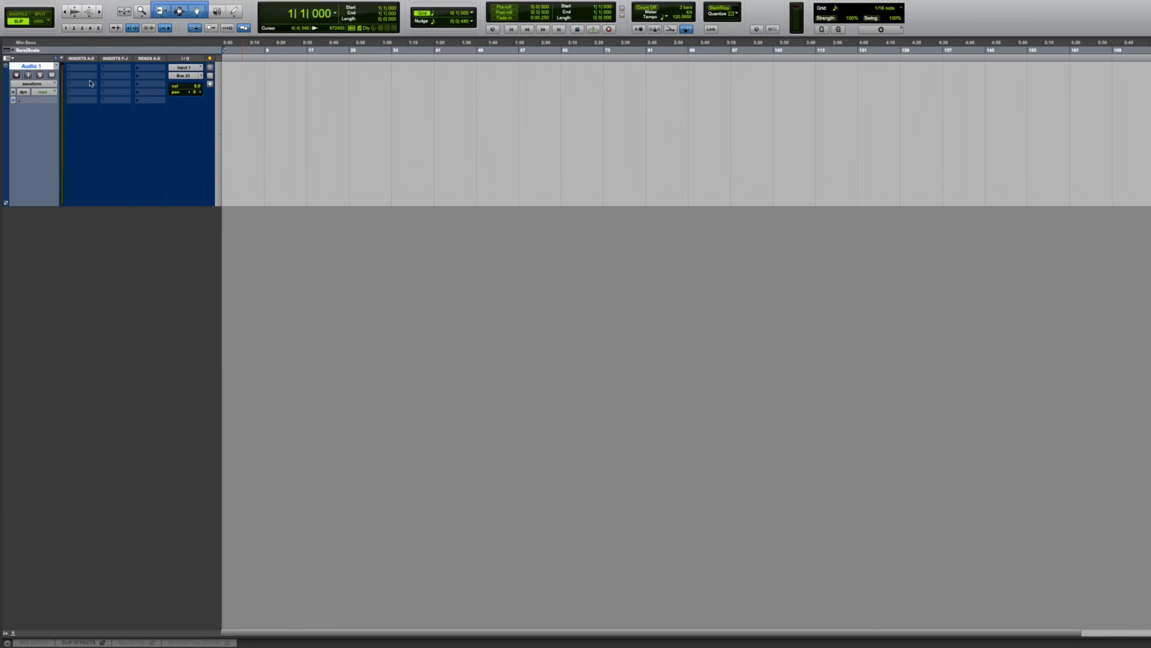
{"action": "left_click", "coordinate": [180, 77]}
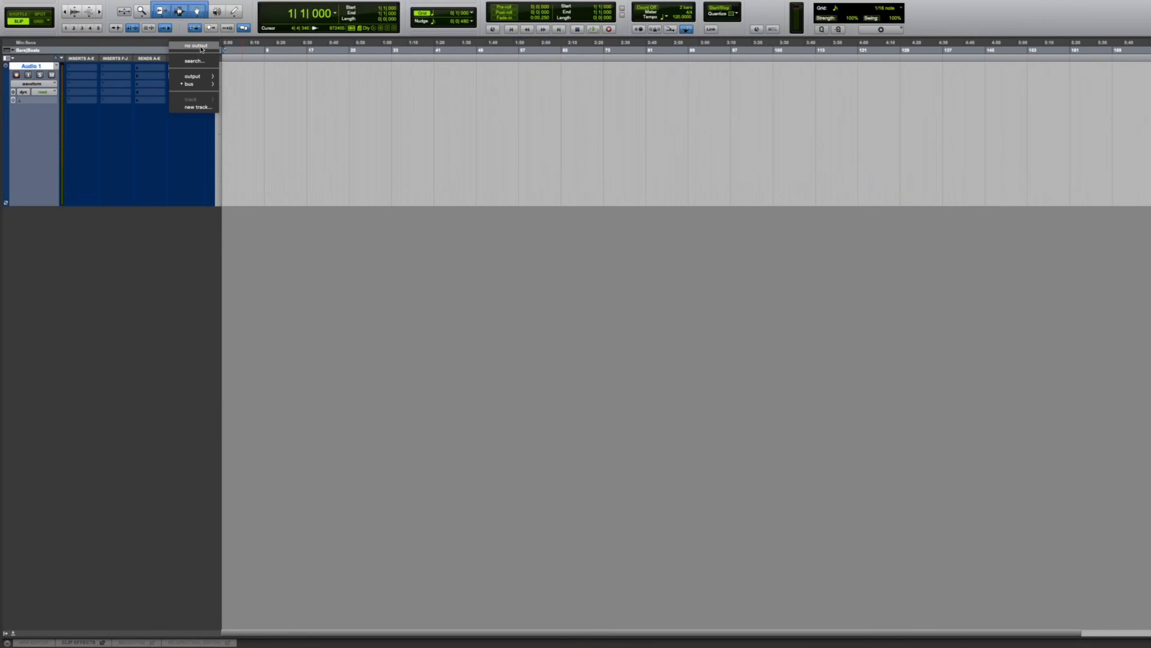
{"action": "mouse_move", "coordinate": [202, 78]}
{"action": "left_click", "coordinate": [247, 77]}
{"action": "left_click", "coordinate": [295, 109]}
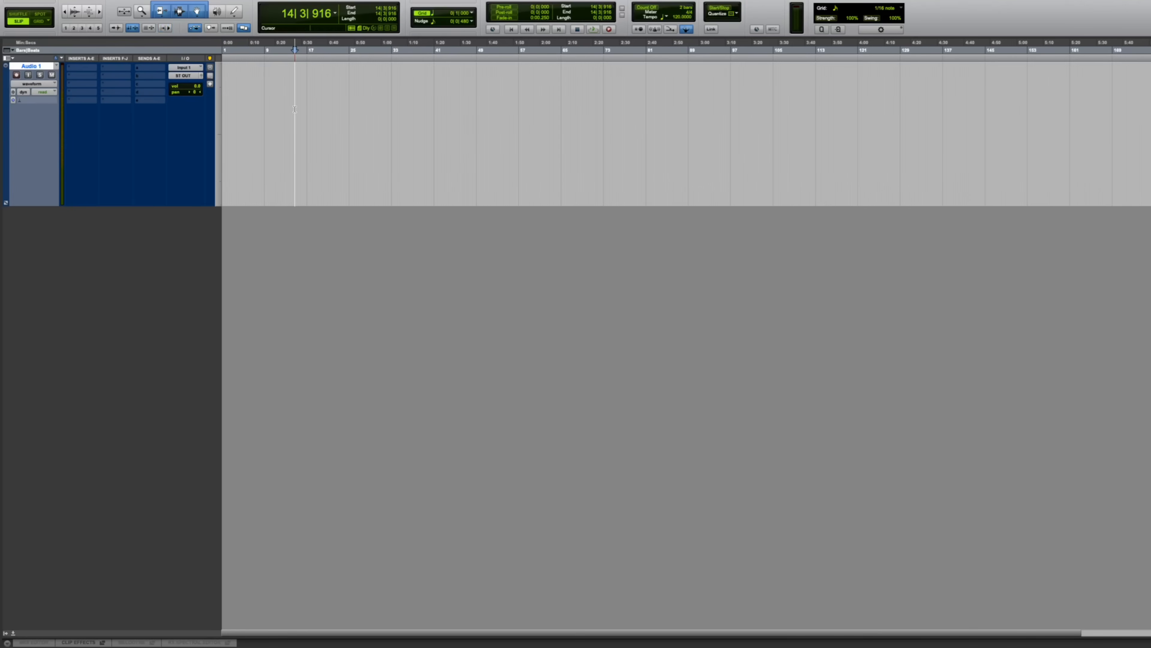
{"action": "left_click", "coordinate": [278, 105]}
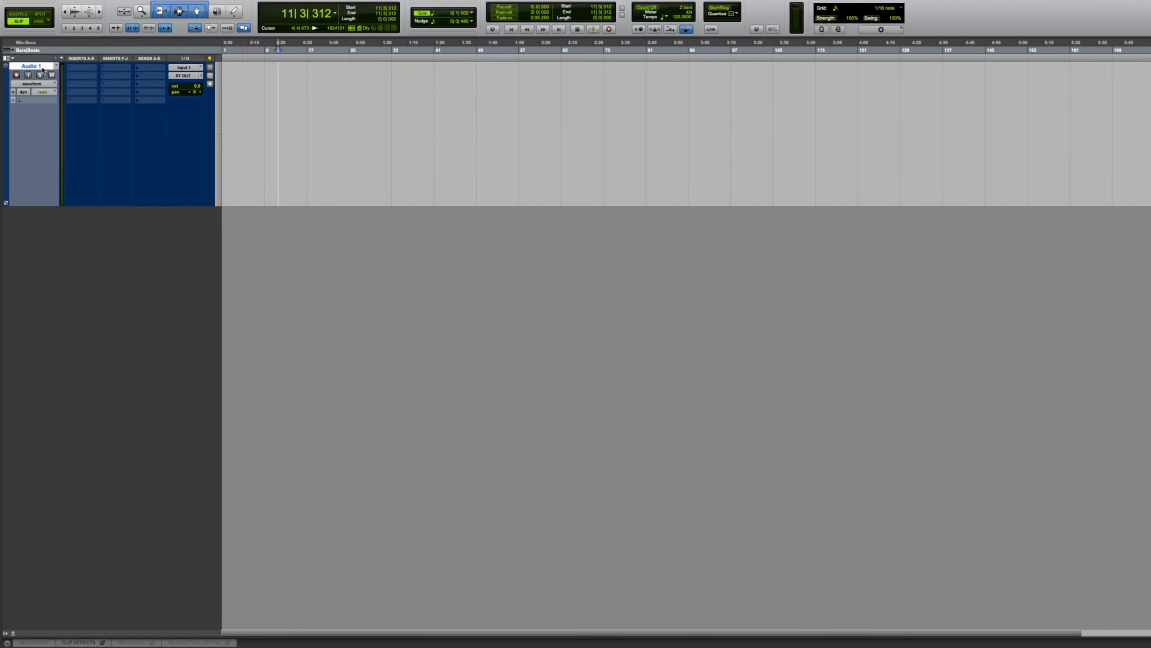
- Route Audio 1's output to a new track: a stereo Aux Input named BUS, created next to the current track
{"action": "left_click", "coordinate": [182, 75]}
{"action": "mouse_move", "coordinate": [183, 77]}
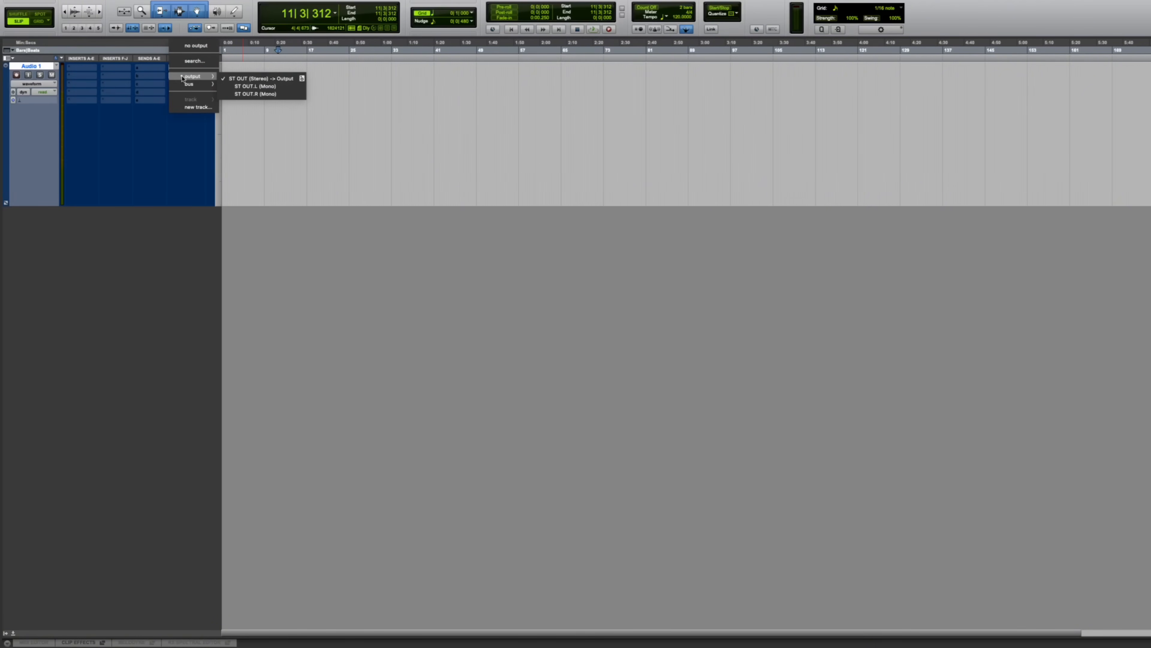
{"action": "left_click", "coordinate": [198, 107]}
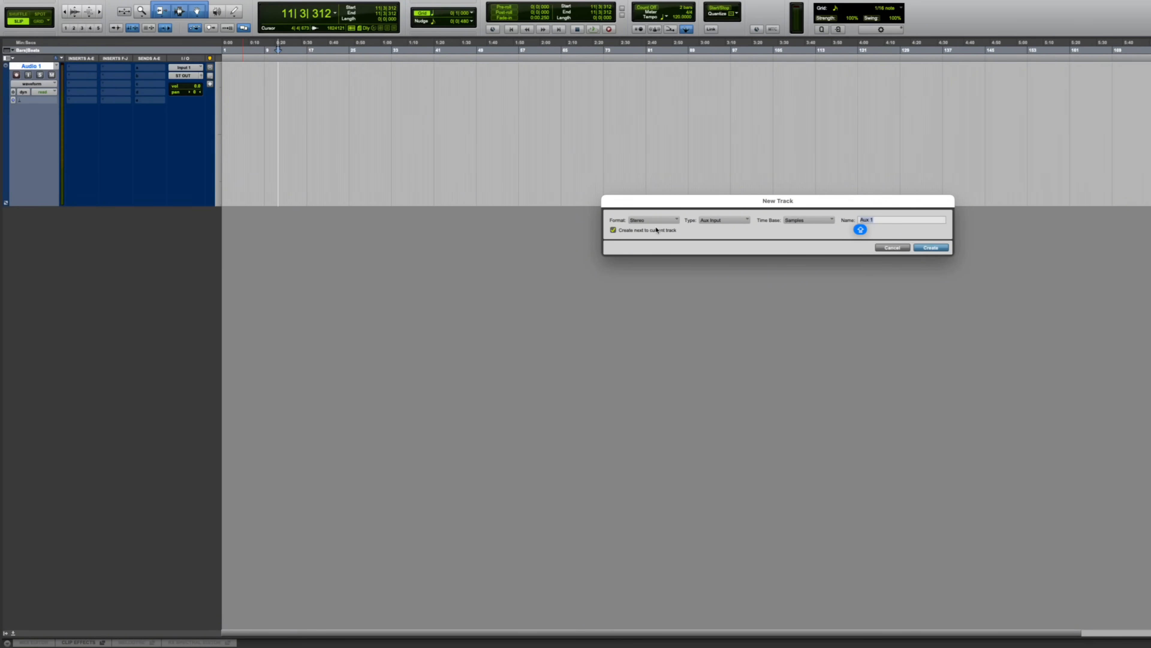
{"action": "left_click", "coordinate": [724, 220]}
{"action": "left_click", "coordinate": [722, 221]}
{"action": "left_click", "coordinate": [653, 216]}
{"action": "left_click", "coordinate": [656, 220]}
{"action": "type", "text": "BUS"}
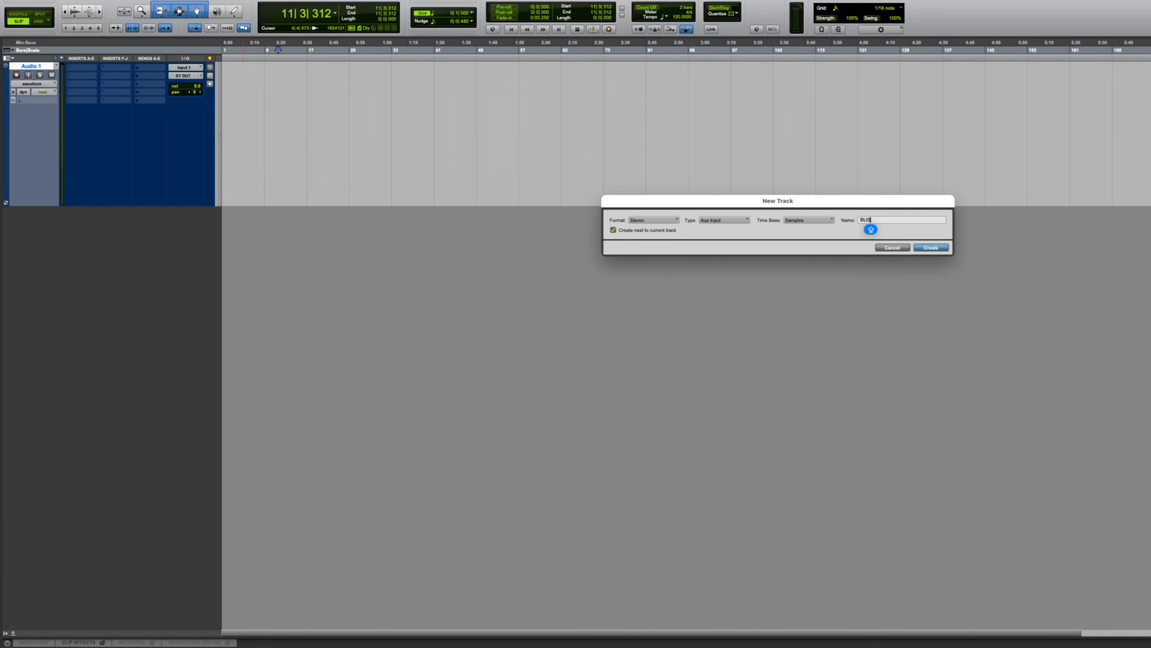
{"action": "key", "text": "Return"}
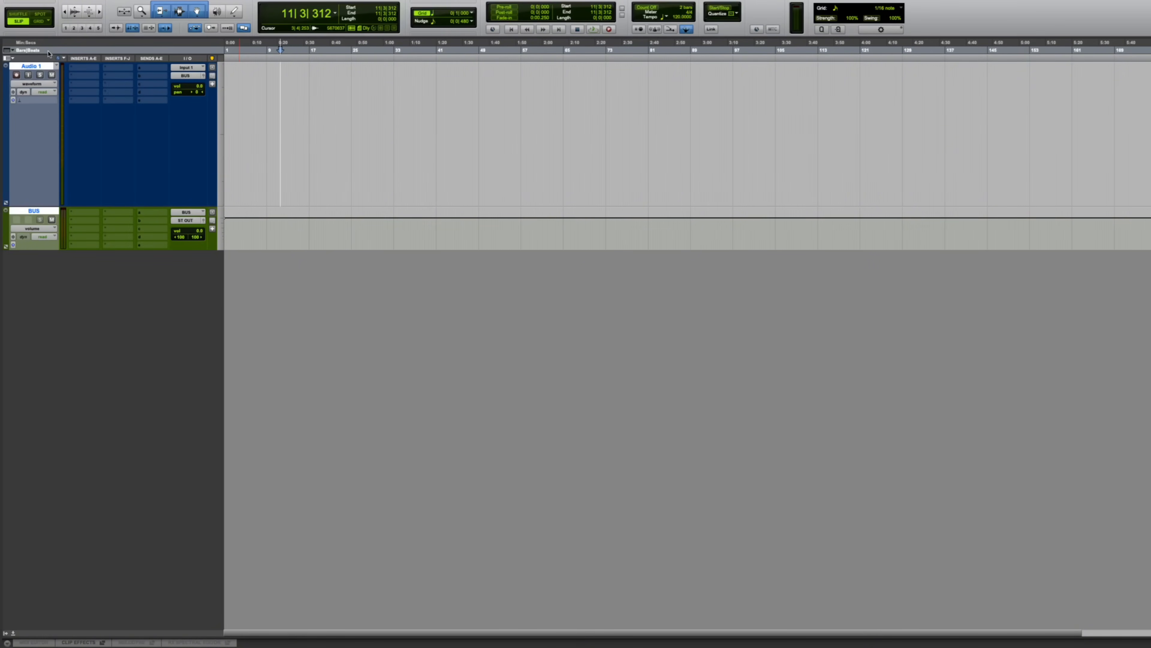
- Enlarge the BUS aux track's height and delete that track
{"action": "left_click_drag", "start_coordinate": [165, 249], "coordinate": [173, 341]}
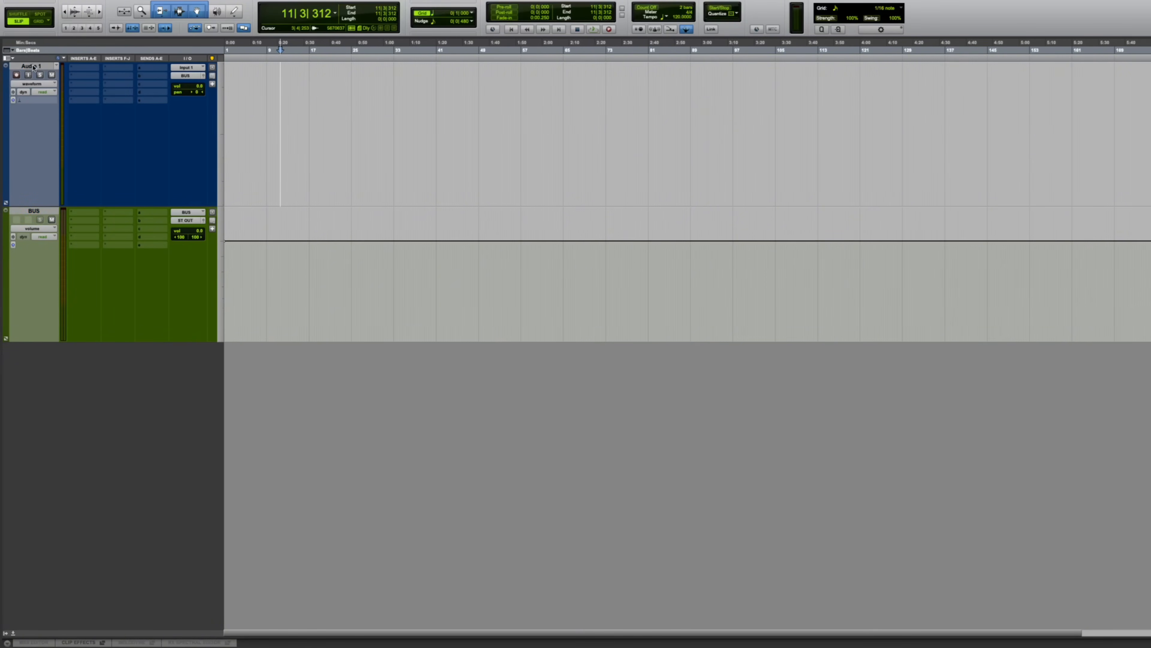
{"action": "left_click", "coordinate": [44, 211]}
{"action": "right_click", "coordinate": [43, 211]}
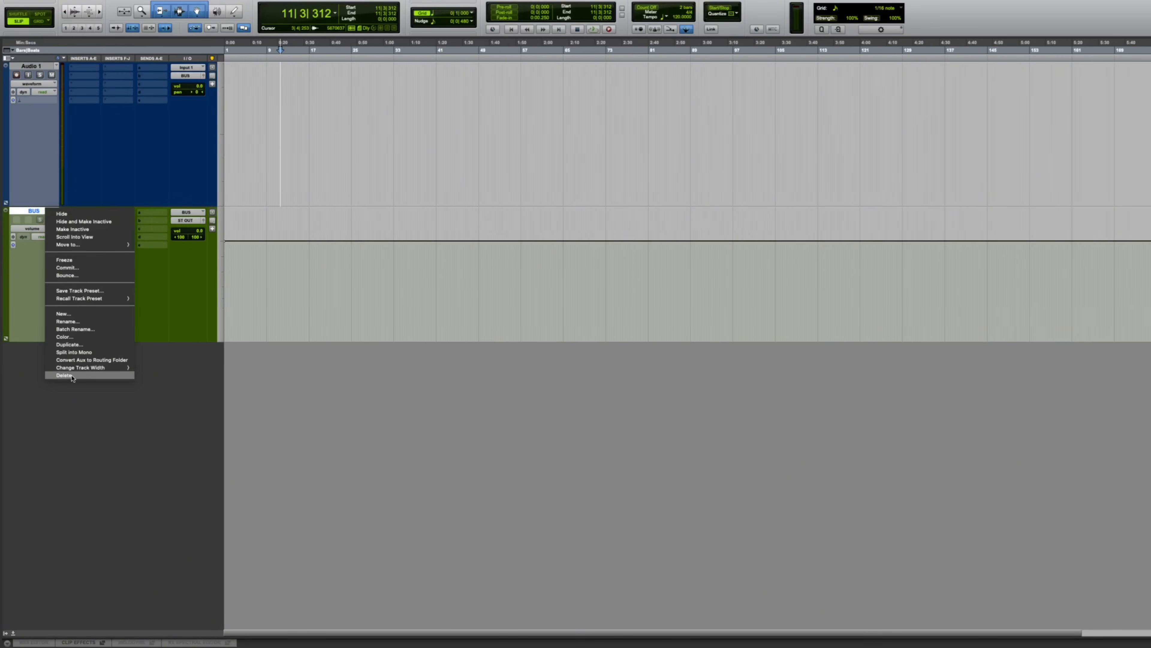
{"action": "left_click", "coordinate": [73, 379]}
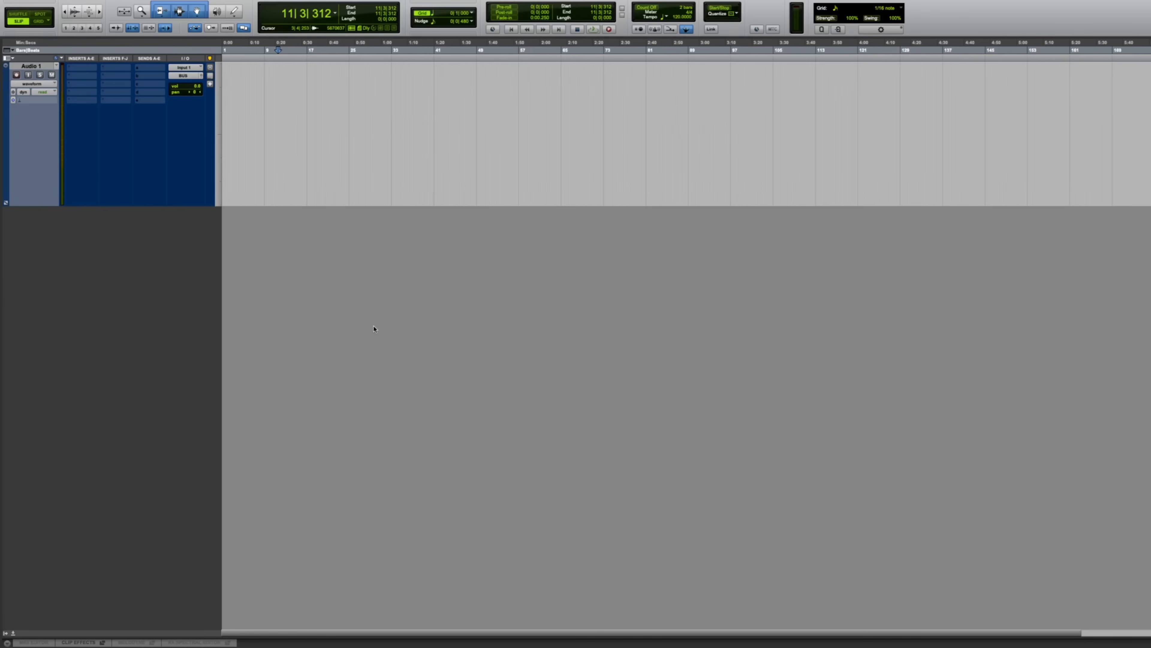
- Create one new stereo Aux Input track below Audio 1, keeping the default name Aux
{"action": "left_click", "coordinate": [46, 68]}
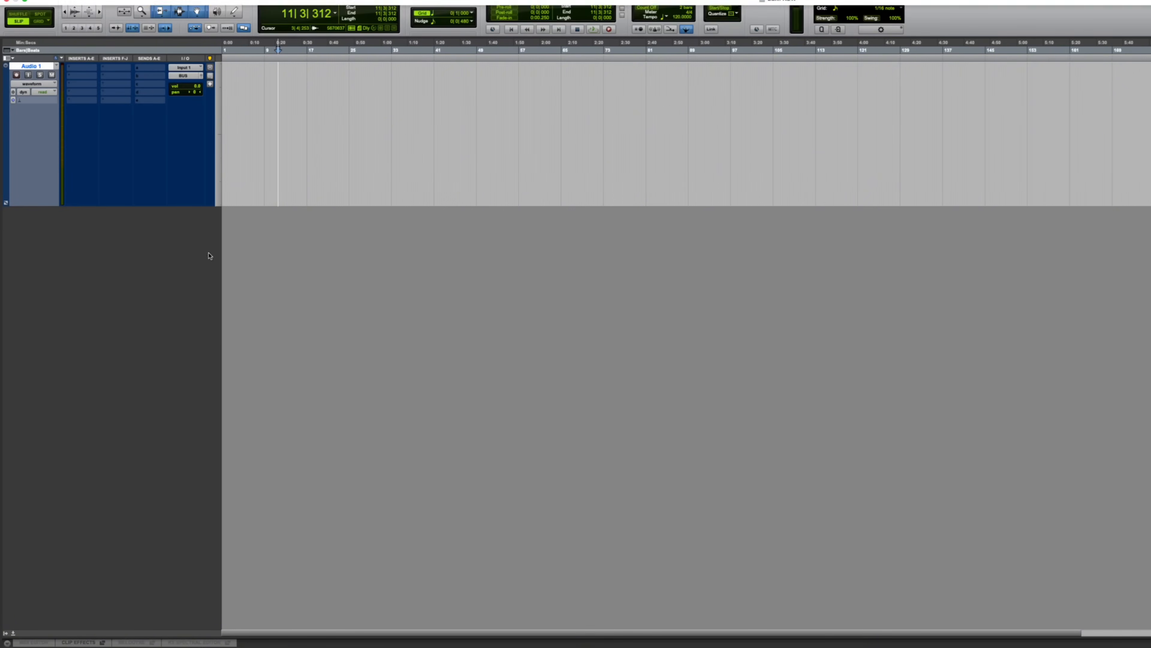
{"action": "left_click", "coordinate": [130, 4]}
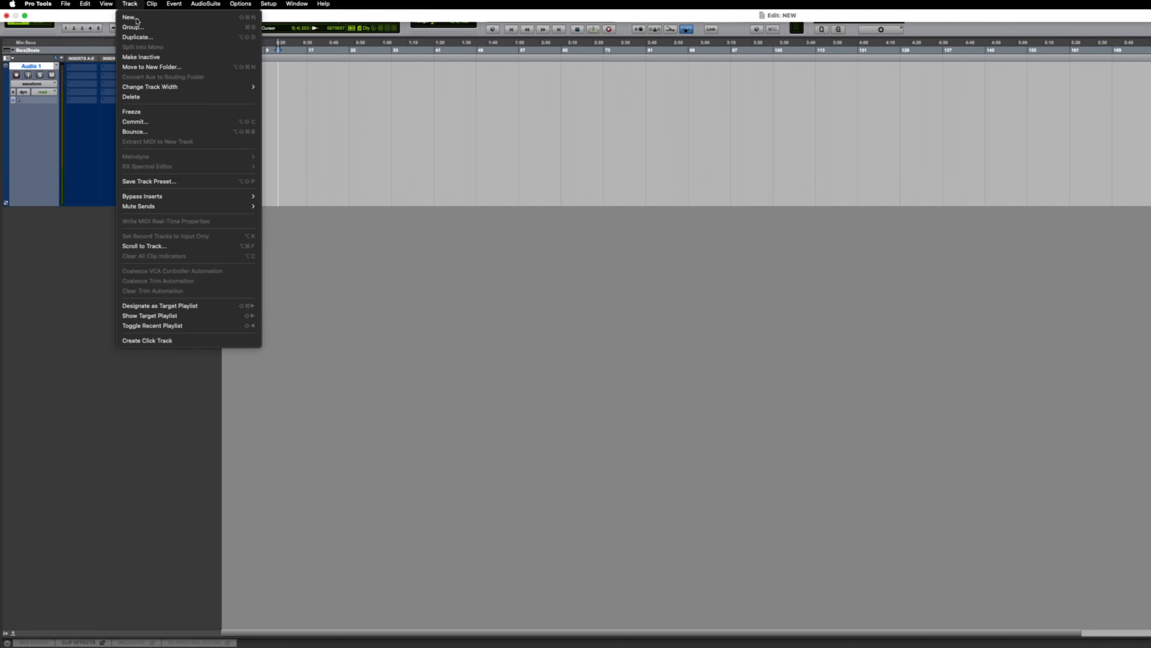
{"action": "left_click", "coordinate": [137, 15]}
{"action": "left_click", "coordinate": [700, 223]}
{"action": "left_click", "coordinate": [670, 230]}
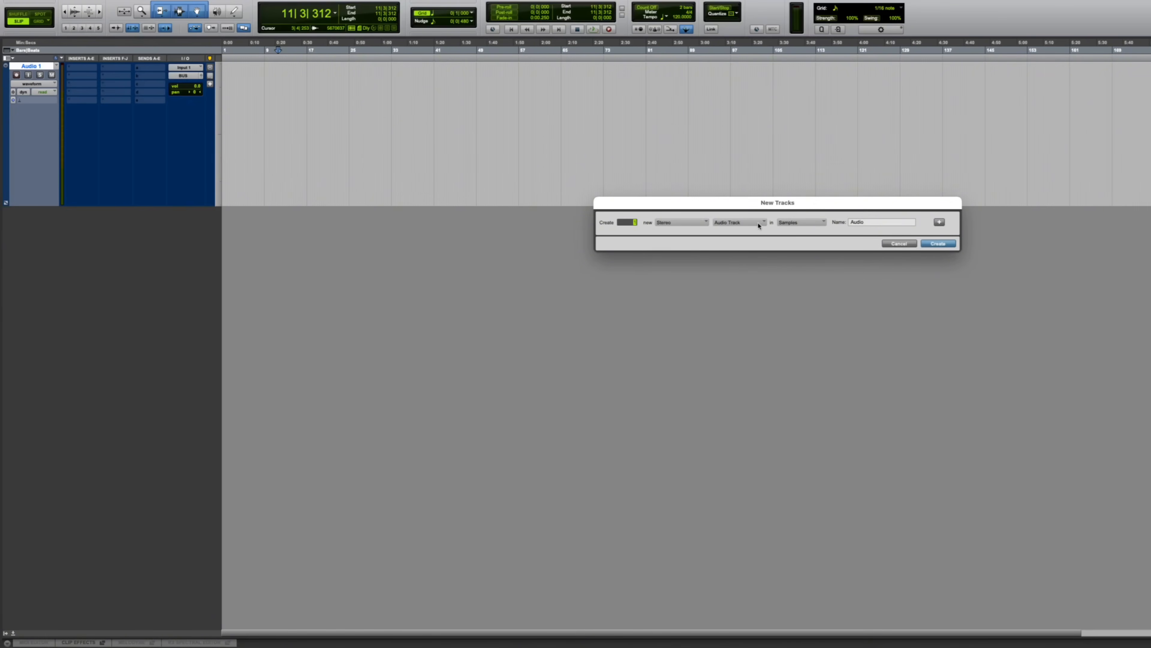
{"action": "left_click", "coordinate": [761, 223]}
{"action": "left_click", "coordinate": [747, 232]}
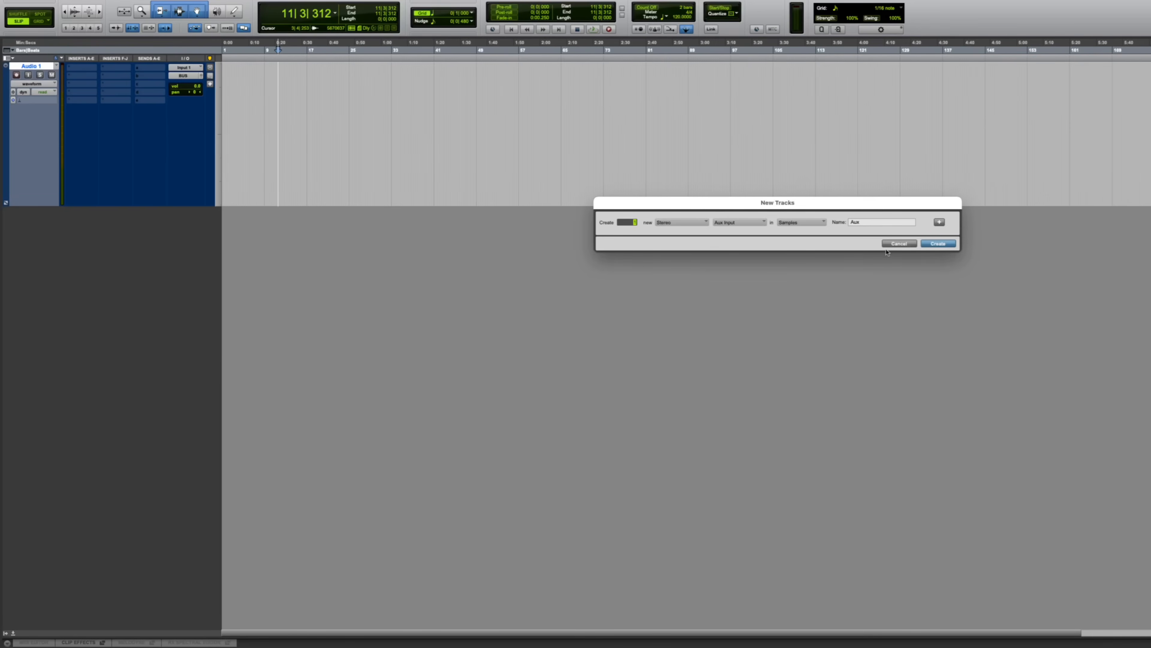
{"action": "left_click", "coordinate": [937, 244]}
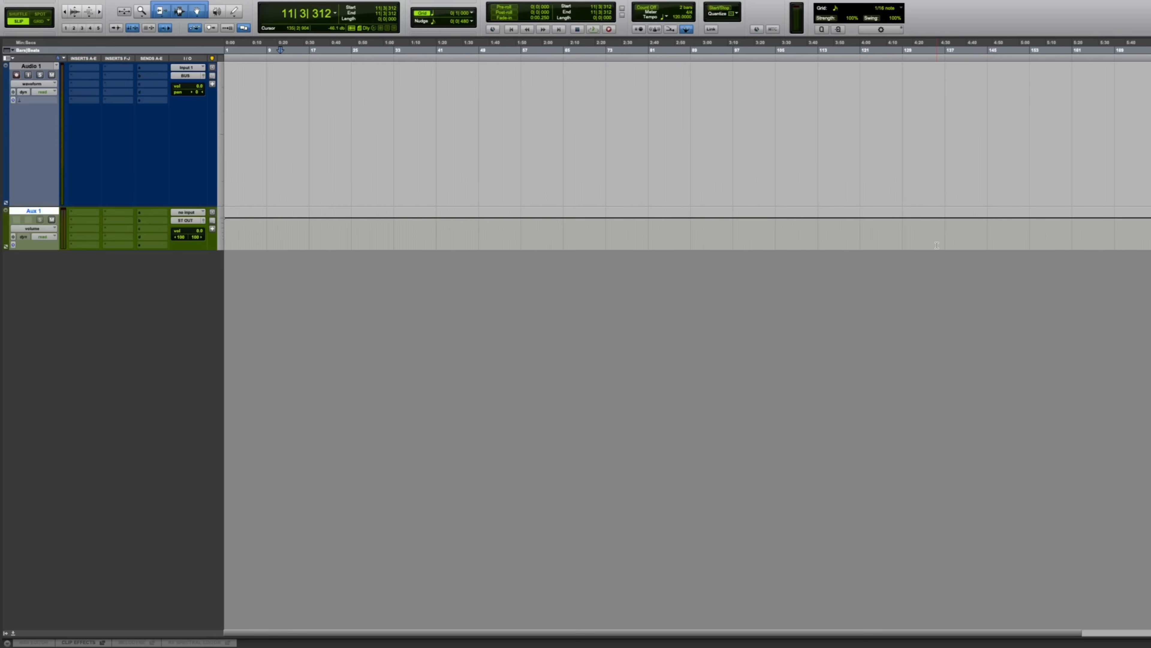
- Enlarge the new aux track's height and rename the track REVERB
{"action": "left_click_drag", "start_coordinate": [128, 248], "coordinate": [128, 302]}
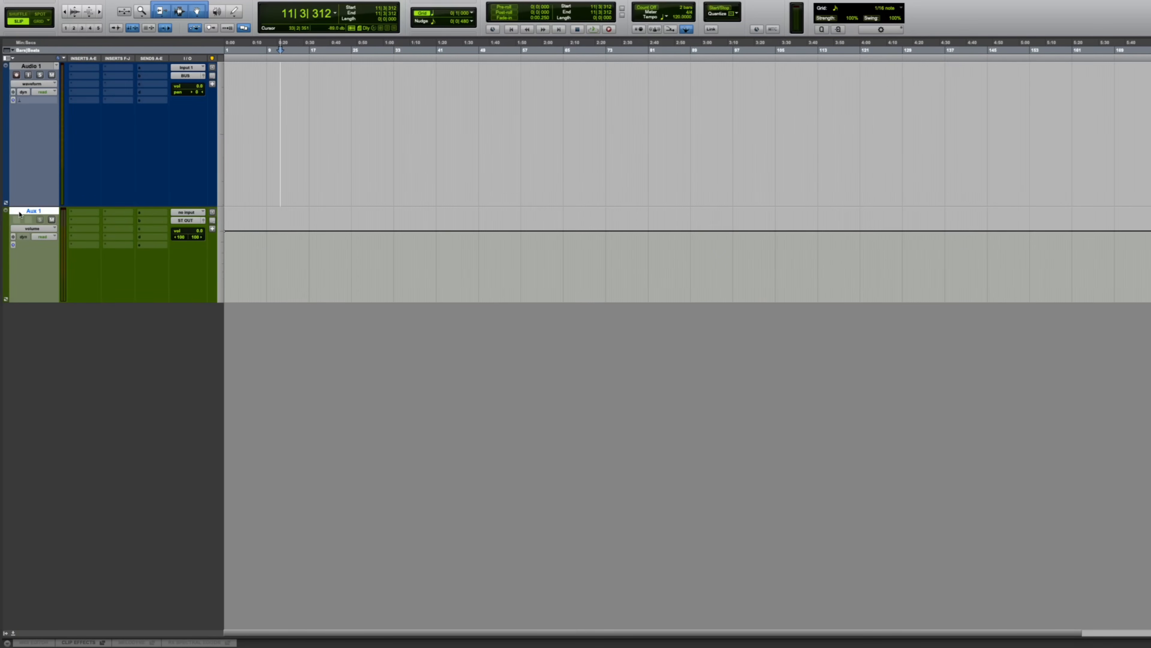
{"action": "double_click", "coordinate": [32, 212]}
{"action": "type", "text": "REVERB"}
{"action": "key", "text": "Return"}
- Search the plug-ins for RV and load RVerb (stereo) on the REVERB track's first insert
{"action": "left_click", "coordinate": [89, 213]}
{"action": "left_click", "coordinate": [111, 198]}
{"action": "type", "text": "RV"}
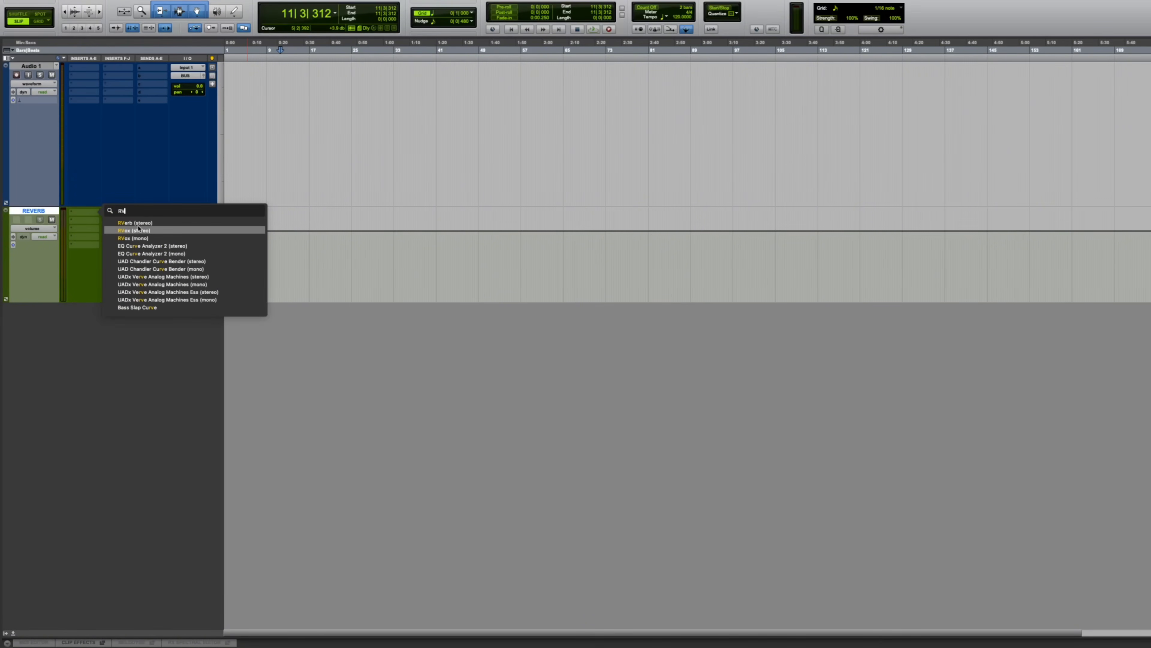
{"action": "left_click", "coordinate": [141, 223]}
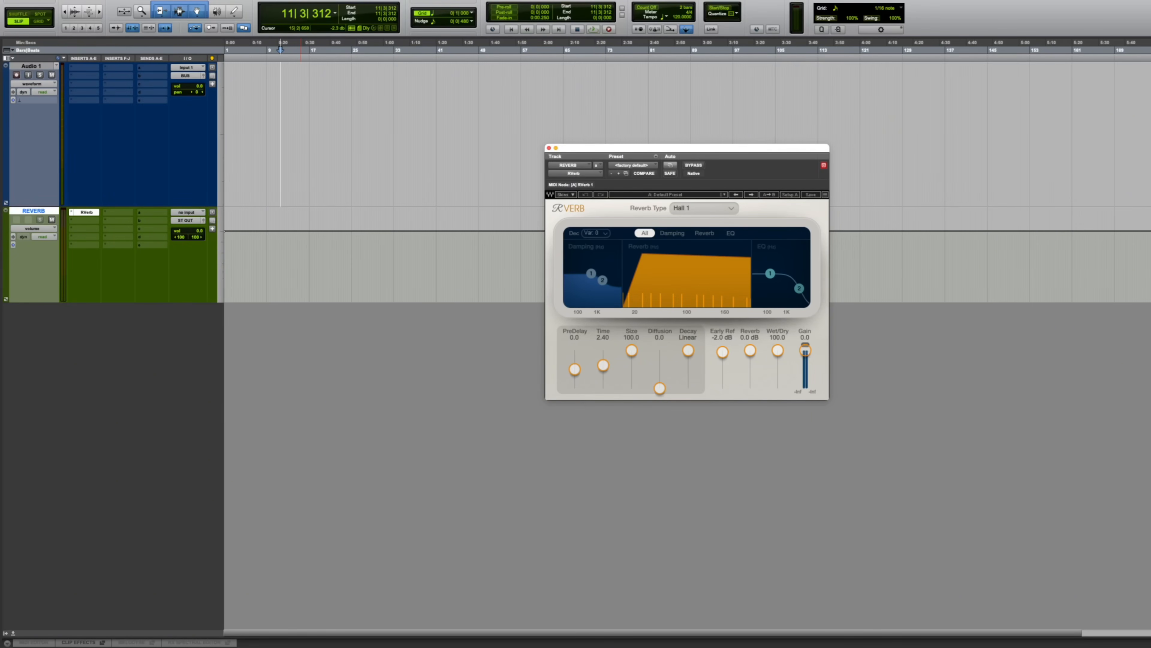
- Set RVerb's Reverb to about -8.8 dB, PreDelay 95.4 and Time 5.67, raise EQ band 2, and move the plug-in window below the tracks
{"action": "left_click_drag", "start_coordinate": [750, 350], "coordinate": [750, 358]}
{"action": "left_click_drag", "start_coordinate": [575, 369], "coordinate": [574, 358]}
{"action": "left_click_drag", "start_coordinate": [603, 365], "coordinate": [603, 358]}
{"action": "left_click_drag", "start_coordinate": [799, 288], "coordinate": [799, 261]}
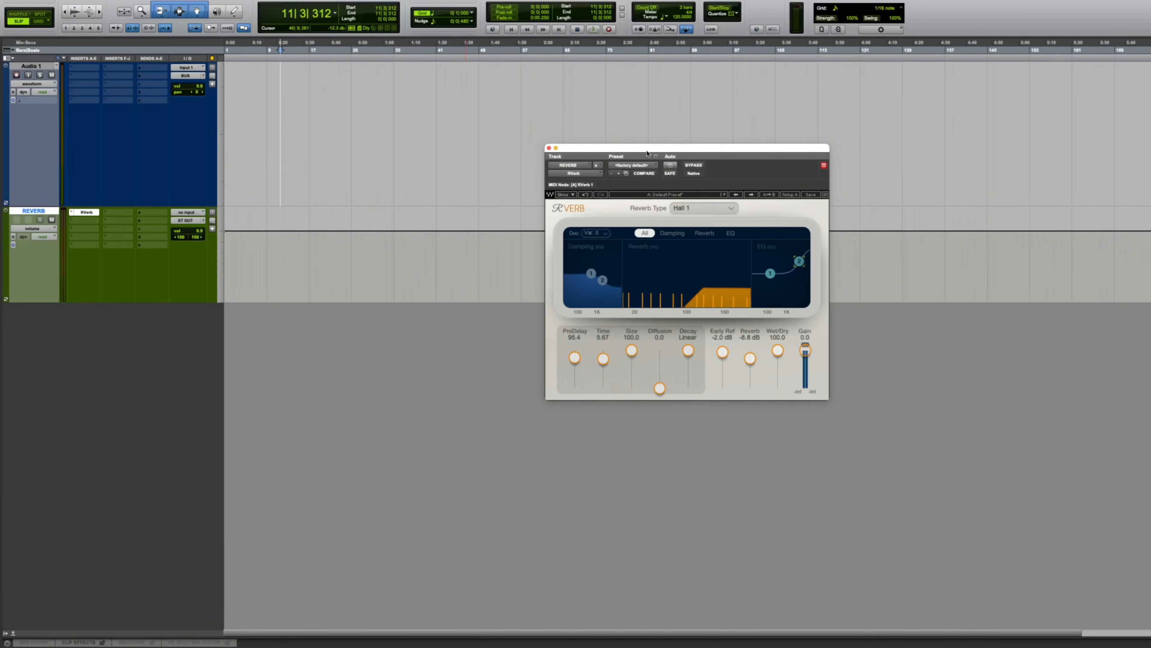
{"action": "left_click_drag", "start_coordinate": [645, 149], "coordinate": [680, 274]}
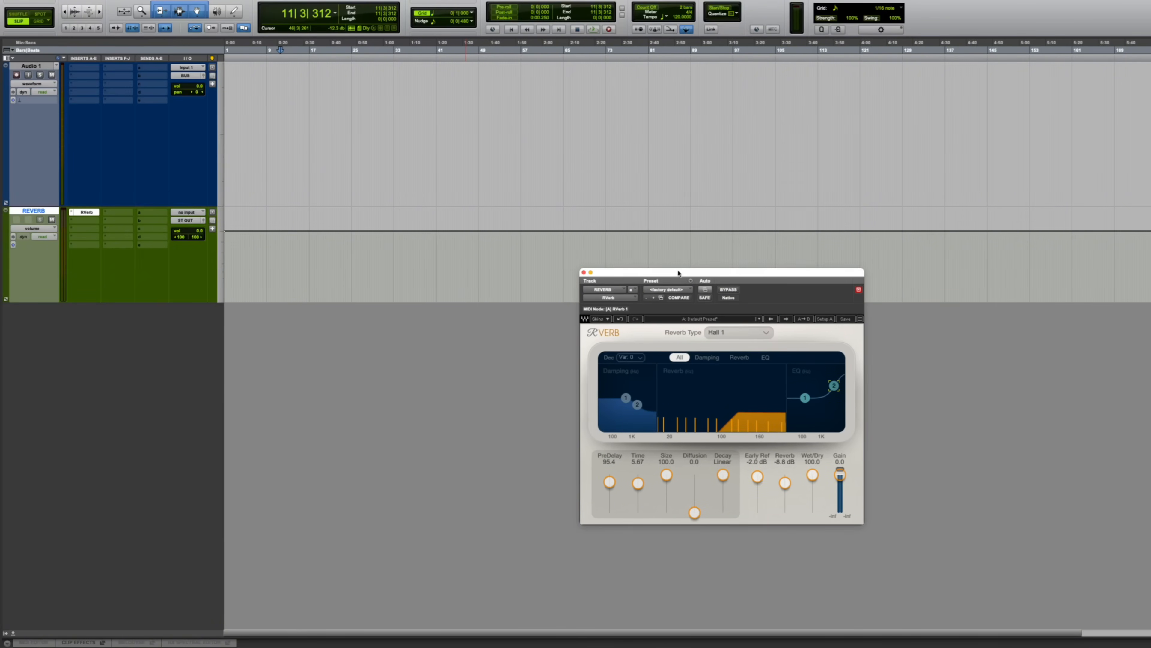
- Slightly enlarge the REVERB track and assign its input to Bus 26 (Stereo)
{"action": "left_click", "coordinate": [190, 213]}
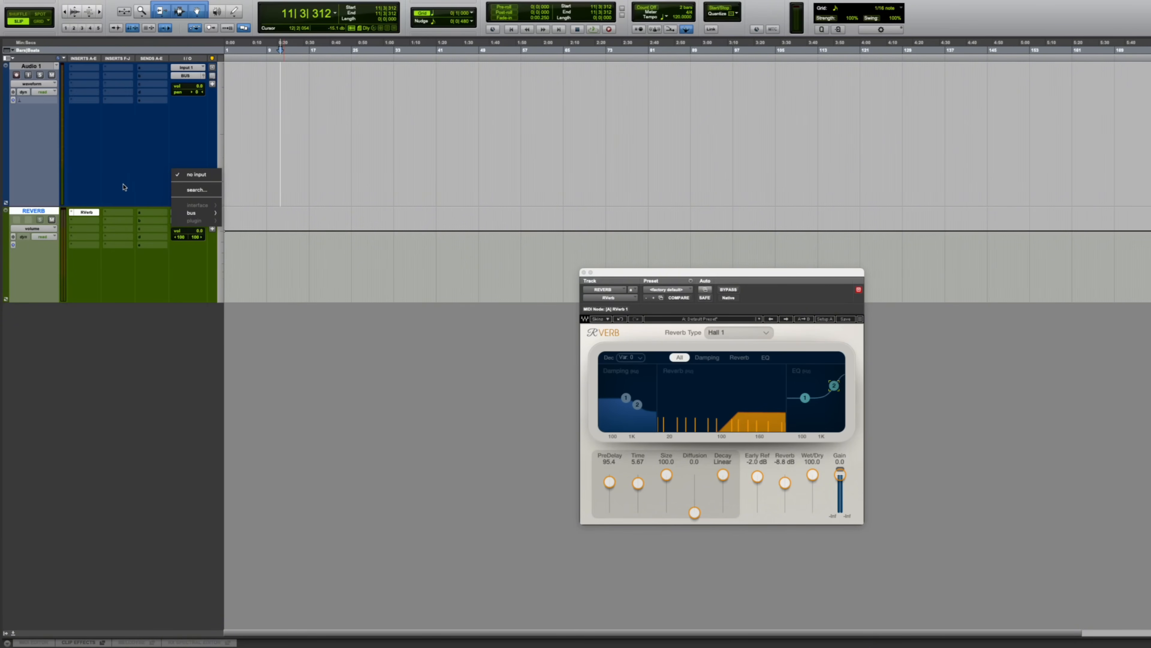
{"action": "left_click", "coordinate": [45, 167]}
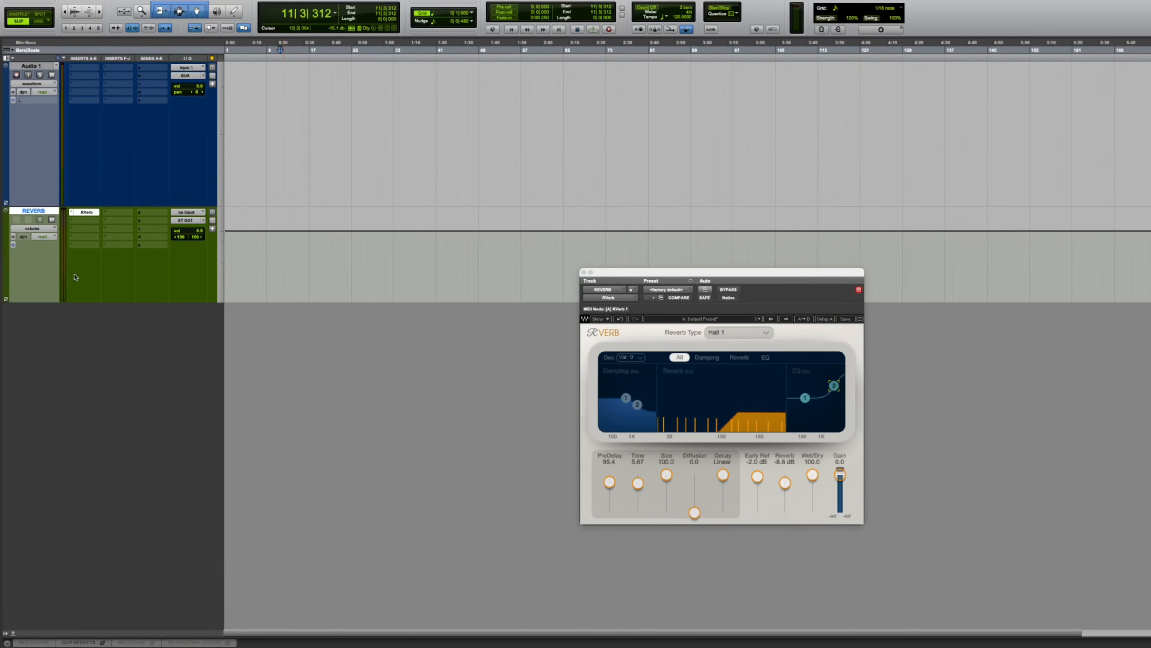
{"action": "mouse_move", "coordinate": [108, 303]}
{"action": "left_mouse_down"}
{"action": "mouse_move", "coordinate": [116, 284]}
{"action": "mouse_move", "coordinate": [116, 312]}
{"action": "left_mouse_up"}
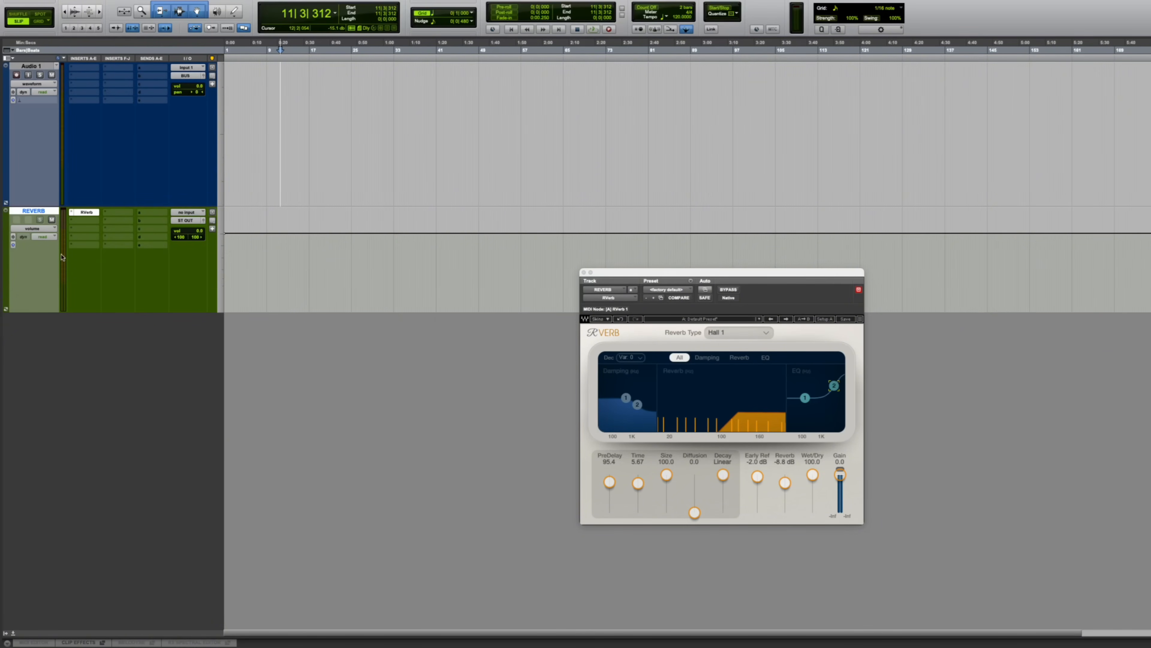
{"action": "left_click", "coordinate": [197, 214]}
{"action": "mouse_move", "coordinate": [197, 213]}
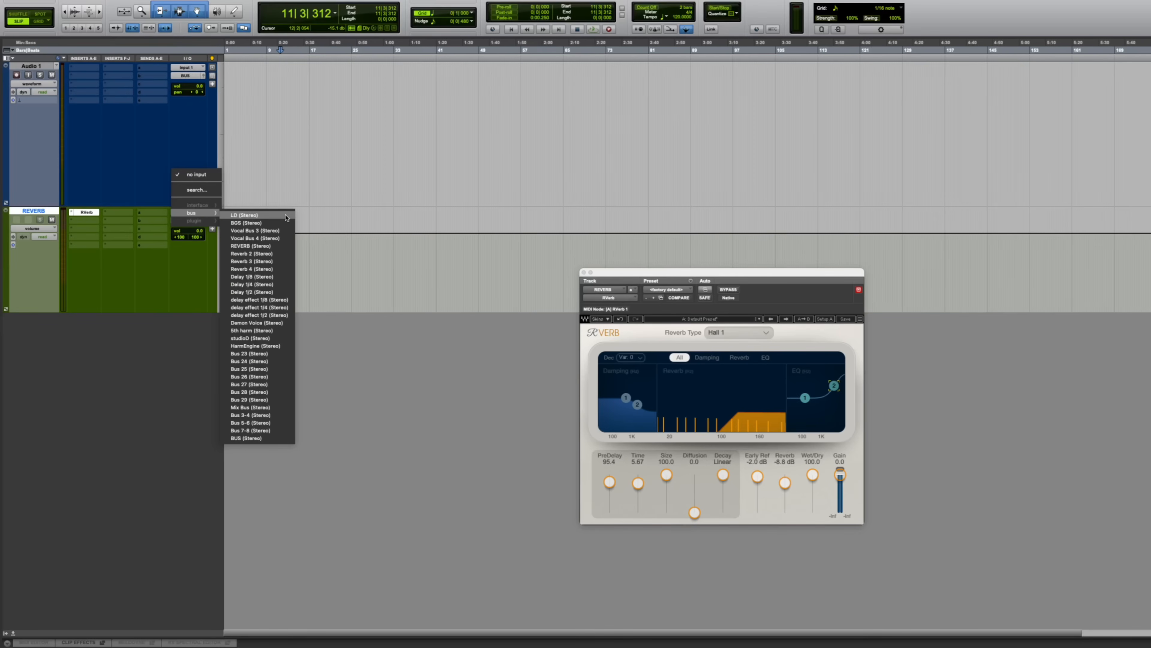
{"action": "left_click", "coordinate": [265, 377]}
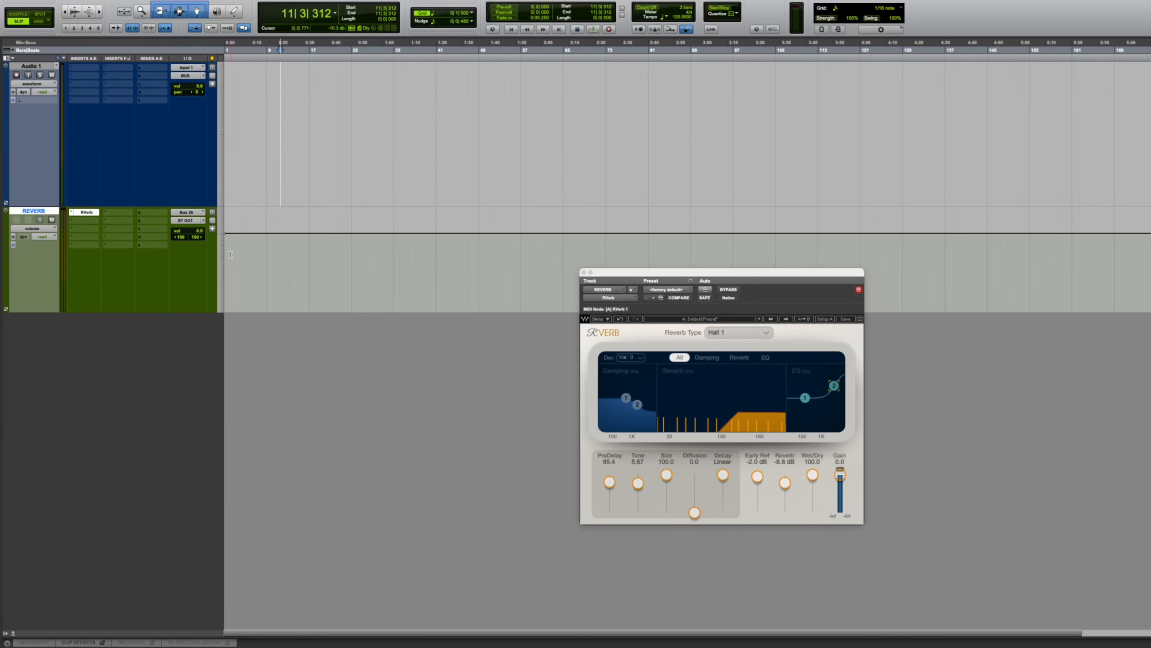
{"action": "right_click", "coordinate": [188, 213]}
{"action": "left_click", "coordinate": [299, 346]}
- Set Audio 1's output to ST OUT (Stereo) and enlarge the track's height
{"action": "left_click", "coordinate": [187, 75]}
{"action": "left_click", "coordinate": [272, 79]}
{"action": "left_click_drag", "start_coordinate": [158, 206], "coordinate": [178, 329]}
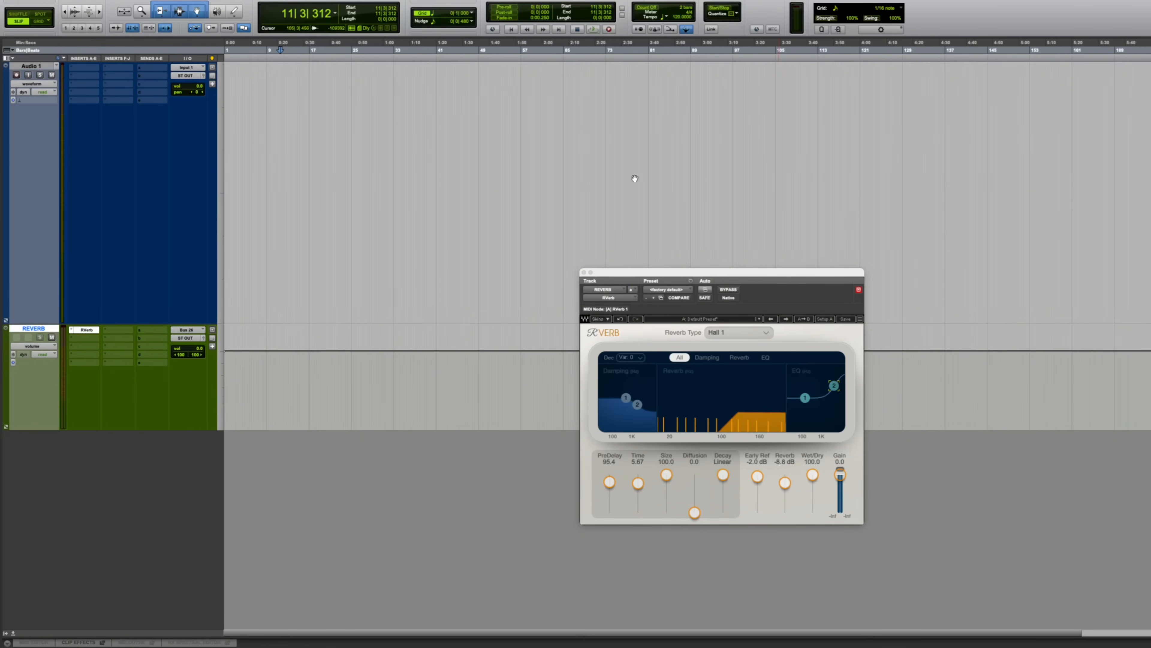
- Group the time range from about bar 10 to bar 123 on the Audio 1 track into a clip group
{"action": "left_click_drag", "start_coordinate": [277, 150], "coordinate": [871, 136]}
{"action": "right_click", "coordinate": [485, 138]}
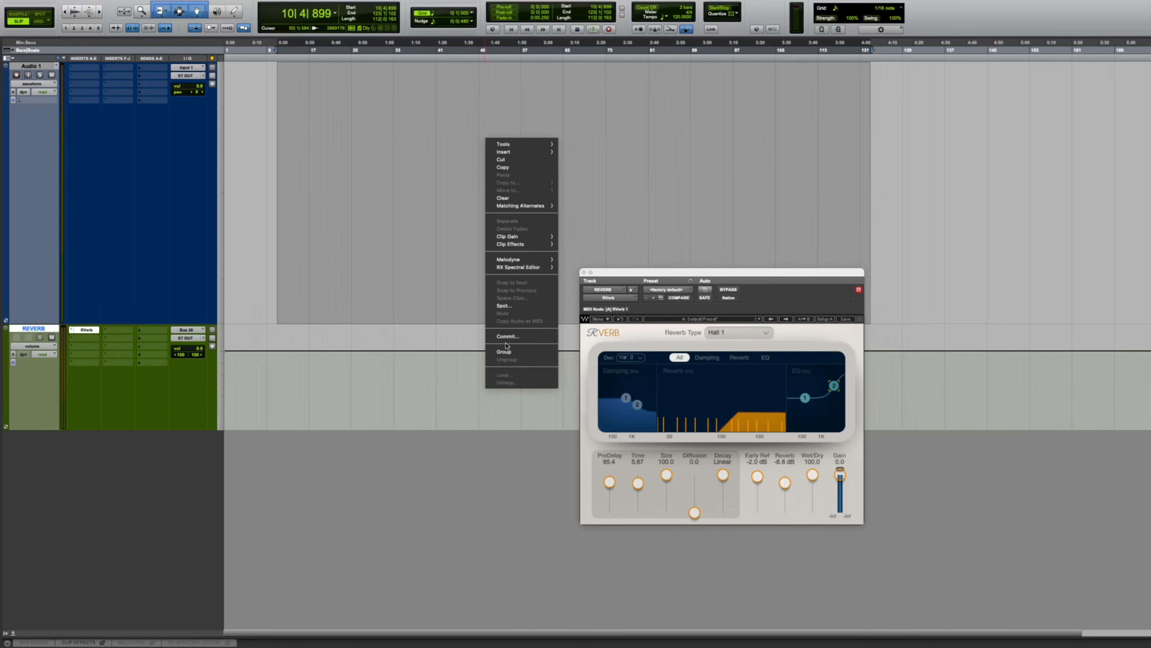
{"action": "left_click", "coordinate": [504, 351]}
{"action": "left_click", "coordinate": [1007, 144]}
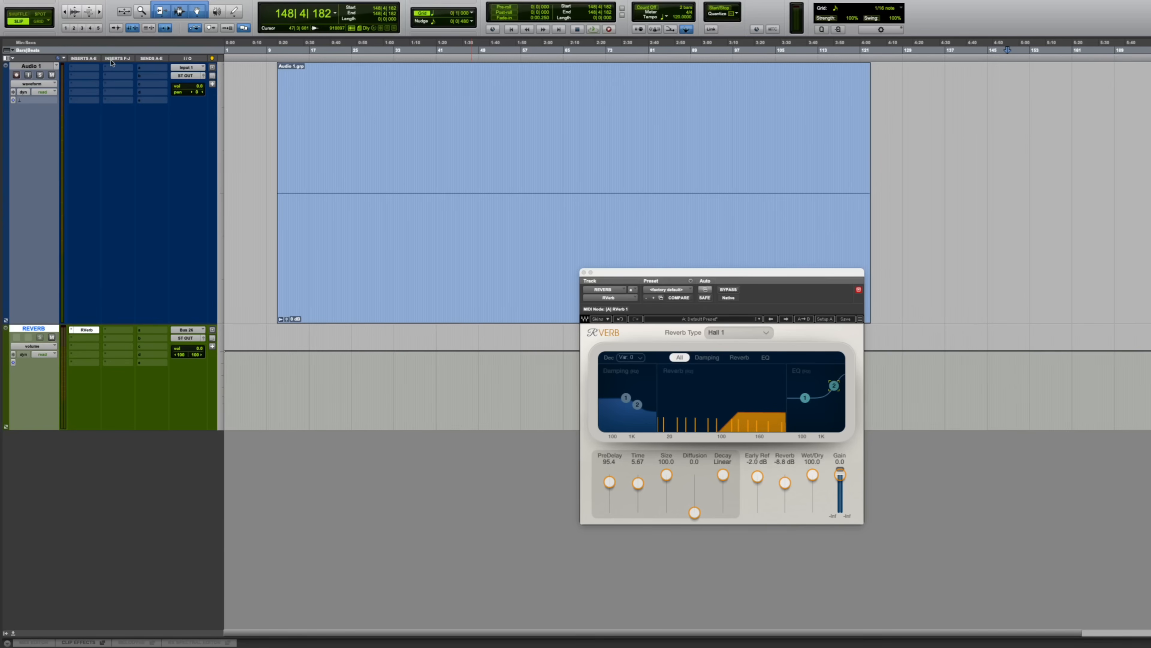
- Show the Sends F-J column in the Edit window
{"action": "left_click", "coordinate": [10, 58]}
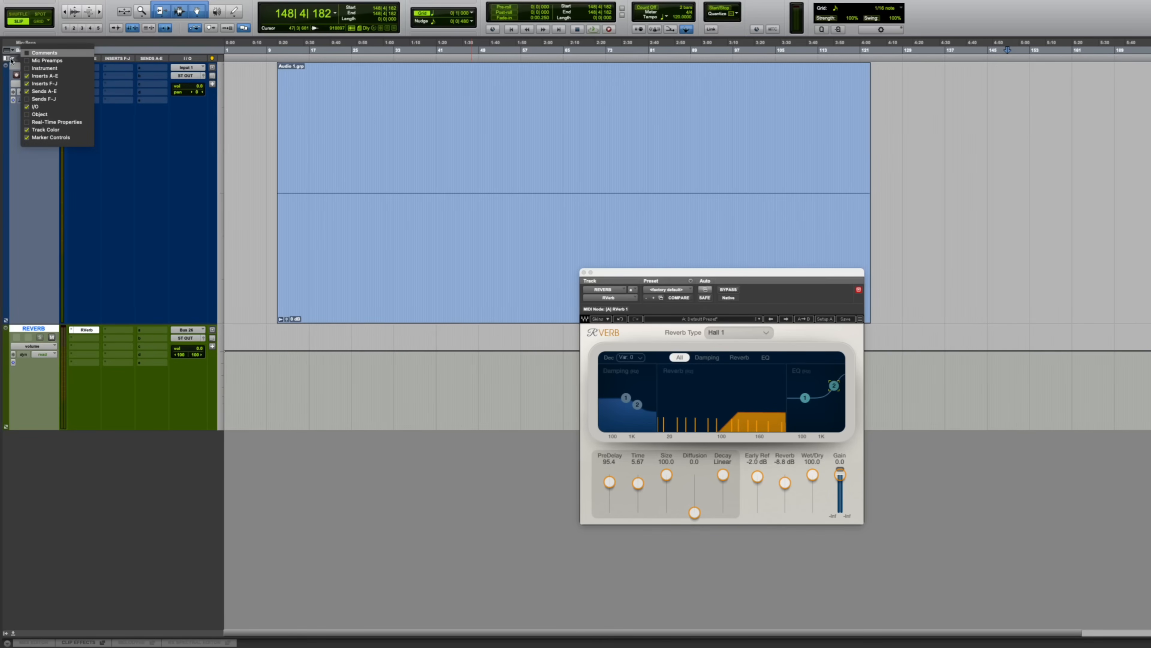
{"action": "left_click", "coordinate": [44, 98]}
{"action": "left_click", "coordinate": [193, 179]}
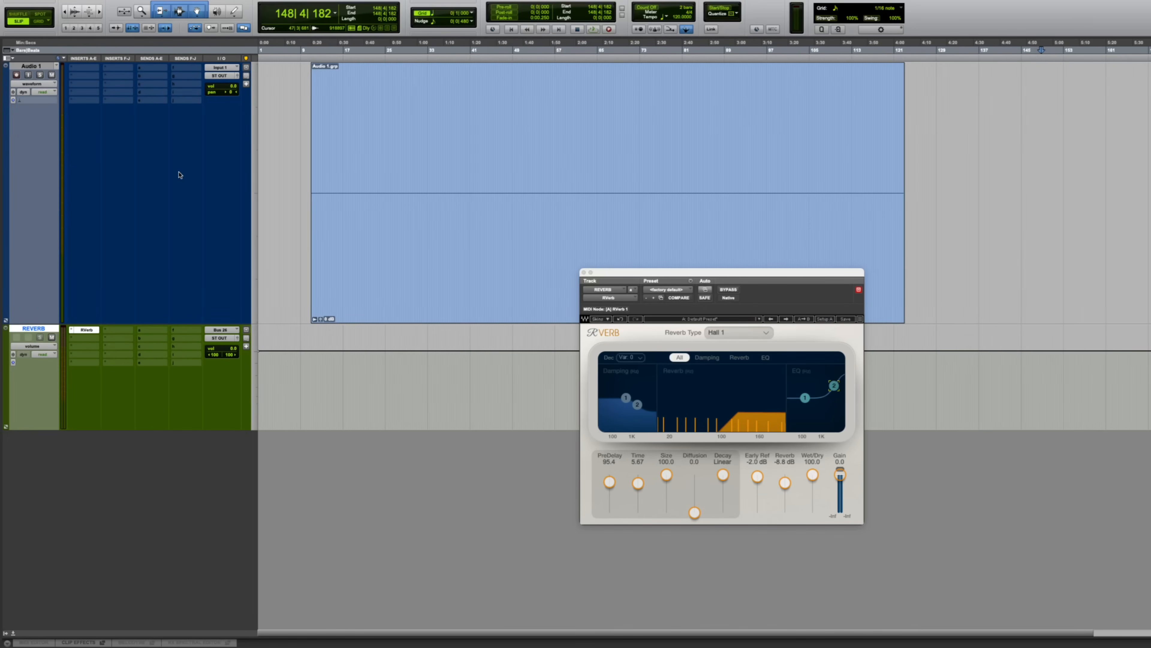
- Assign Audio 1's first send to Bus 26 (Stereo), reposition its send window, and raise the send level to about -8.1 dB
{"action": "left_click", "coordinate": [149, 68]}
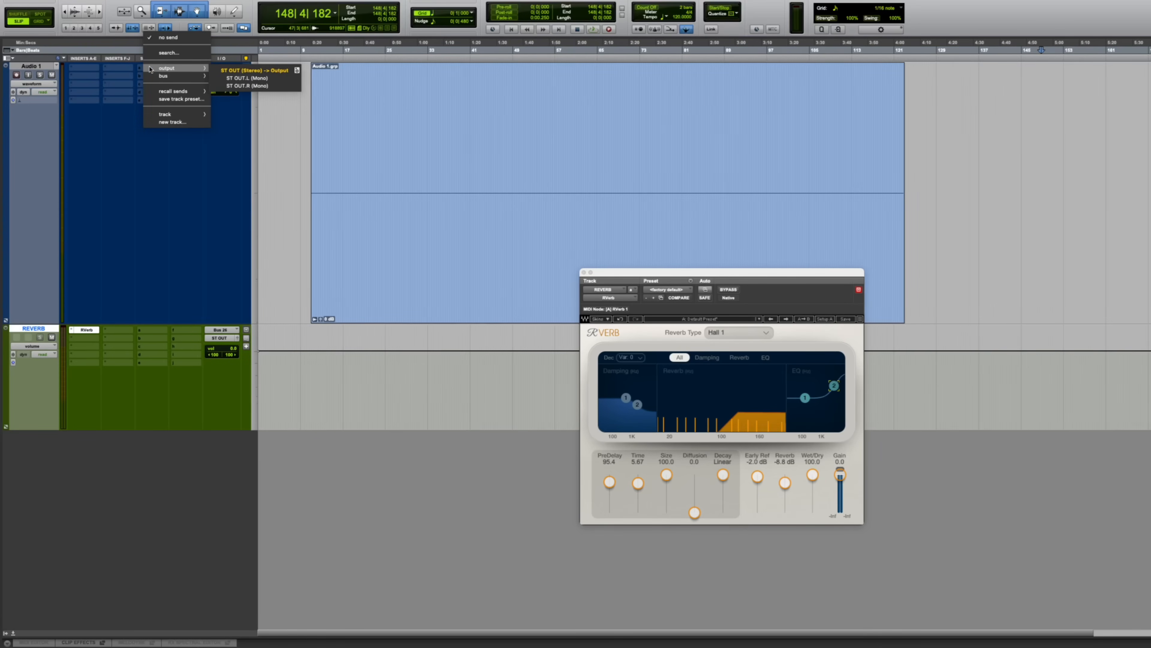
{"action": "mouse_move", "coordinate": [157, 78]}
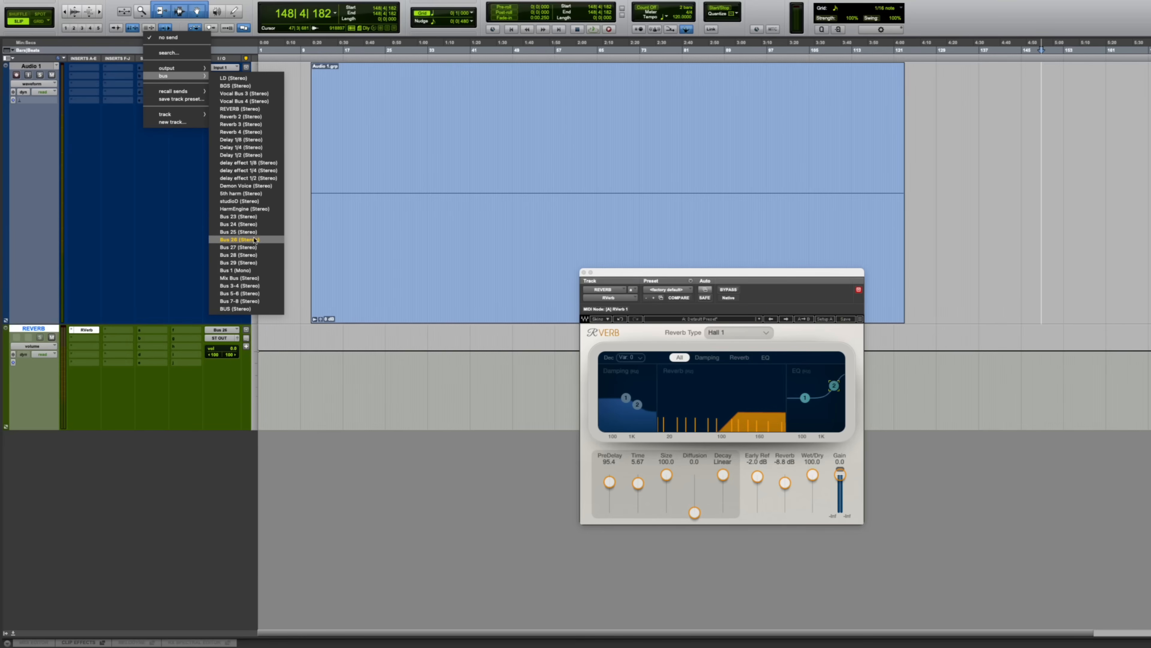
{"action": "left_click", "coordinate": [240, 243]}
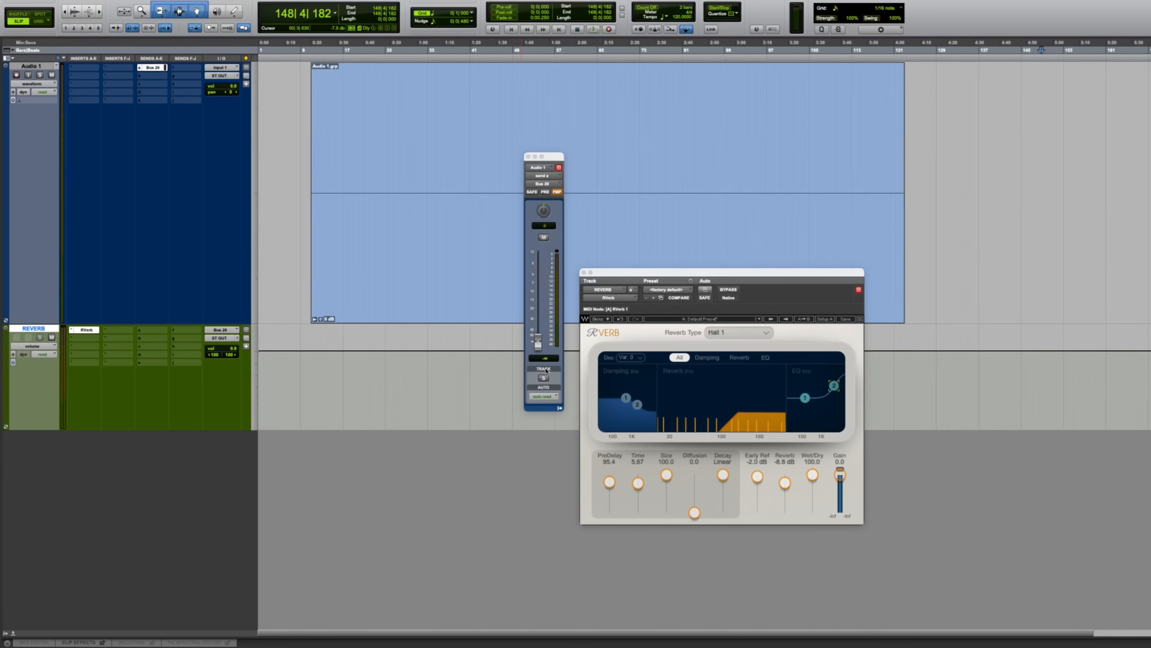
{"action": "left_click_drag", "start_coordinate": [546, 155], "coordinate": [320, 242]}
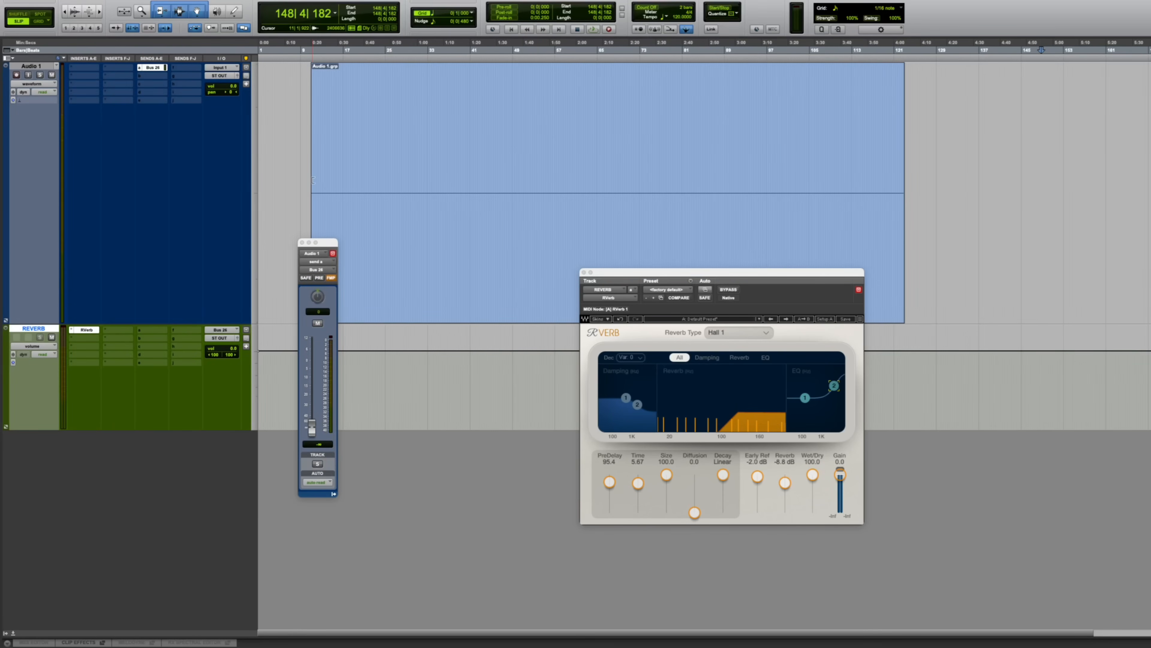
{"action": "left_click_drag", "start_coordinate": [318, 431], "coordinate": [333, 370]}
- Lower Audio 1's send level to about -24.3 dB, and close the RVerb and send windows
{"action": "left_click", "coordinate": [93, 331]}
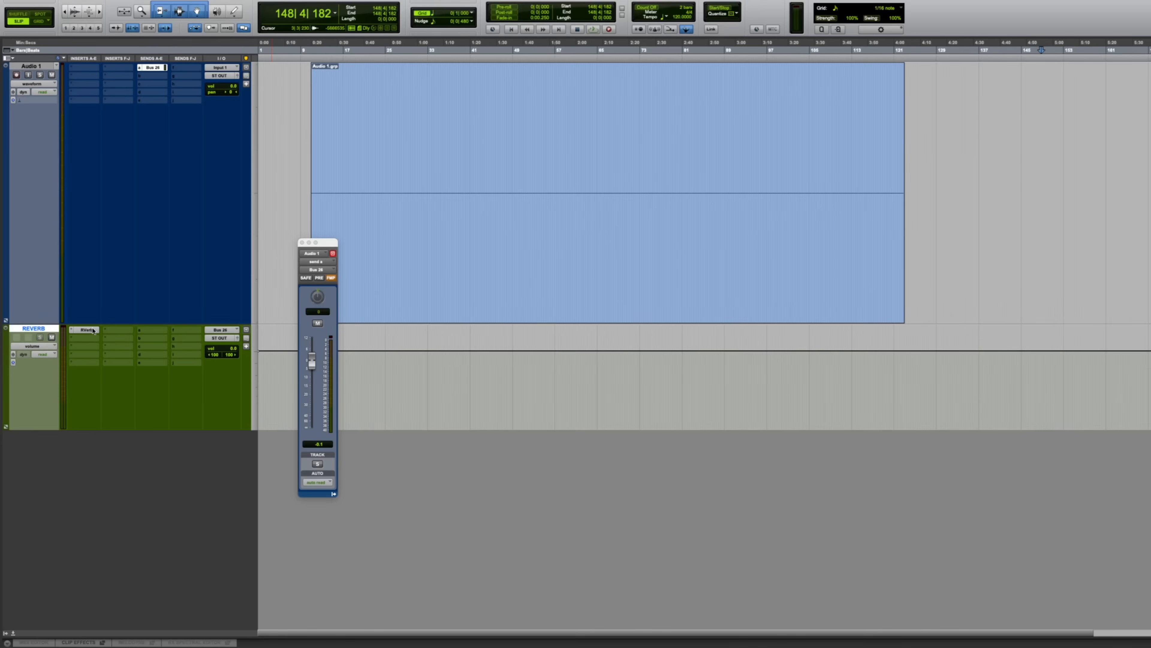
{"action": "left_click", "coordinate": [93, 330]}
{"action": "left_click_drag", "start_coordinate": [310, 357], "coordinate": [329, 397]}
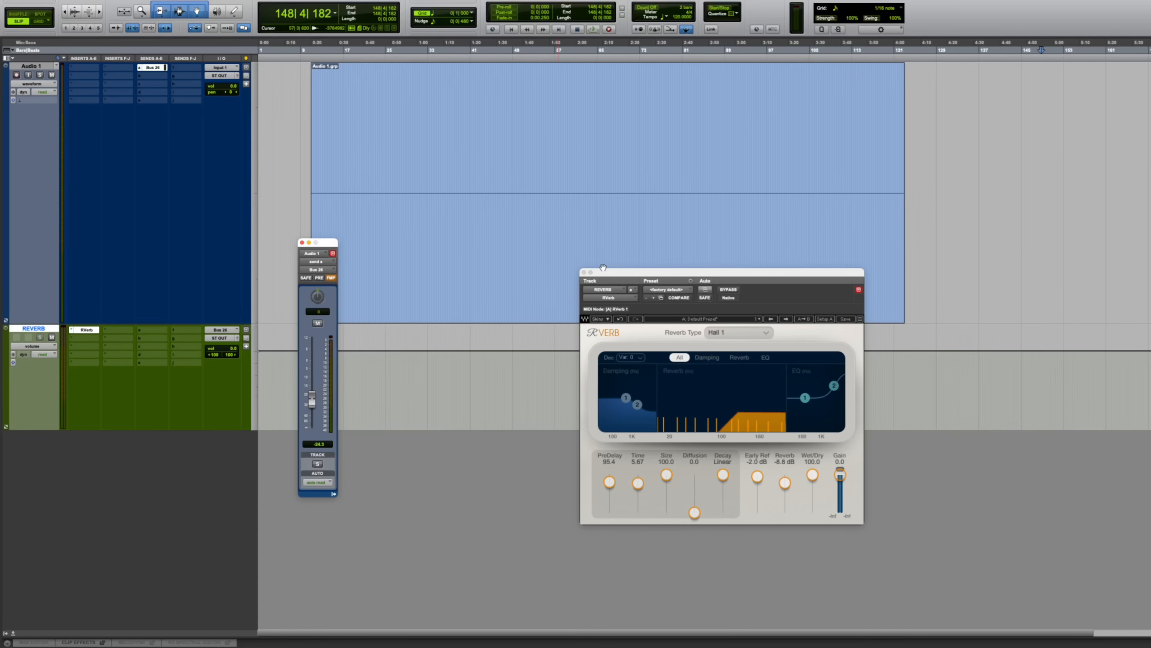
{"action": "left_click", "coordinate": [584, 273]}
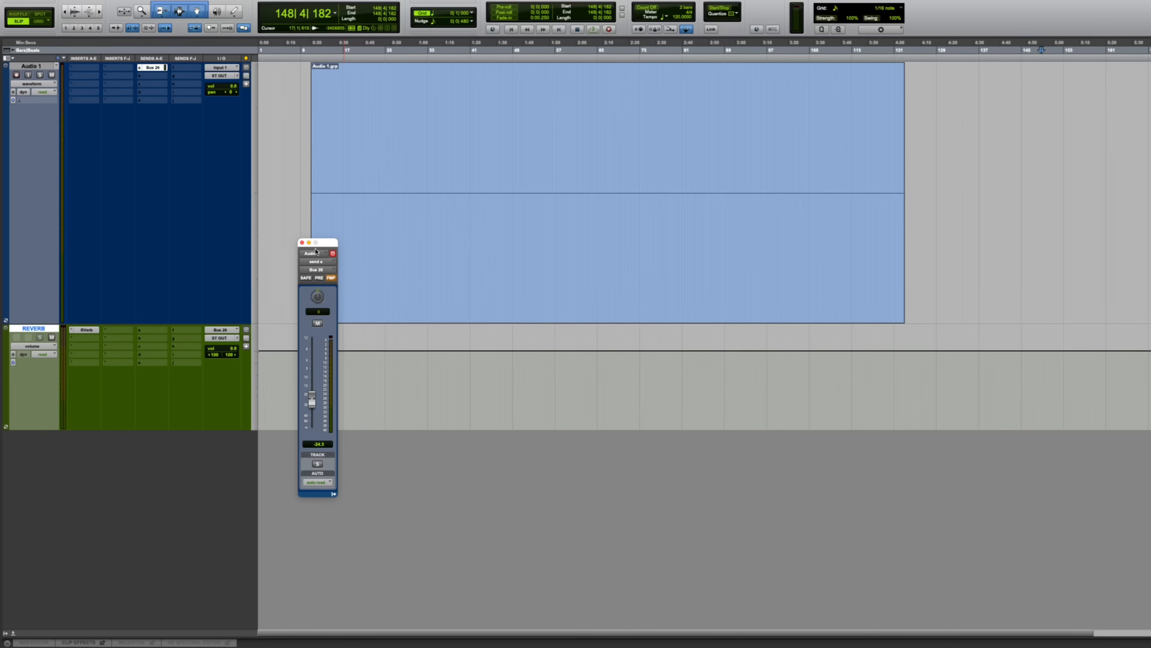
{"action": "left_click", "coordinate": [302, 242]}
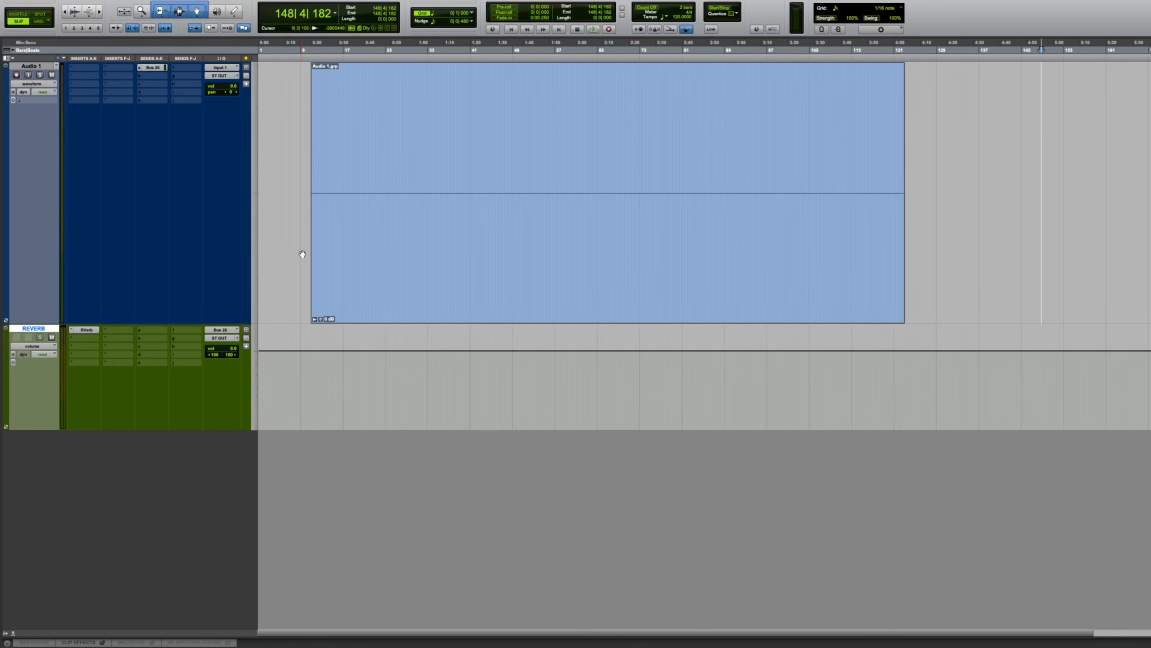
- Delete the REVERB track and reduce the height of the Audio 1 track
{"action": "right_click", "coordinate": [43, 331]}
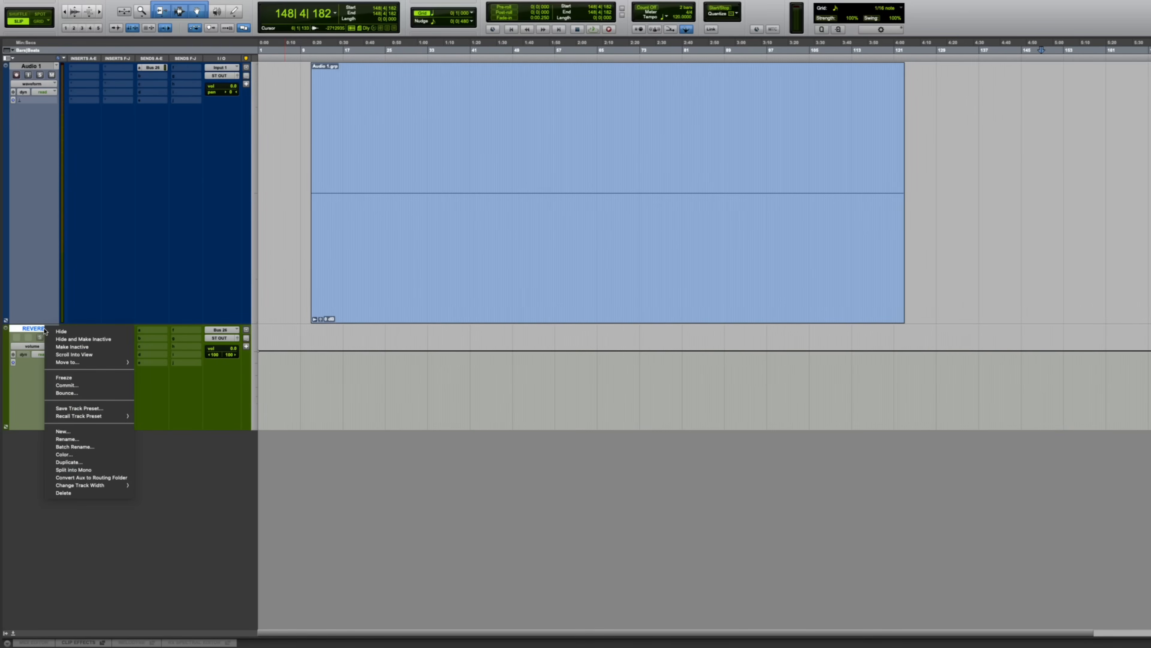
{"action": "left_click", "coordinate": [79, 493]}
{"action": "left_click_drag", "start_coordinate": [212, 322], "coordinate": [247, 187]}
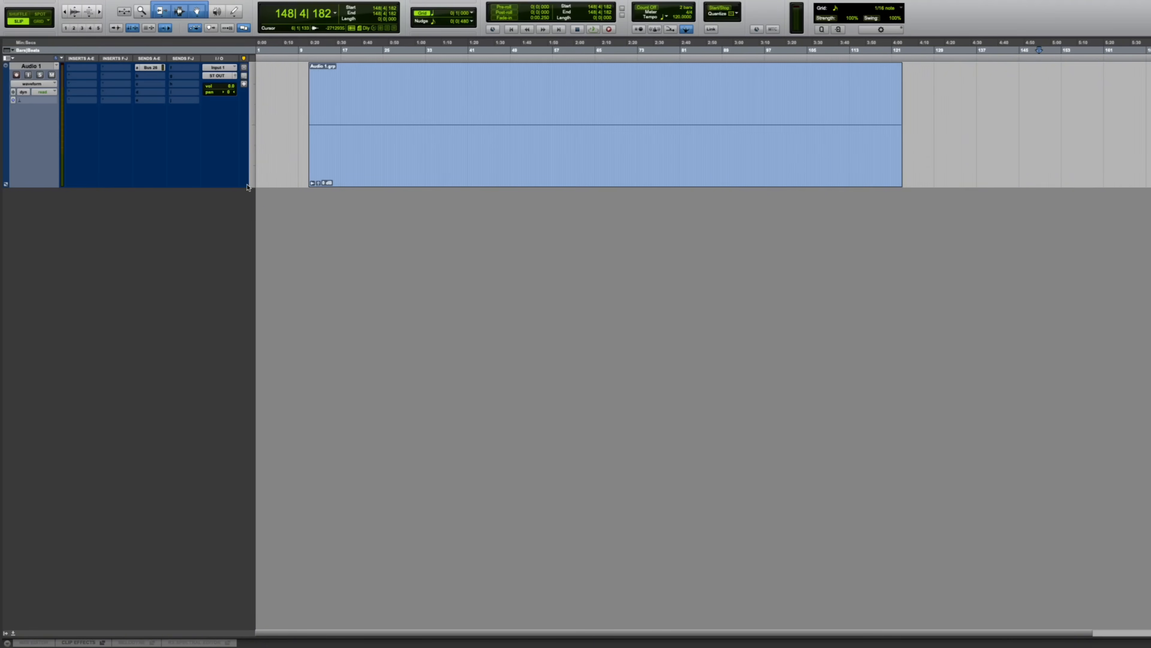
{"action": "double_click", "coordinate": [30, 66]}
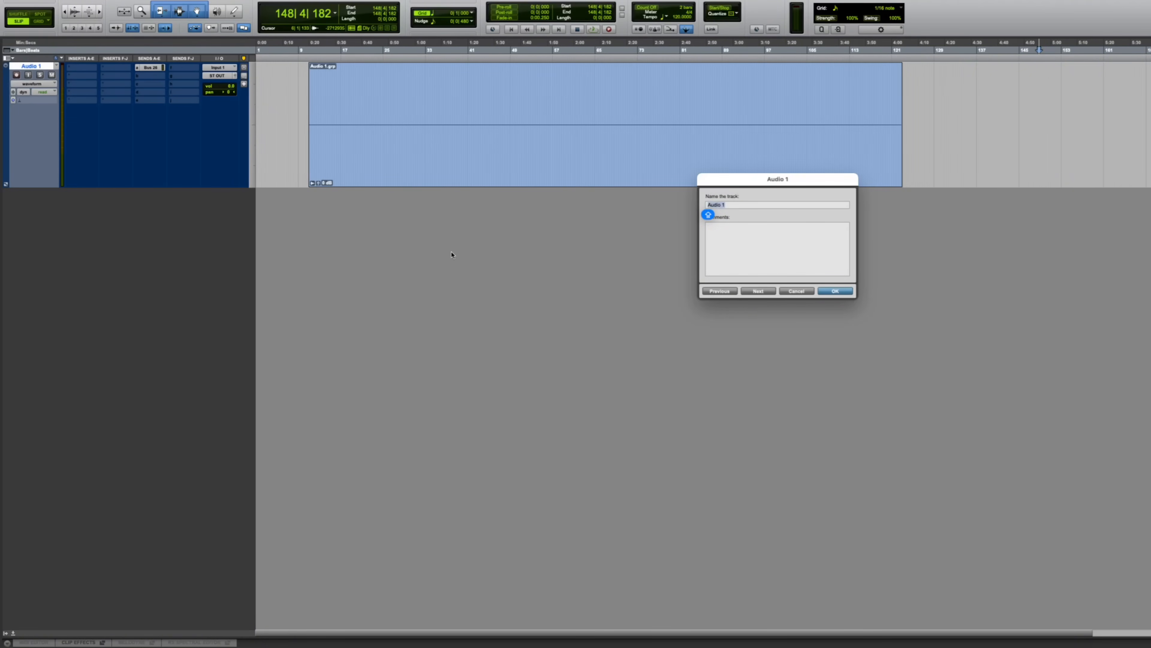
{"action": "type", "text": "BEA"}
{"action": "left_click", "coordinate": [797, 290]}
- Delete the Audio 1 track together with its active clips
{"action": "right_click", "coordinate": [41, 68]}
{"action": "left_click", "coordinate": [37, 68]}
{"action": "right_click", "coordinate": [37, 67]}
{"action": "left_click", "coordinate": [69, 246]}
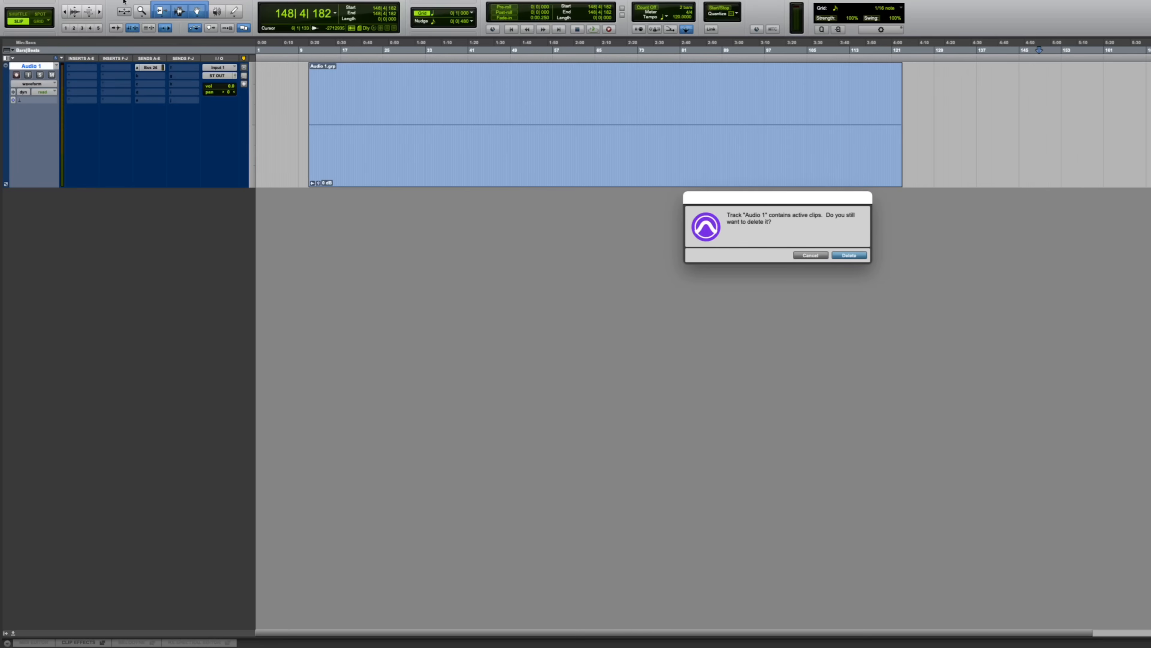
{"action": "left_click", "coordinate": [860, 258]}
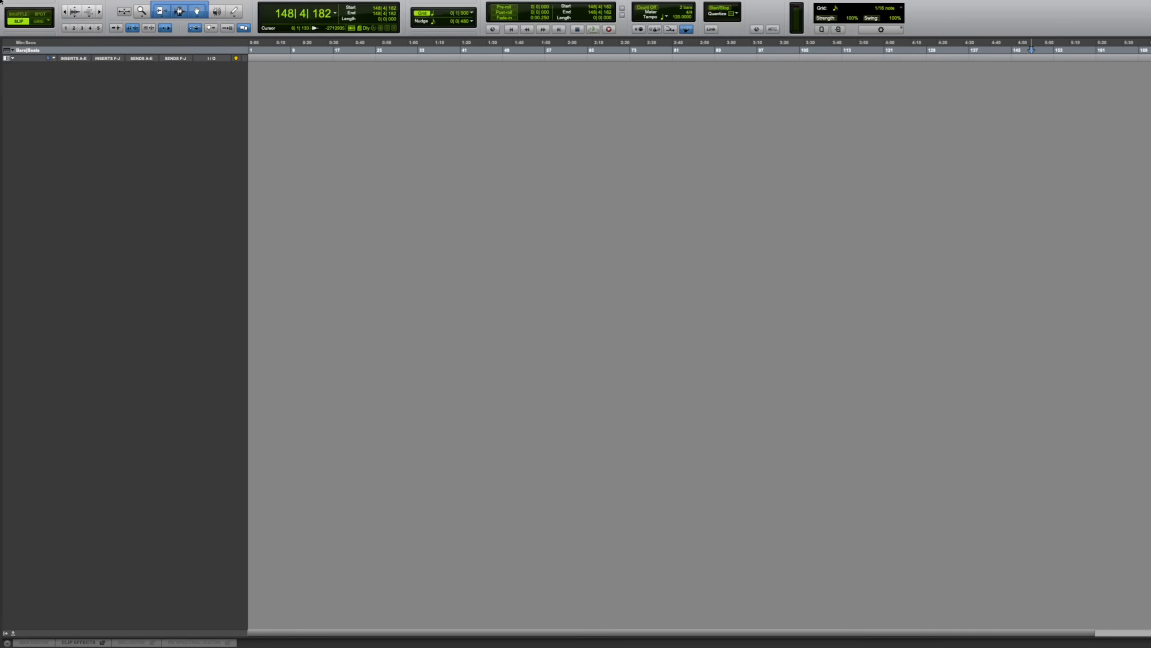
- Create a new stereo audio track named BEAT and enlarge its height
{"action": "left_click", "coordinate": [132, 5]}
{"action": "left_click", "coordinate": [134, 16]}
{"action": "left_click", "coordinate": [681, 222]}
{"action": "left_click", "coordinate": [670, 234]}
{"action": "double_click", "coordinate": [857, 222]}
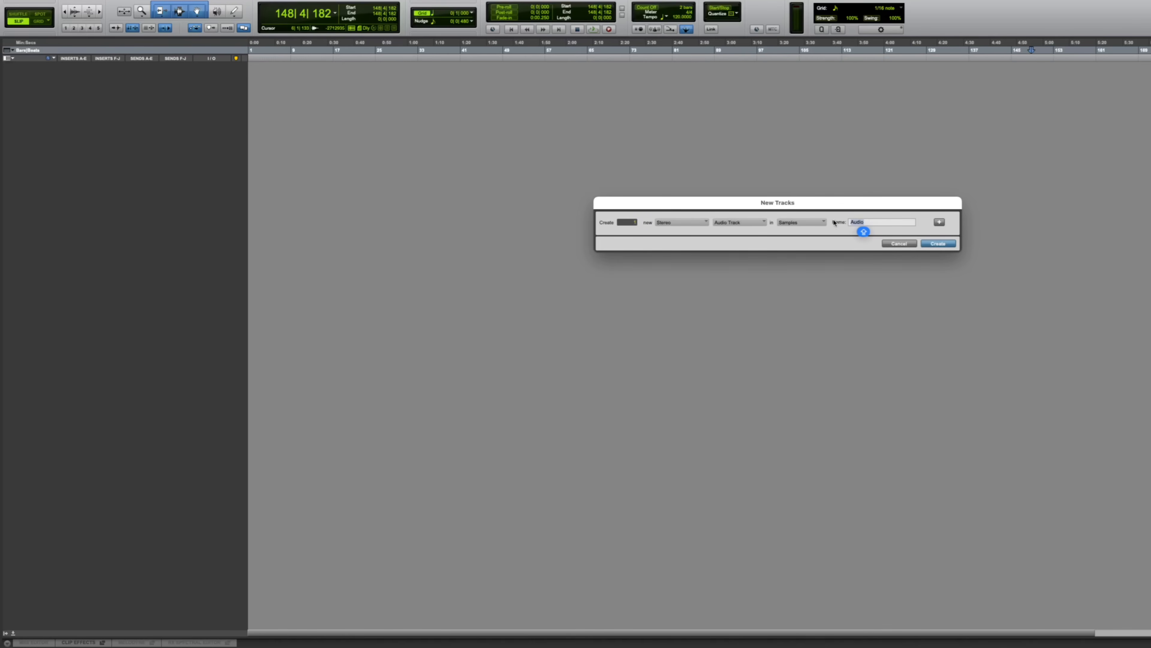
{"action": "type", "text": "BEAT"}
{"action": "key", "text": "Return"}
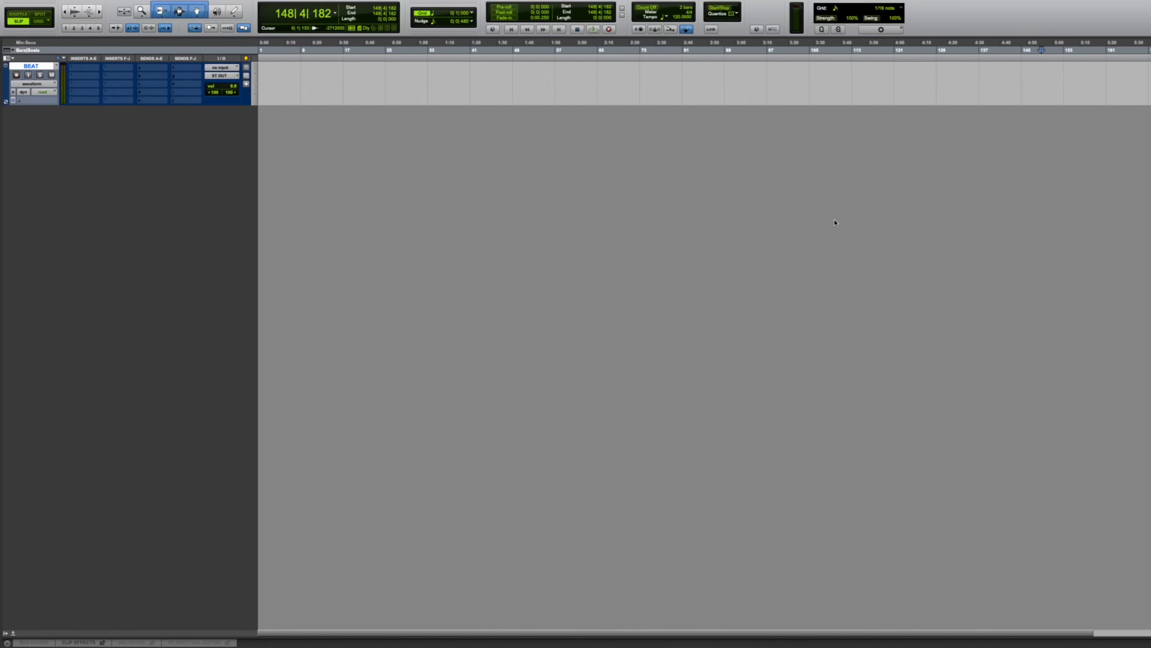
{"action": "left_click_drag", "start_coordinate": [201, 104], "coordinate": [203, 176]}
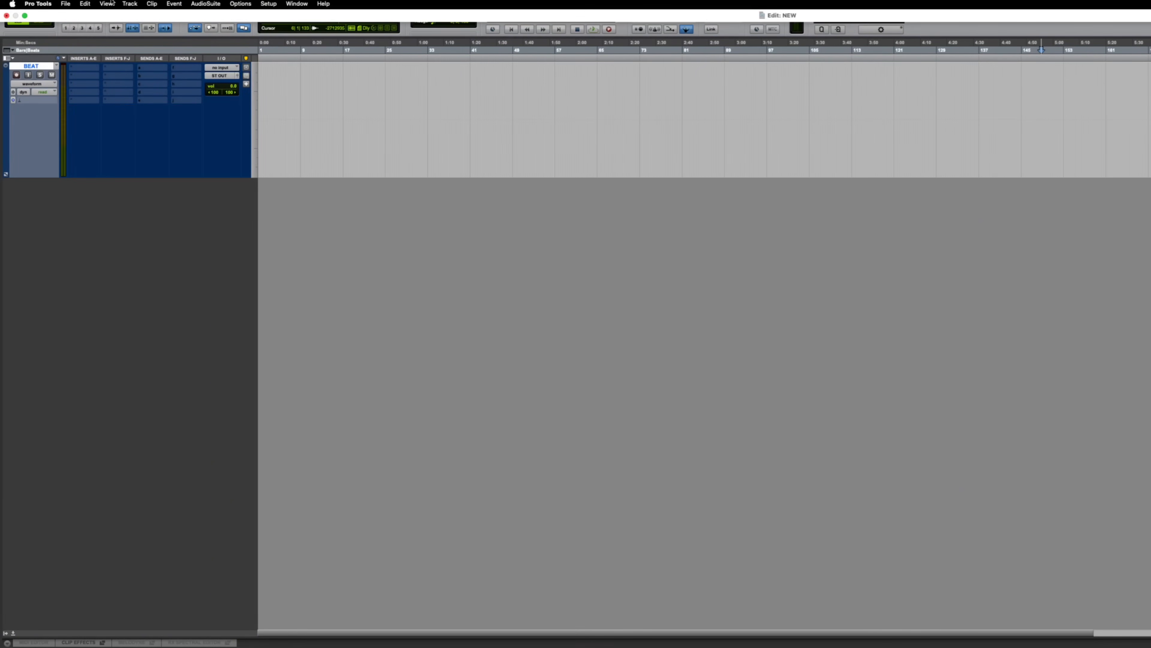
- Create five new mono audio tracks and color them light blue
{"action": "left_click", "coordinate": [129, 4]}
{"action": "left_click", "coordinate": [140, 14]}
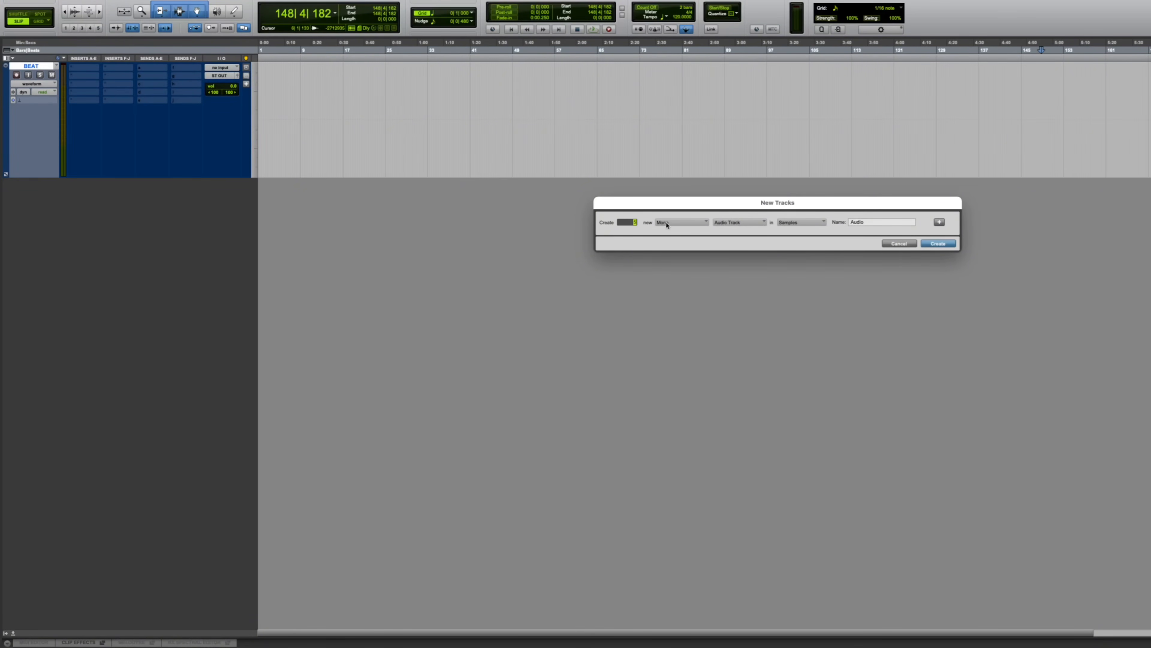
{"action": "left_click", "coordinate": [933, 244]}
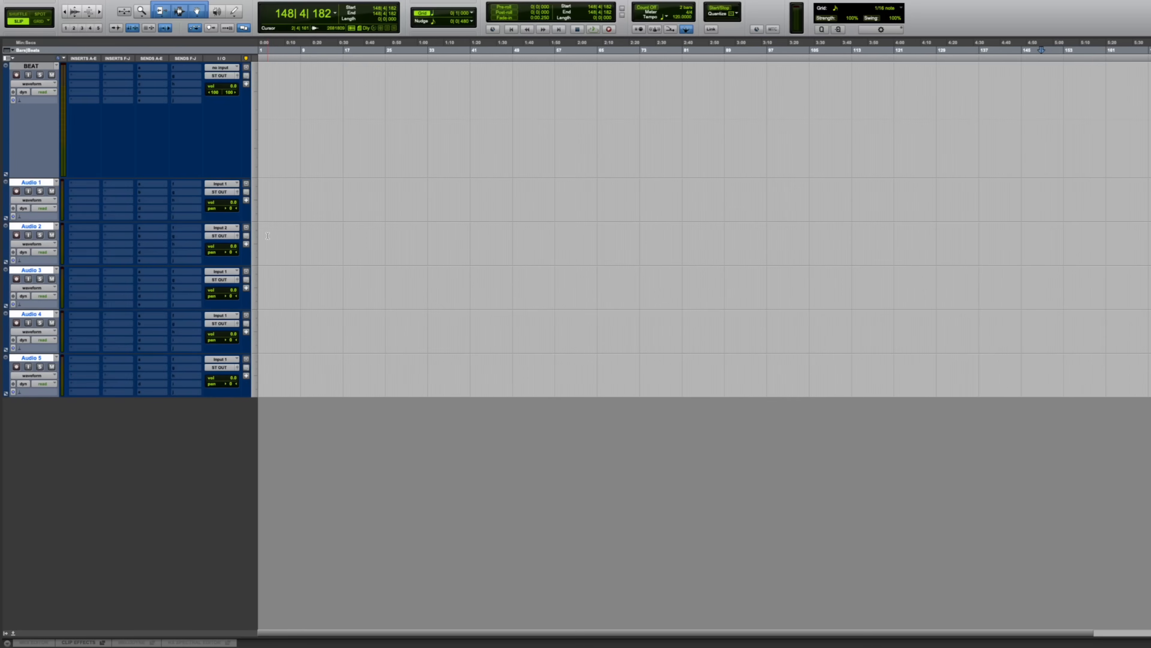
{"action": "double_click", "coordinate": [7, 211]}
{"action": "left_click", "coordinate": [268, 207]}
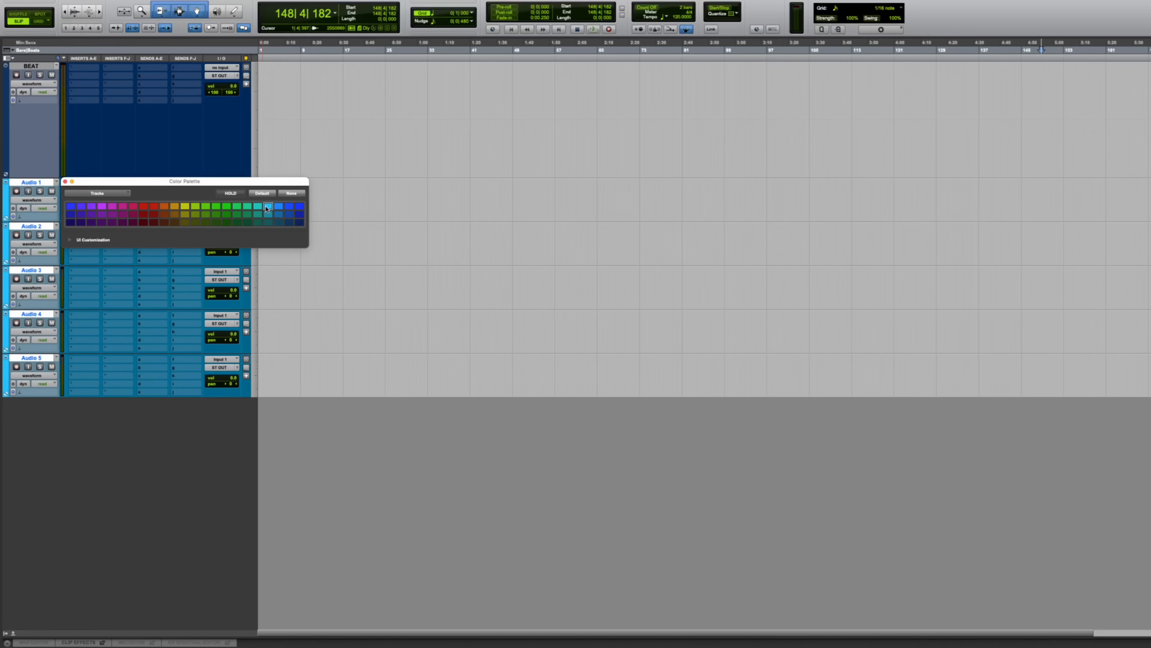
{"action": "left_click", "coordinate": [65, 181]}
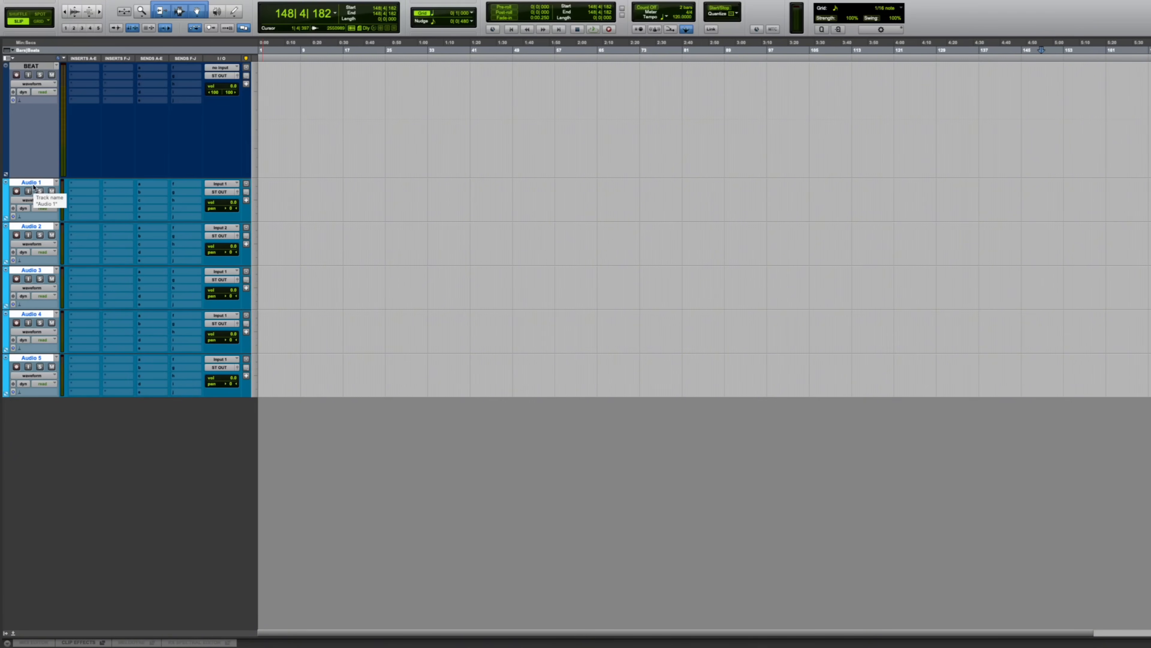
{"action": "left_click", "coordinate": [220, 191]}
{"action": "mouse_move", "coordinate": [229, 201]}
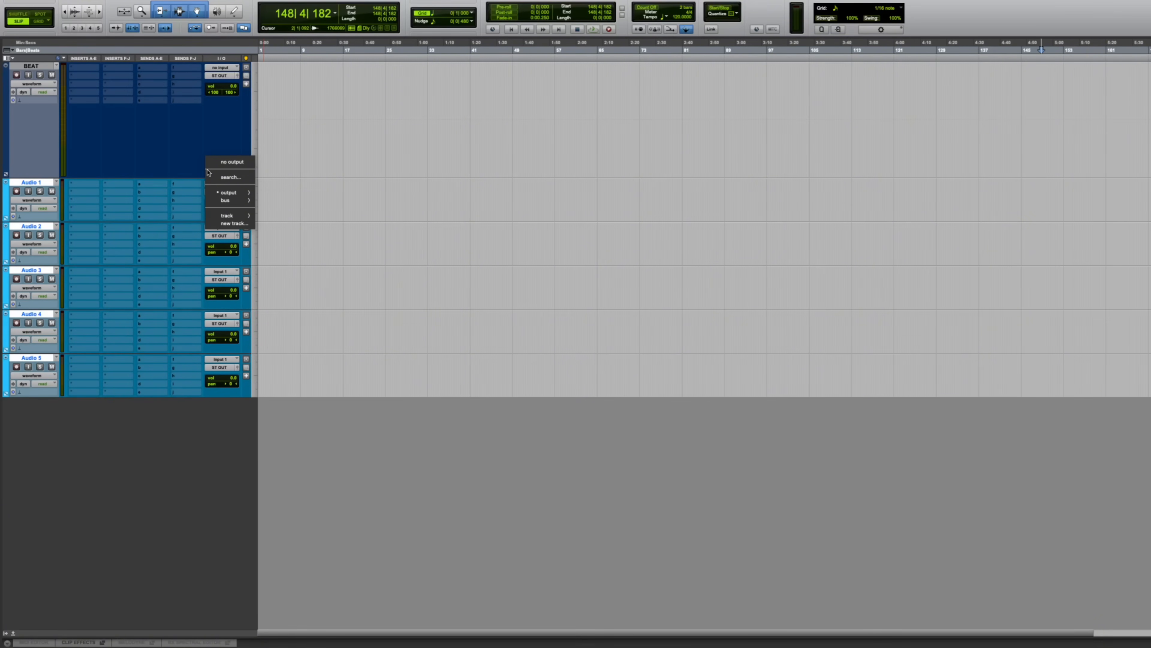
{"action": "left_click", "coordinate": [34, 187]}
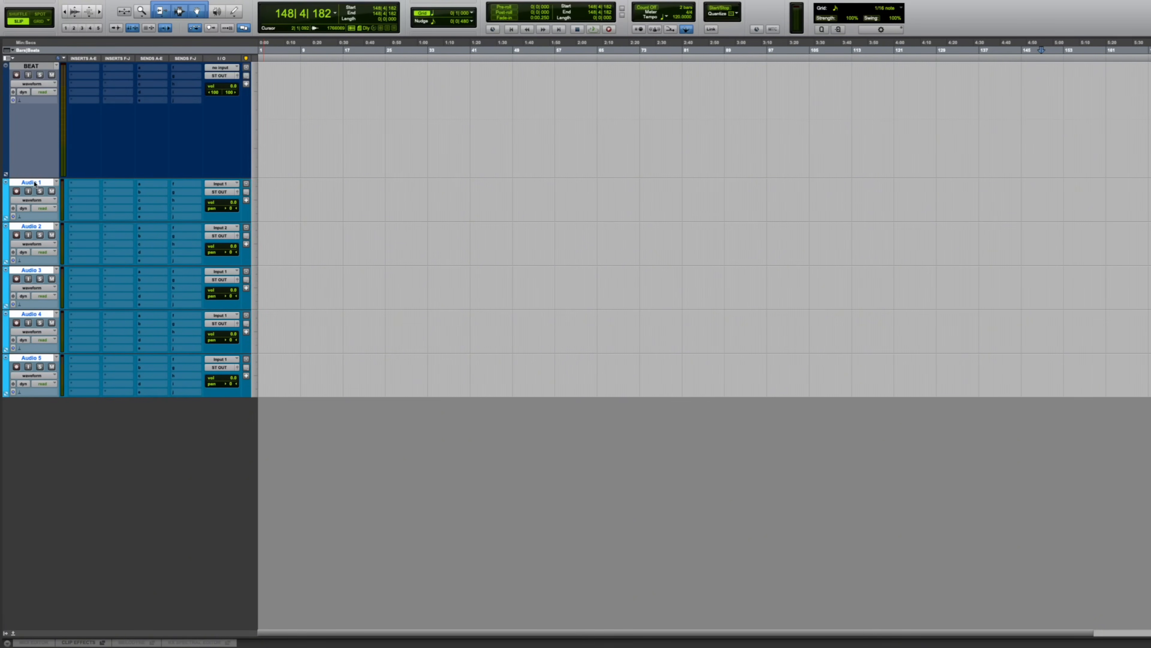
- Route the outputs of Audio 1 through Audio 5 to a new stereo aux input track named vocal bus, and move it below Audio 5
{"action": "left_click", "coordinate": [36, 67]}
{"action": "left_click", "coordinate": [39, 183]}
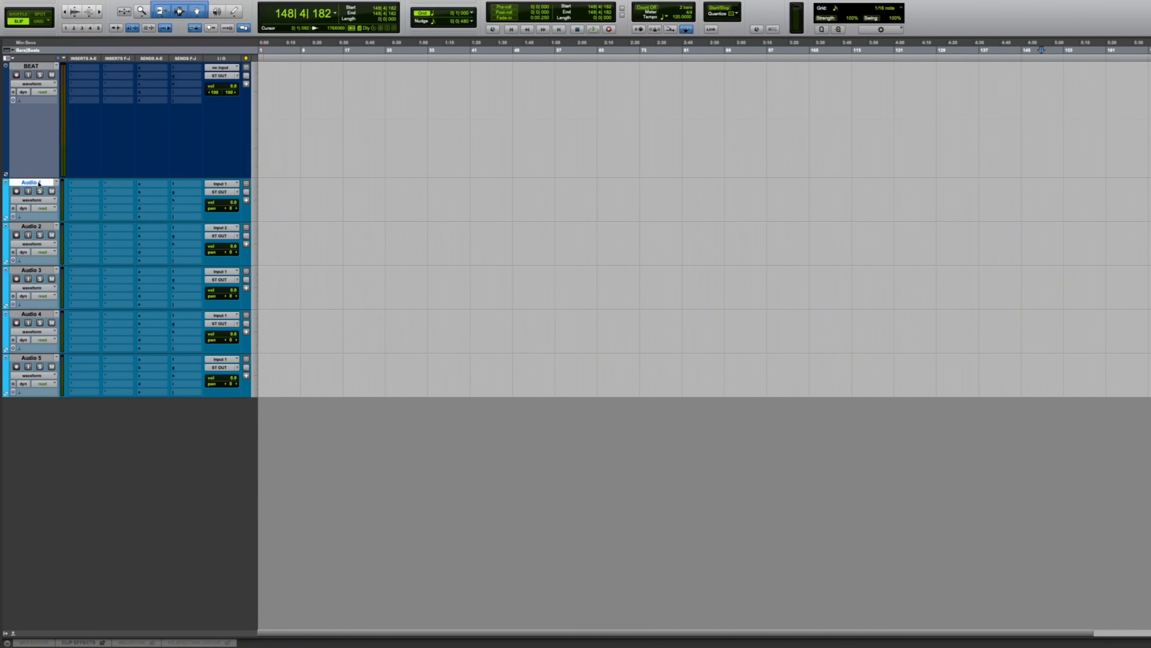
{"action": "left_click", "coordinate": [38, 360], "text": "shift"}
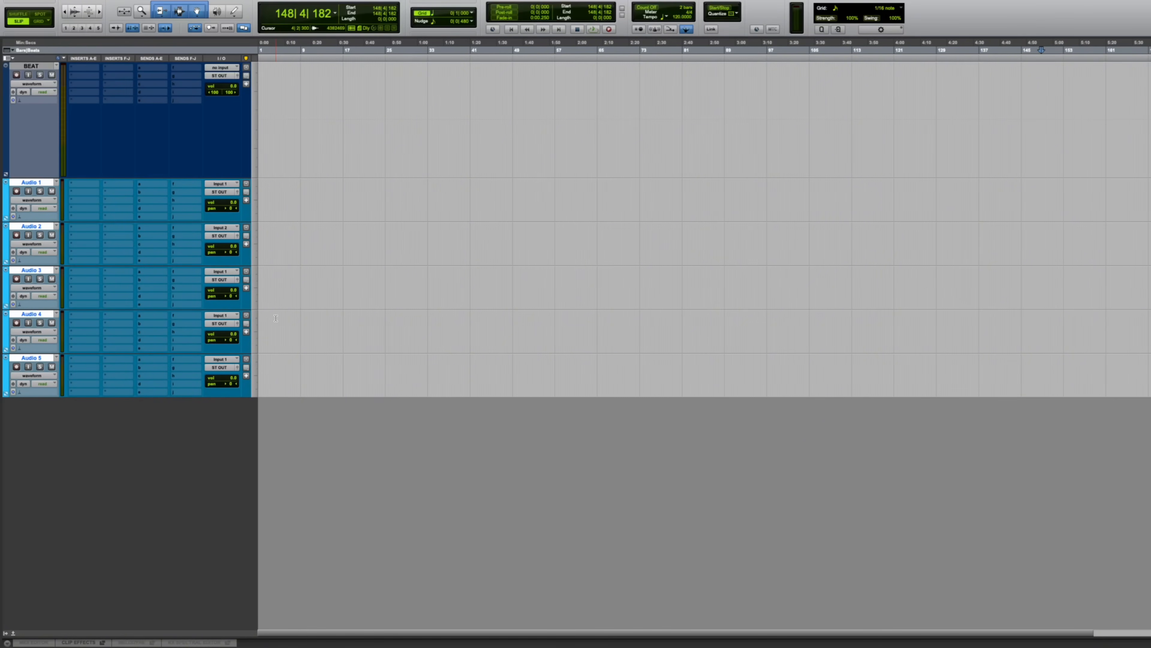
{"action": "left_click", "coordinate": [219, 237]}
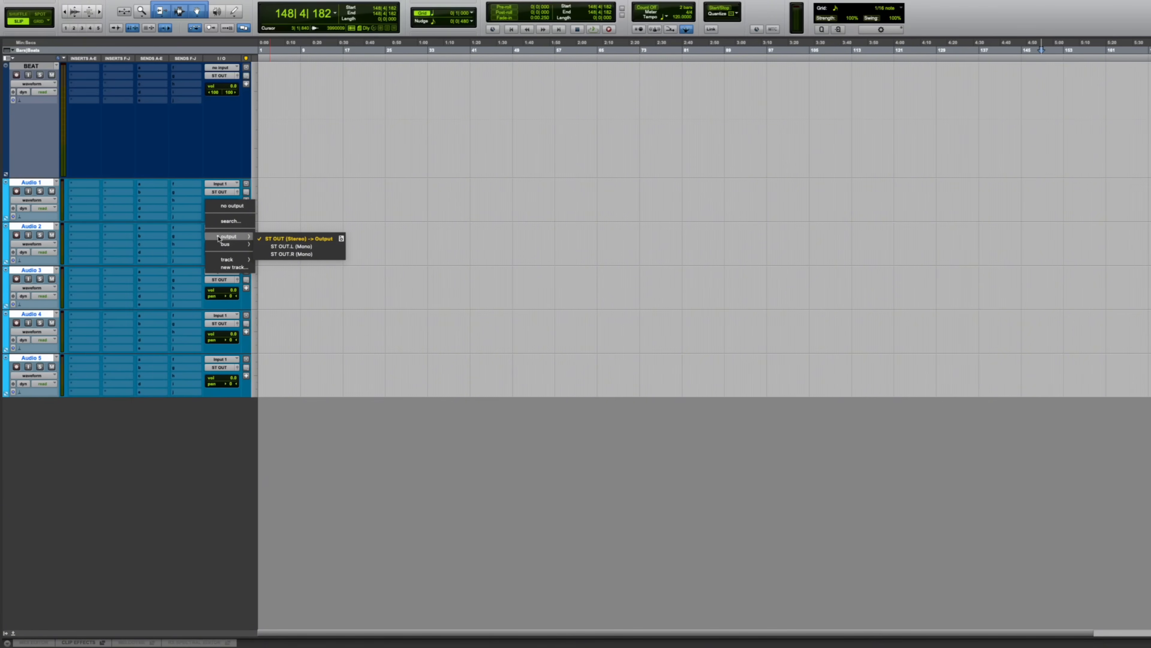
{"action": "left_click", "coordinate": [233, 267]}
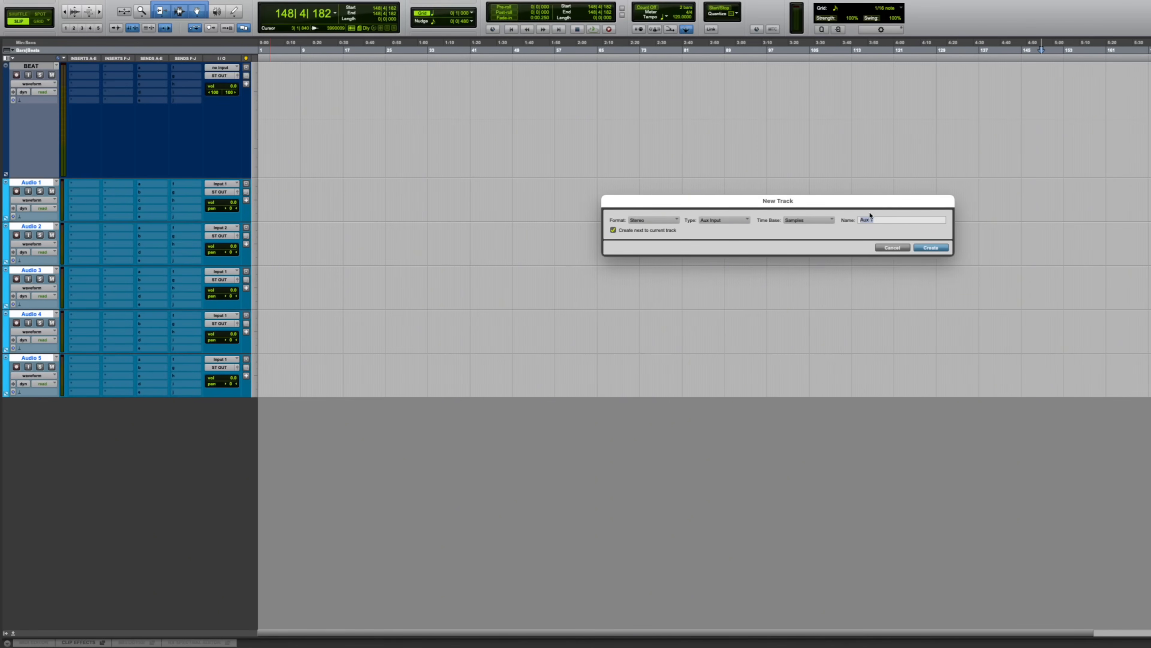
{"action": "type", "text": "vocal bus"}
{"action": "left_click", "coordinate": [932, 248]}
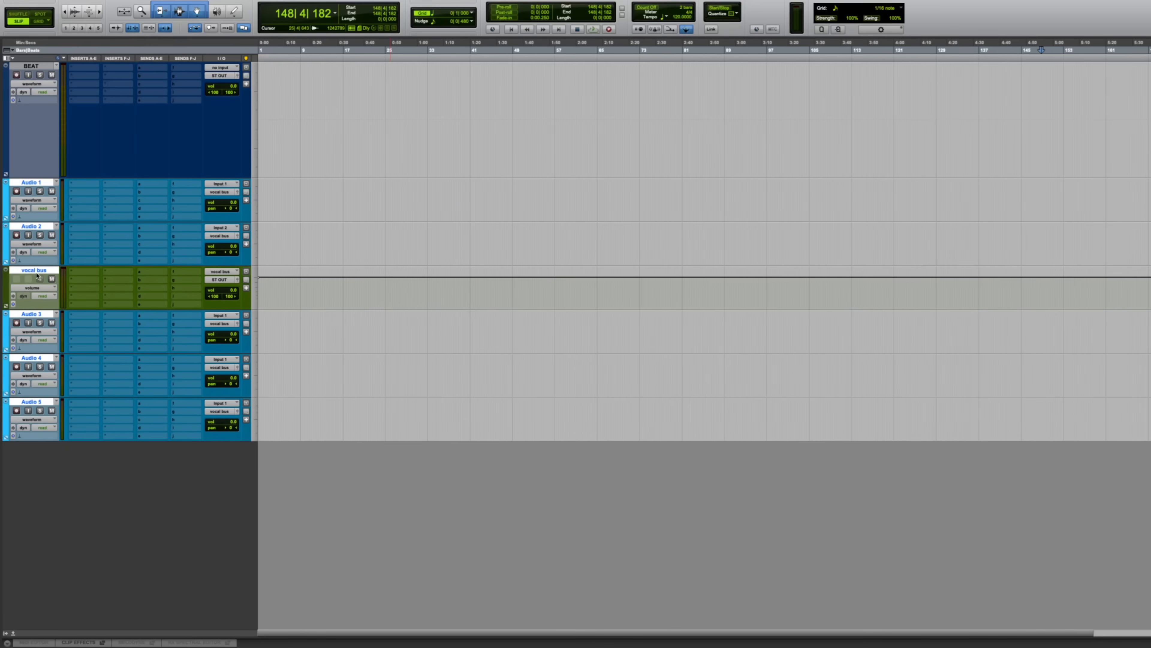
{"action": "left_click", "coordinate": [30, 65]}
{"action": "left_click_drag", "start_coordinate": [41, 274], "coordinate": [33, 421]}
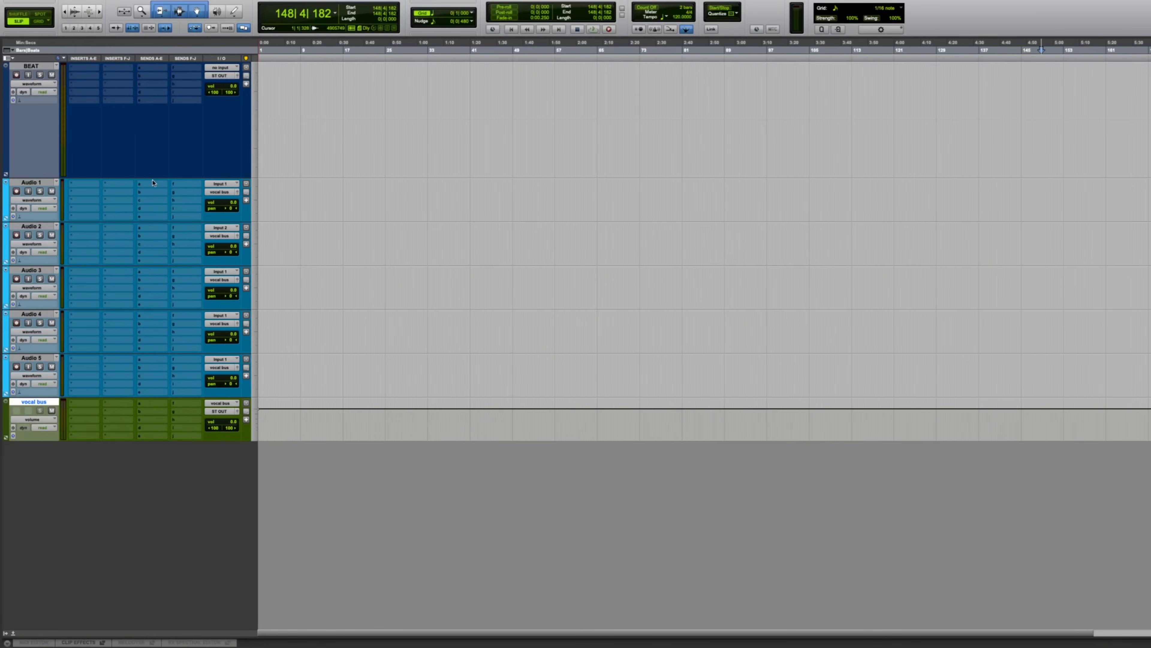
- Set up a new stereo Aux Input track entry for creation and select its name for editing
{"action": "left_click", "coordinate": [126, 4]}
{"action": "left_click", "coordinate": [137, 16]}
{"action": "left_click", "coordinate": [681, 222]}
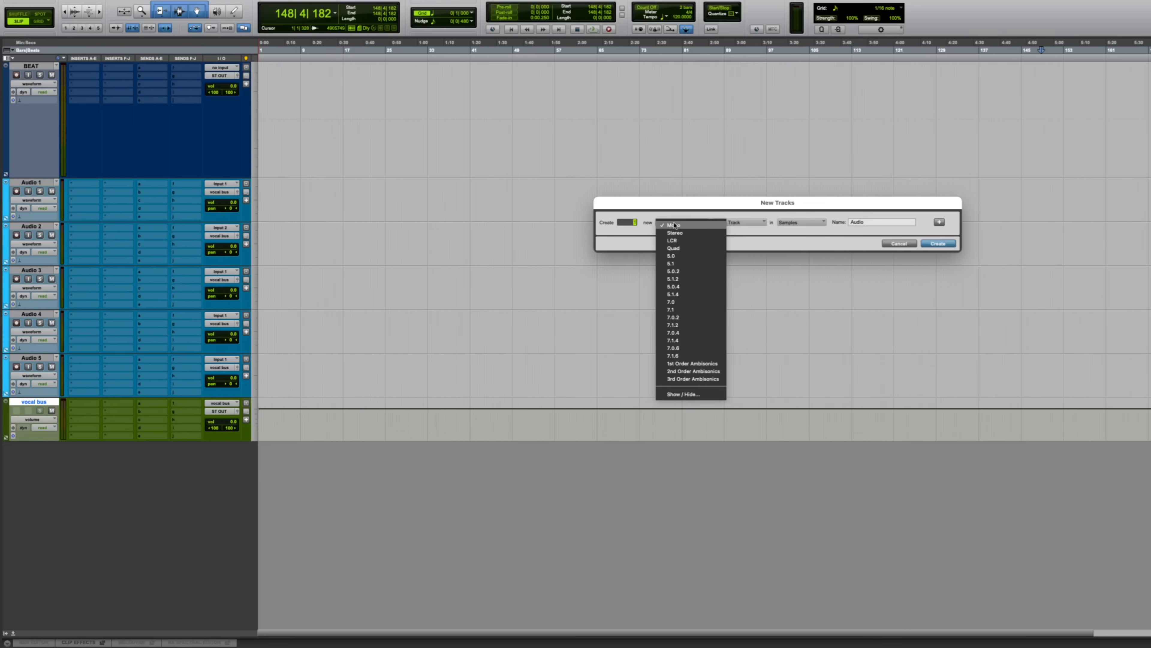
{"action": "left_click", "coordinate": [680, 229]}
{"action": "left_click", "coordinate": [739, 222]}
{"action": "left_click", "coordinate": [739, 230]}
{"action": "double_click", "coordinate": [876, 221]}
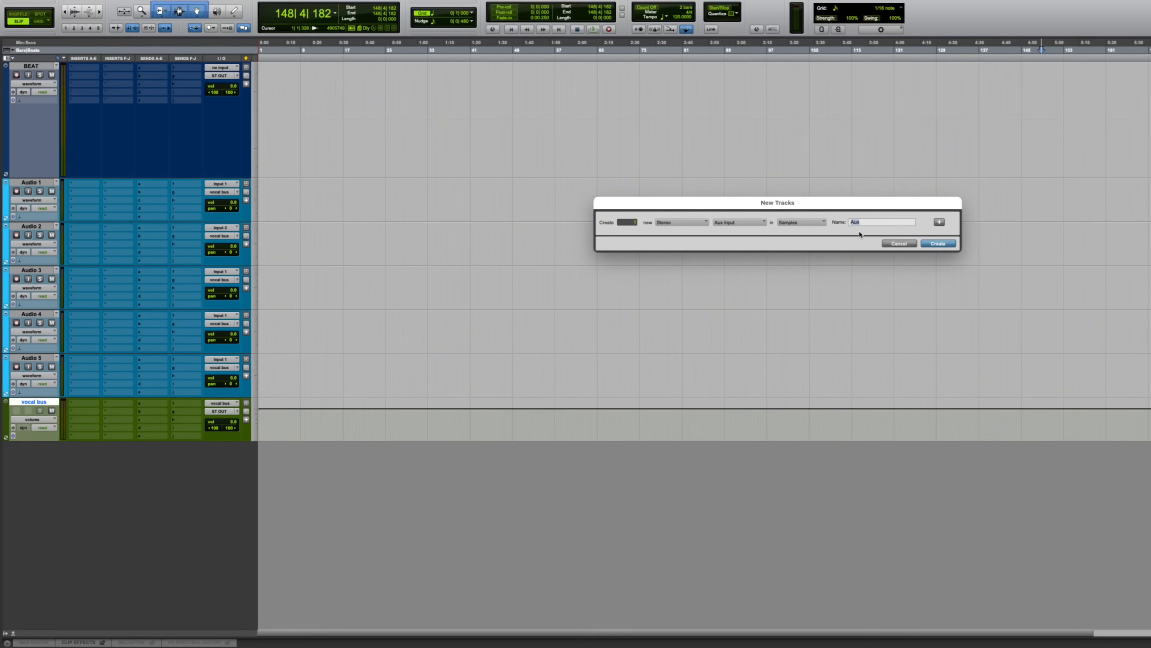
- Add two more entries to the new track batch and make both stereo Aux Input tracks
{"action": "left_click", "coordinate": [937, 222]}
{"action": "left_click", "coordinate": [937, 222]}
{"action": "left_click", "coordinate": [669, 237]}
{"action": "left_click", "coordinate": [675, 247]}
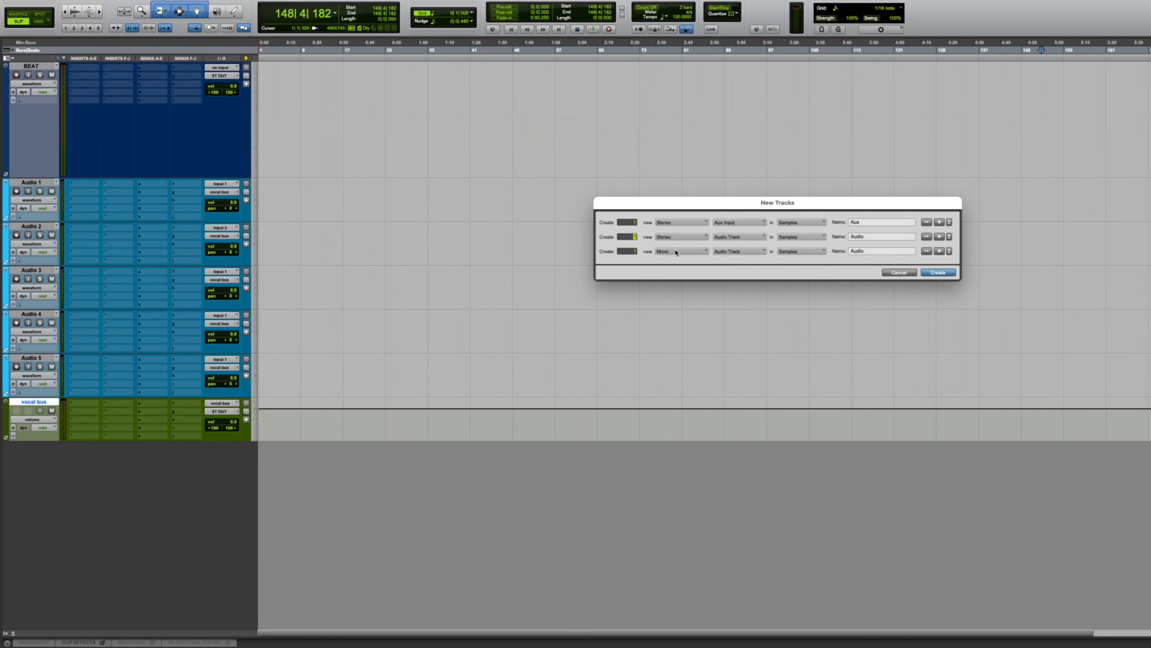
{"action": "left_click", "coordinate": [678, 252]}
{"action": "left_click", "coordinate": [675, 262]}
{"action": "left_click", "coordinate": [736, 237]}
{"action": "left_click", "coordinate": [736, 245]}
{"action": "left_click", "coordinate": [738, 251]}
{"action": "left_click", "coordinate": [737, 260]}
- Name the three stereo aux tracks rev, dly and efx, and create them
{"action": "type", "text": "rev"}
{"action": "key", "text": "Tab"}
{"action": "key", "text": "Tab"}
{"action": "key", "text": "Tab"}
{"action": "type", "text": "dly"}
{"action": "key", "text": "Tab"}
{"action": "type", "text": "efx"}
{"action": "key", "text": "Return"}
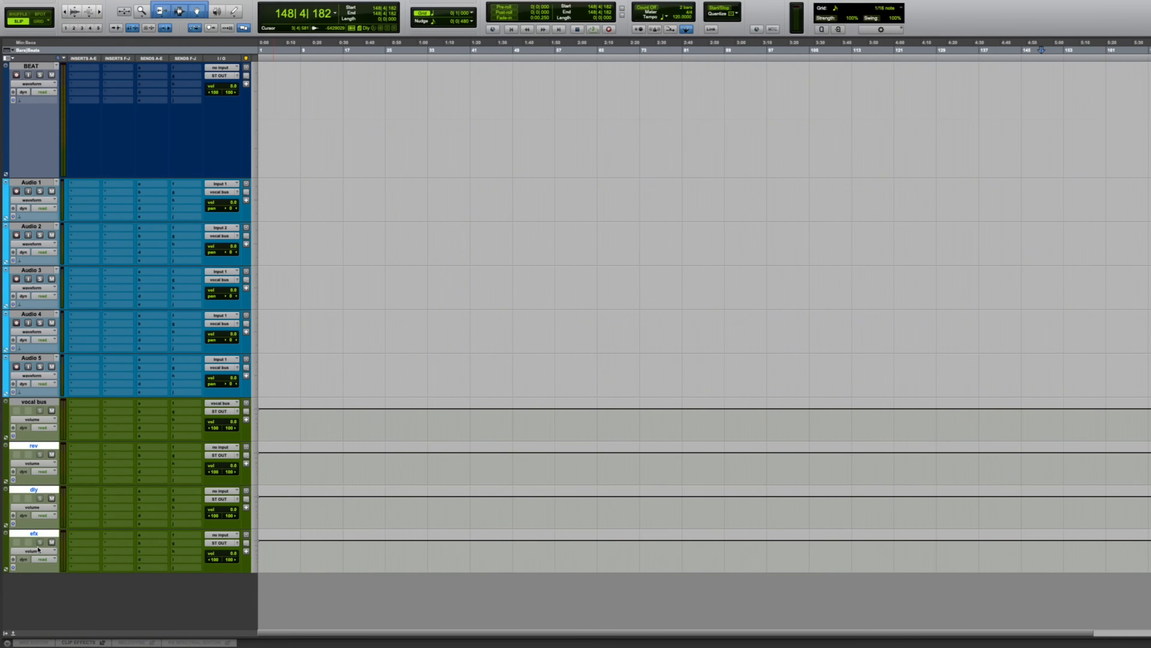
- Color the rev, dly and efx tracks brown
{"action": "double_click", "coordinate": [5, 463]}
{"action": "left_click", "coordinate": [180, 485]}
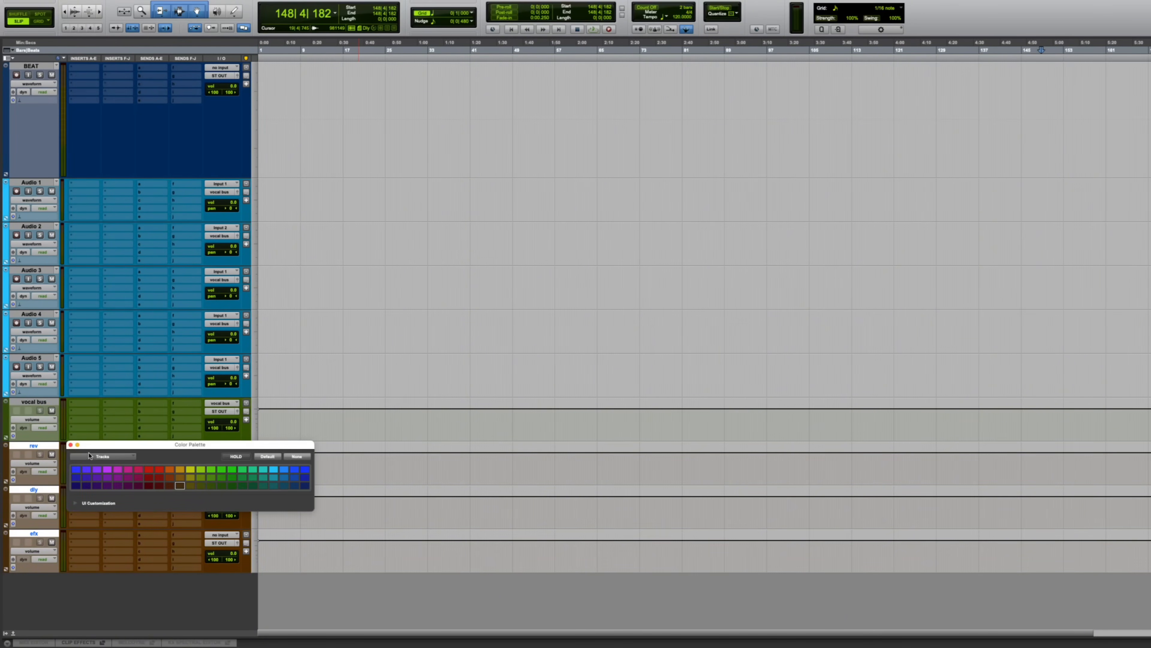
{"action": "left_click", "coordinate": [71, 445]}
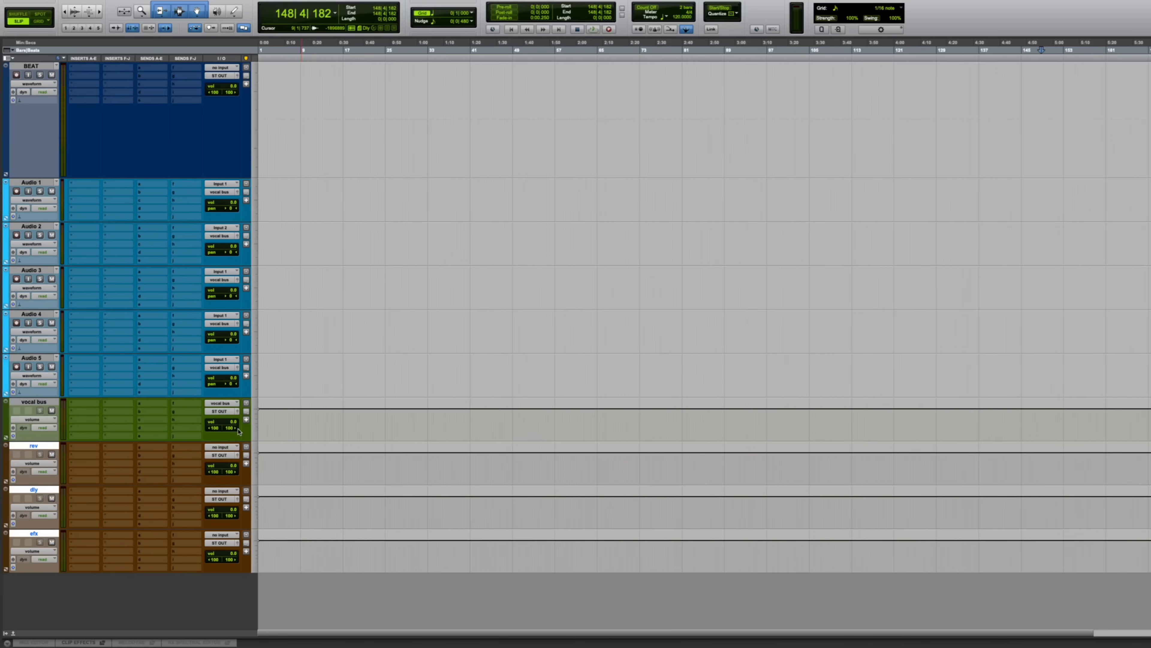
- Set the bus inputs to REVERB for rev, Delay 1/4 for dly and Bus 23 for efx
{"action": "left_click", "coordinate": [42, 404]}
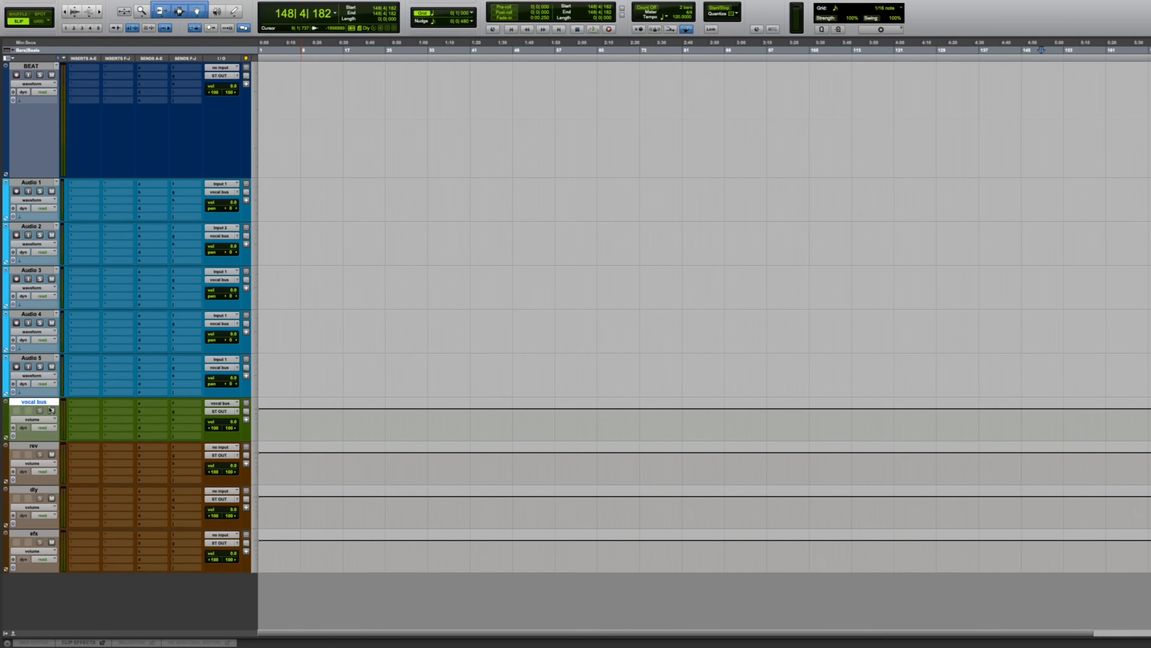
{"action": "left_click", "coordinate": [33, 447]}
{"action": "left_click", "coordinate": [222, 446]}
{"action": "mouse_move", "coordinate": [229, 448]}
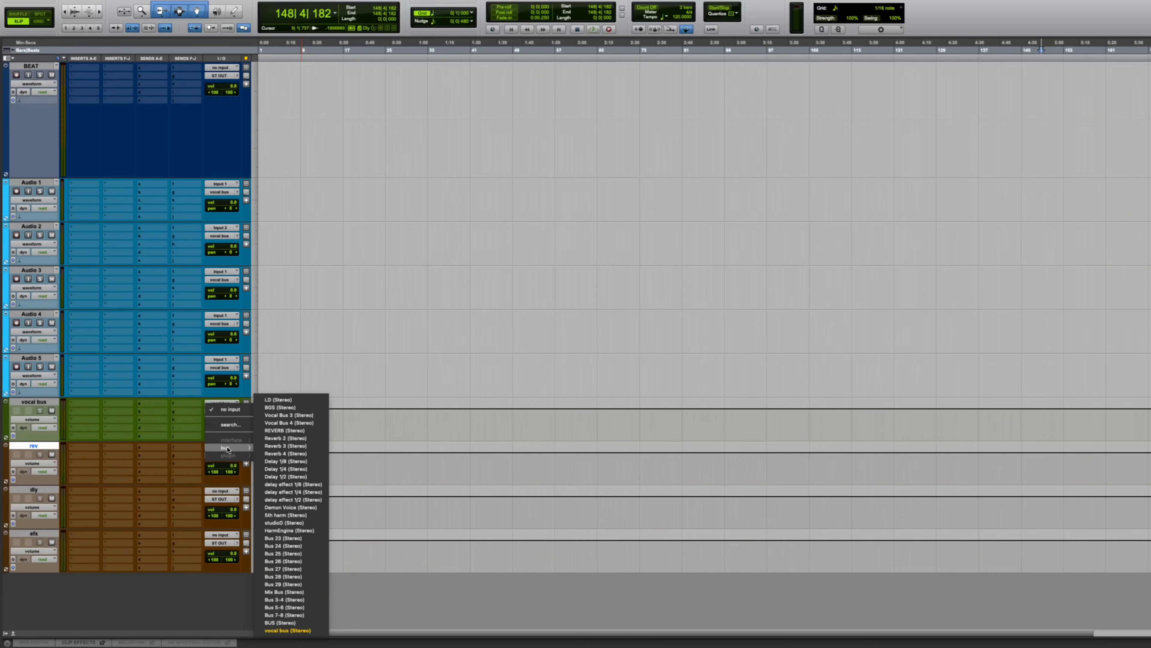
{"action": "left_click", "coordinate": [277, 430]}
{"action": "left_click", "coordinate": [225, 494]}
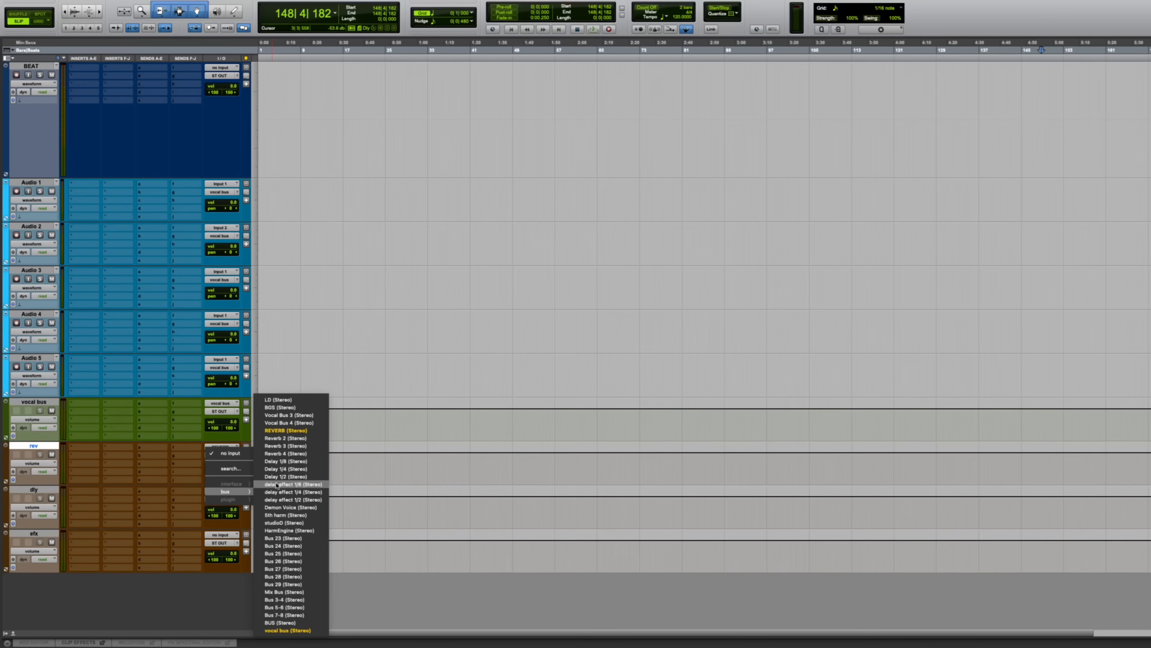
{"action": "left_click", "coordinate": [302, 497]}
{"action": "left_click", "coordinate": [223, 491]}
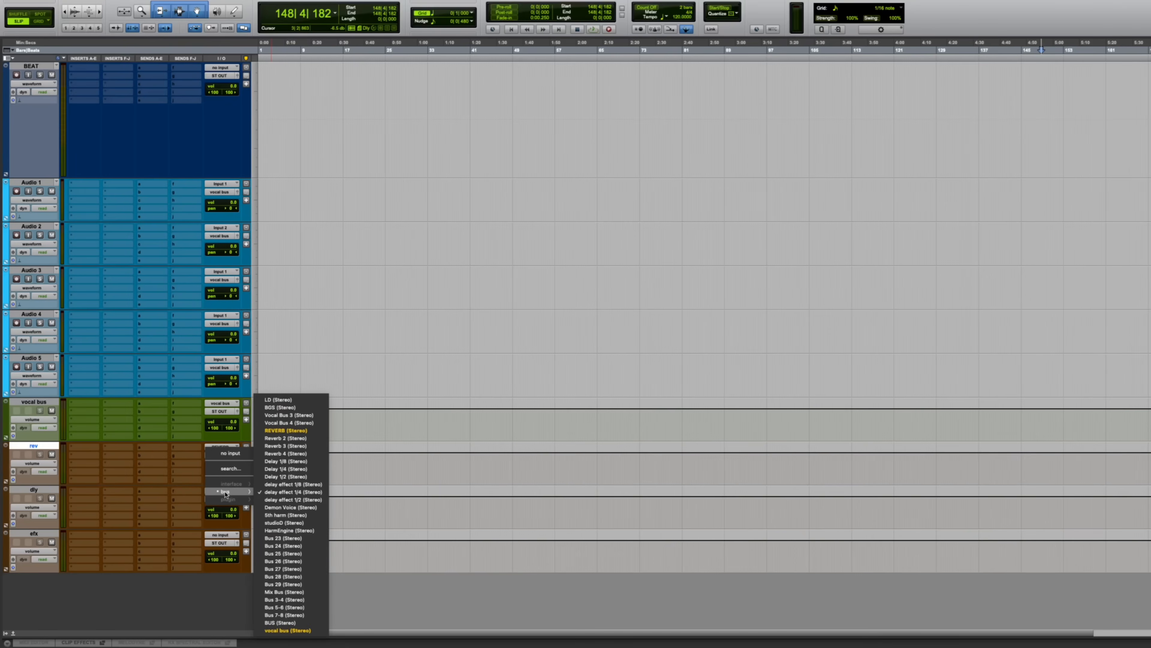
{"action": "left_click", "coordinate": [270, 485]}
{"action": "left_click", "coordinate": [222, 534]}
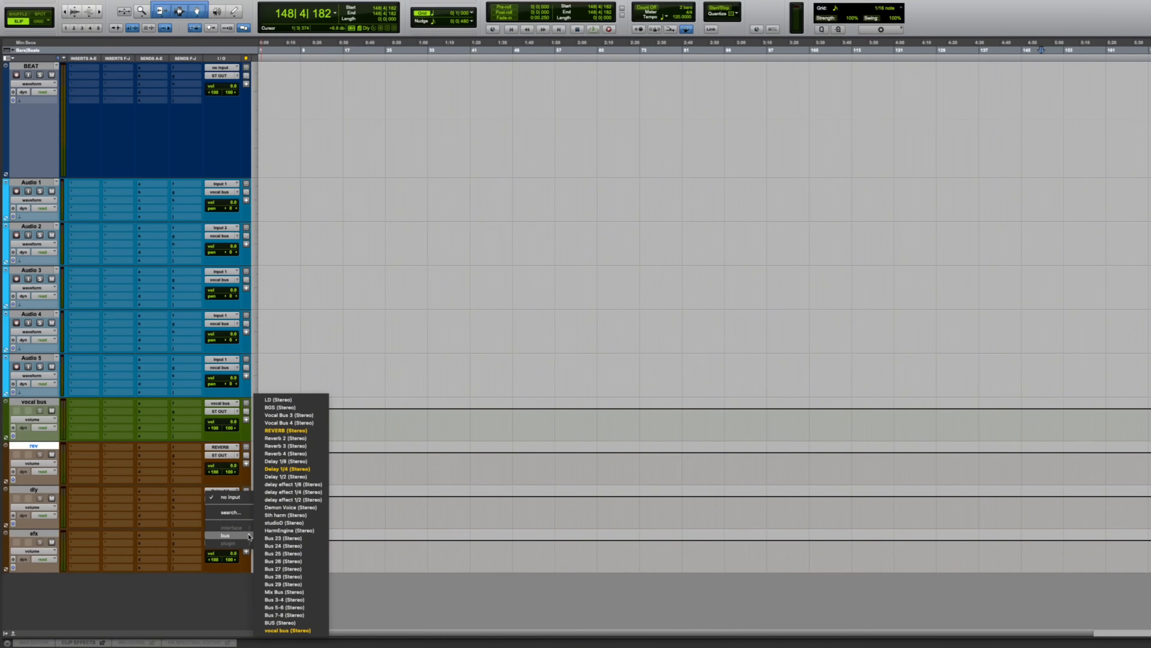
{"action": "left_click", "coordinate": [286, 538]}
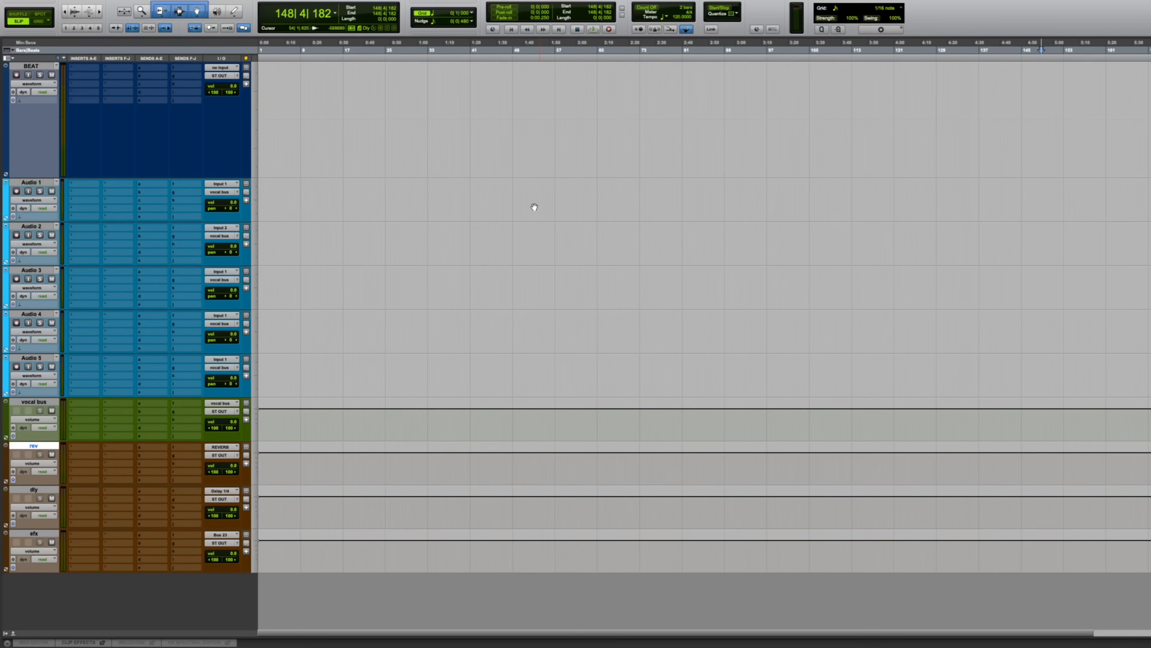
- Shorten the BEAT track slightly and route the outputs of BEAT, vocal bus, rev, dly and efx to a new stereo aux input named MIX BUSS
{"action": "mouse_move", "coordinate": [207, 179]}
{"action": "left_mouse_down"}
{"action": "mouse_move", "coordinate": [207, 149]}
{"action": "mouse_move", "coordinate": [209, 159]}
{"action": "left_mouse_up"}
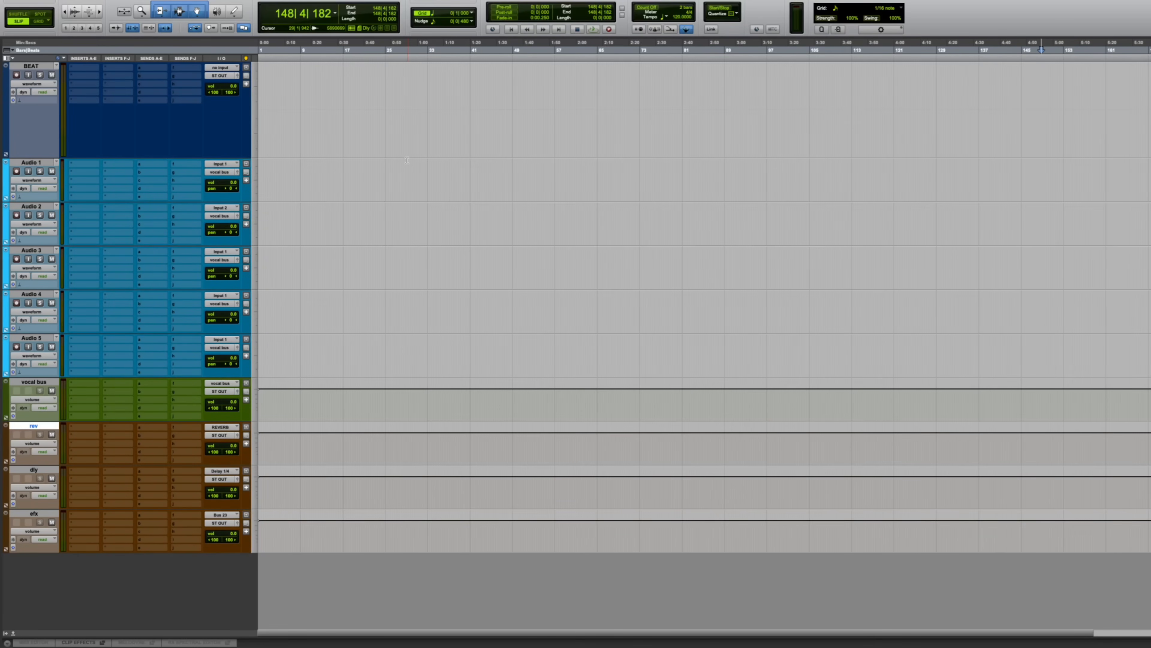
{"action": "left_click", "coordinate": [35, 67]}
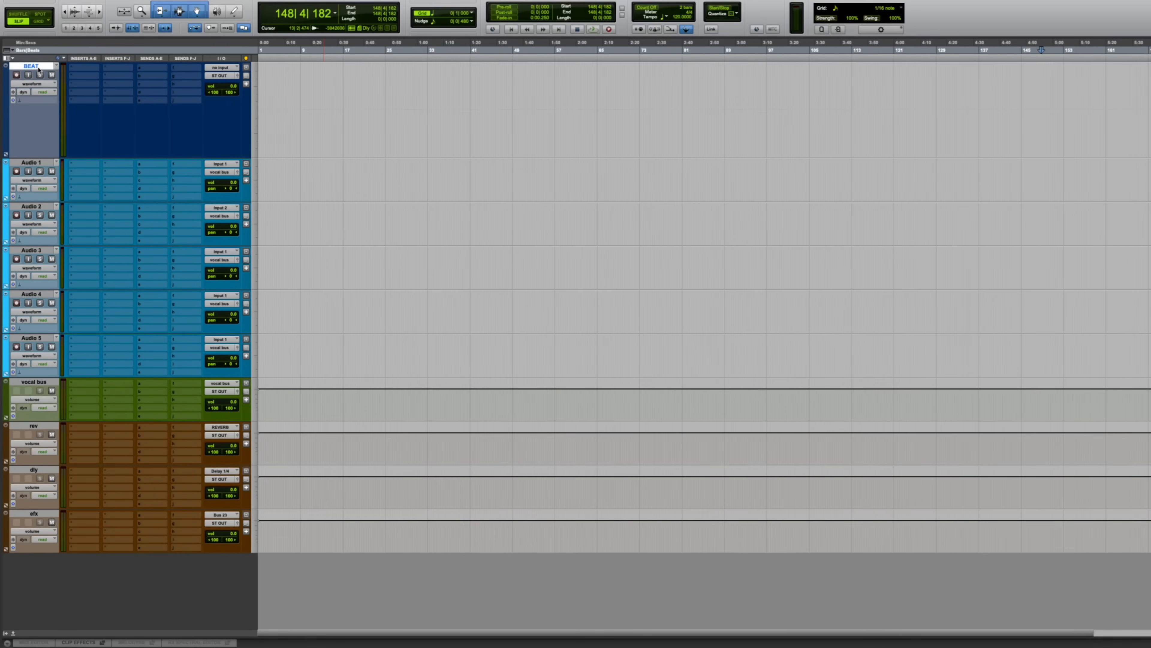
{"action": "left_click", "coordinate": [43, 382], "text": "super"}
{"action": "left_click", "coordinate": [36, 423], "text": "super"}
{"action": "left_click", "coordinate": [35, 469], "text": "super"}
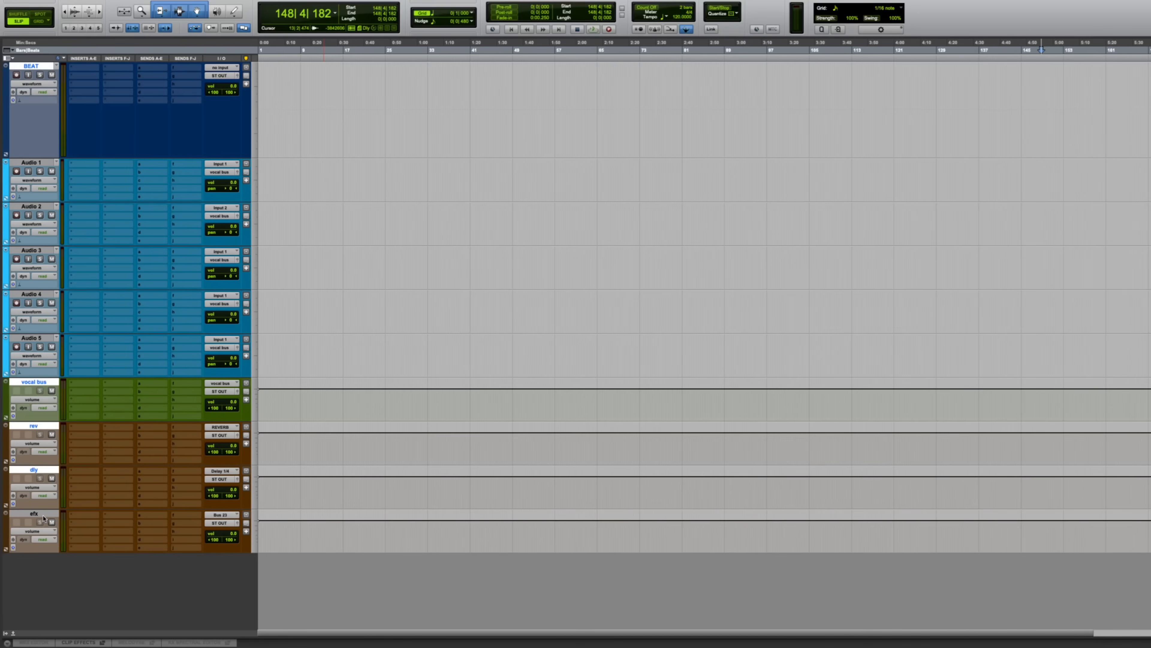
{"action": "left_click", "coordinate": [35, 513], "text": "super"}
{"action": "left_click", "coordinate": [211, 523]}
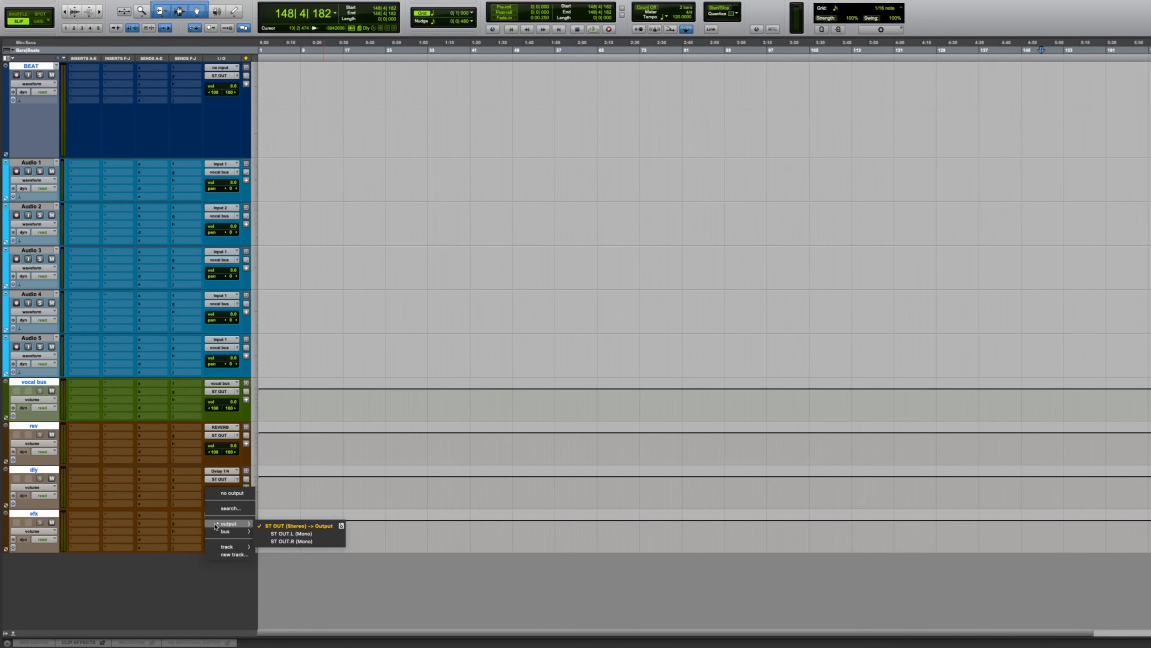
{"action": "left_click", "coordinate": [225, 555]}
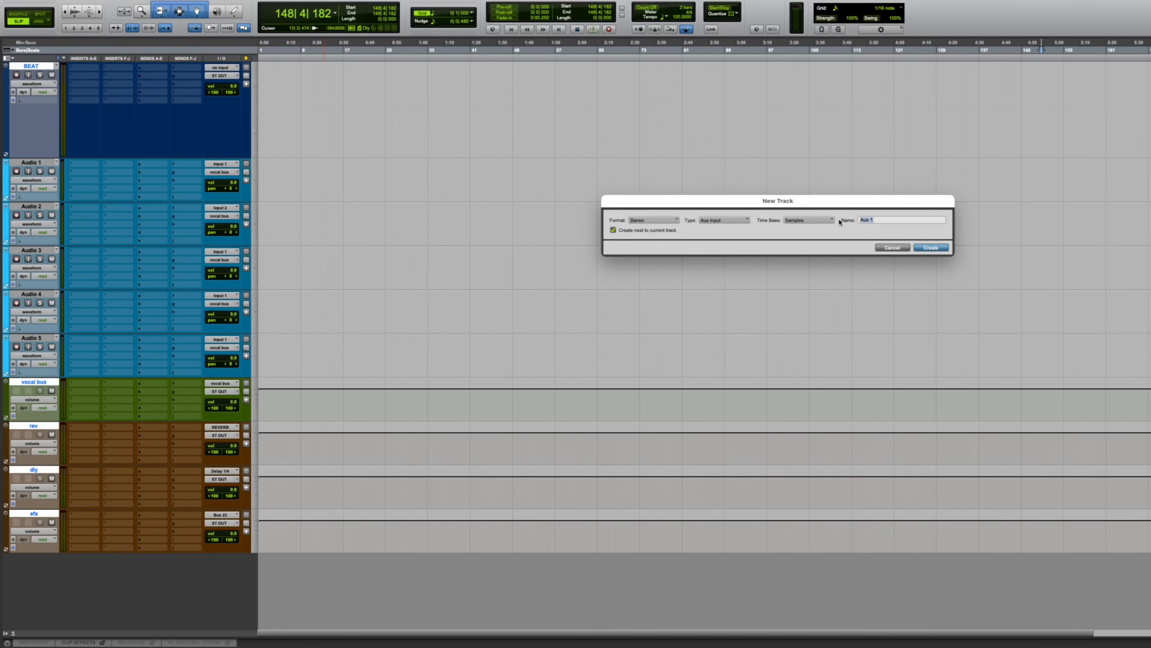
{"action": "type", "text": "MIX BUSS"}
{"action": "key", "text": "Return"}
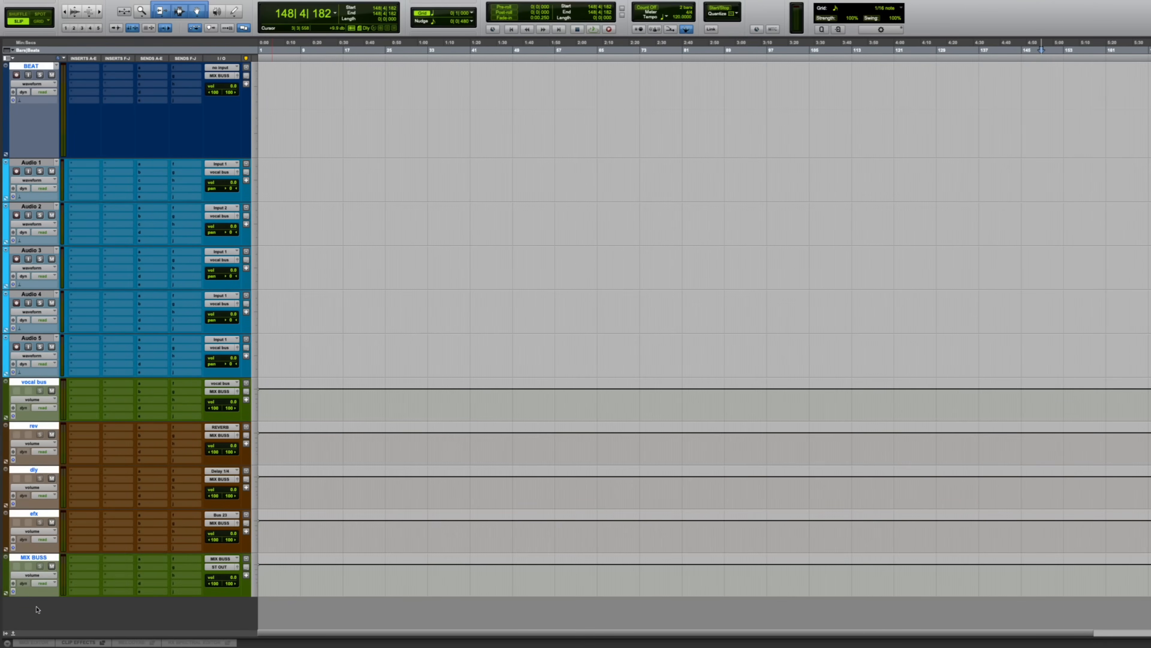
- Color the MIX BUSS track magenta and move it above the BEAT track
{"action": "left_click", "coordinate": [40, 561]}
{"action": "double_click", "coordinate": [5, 572]}
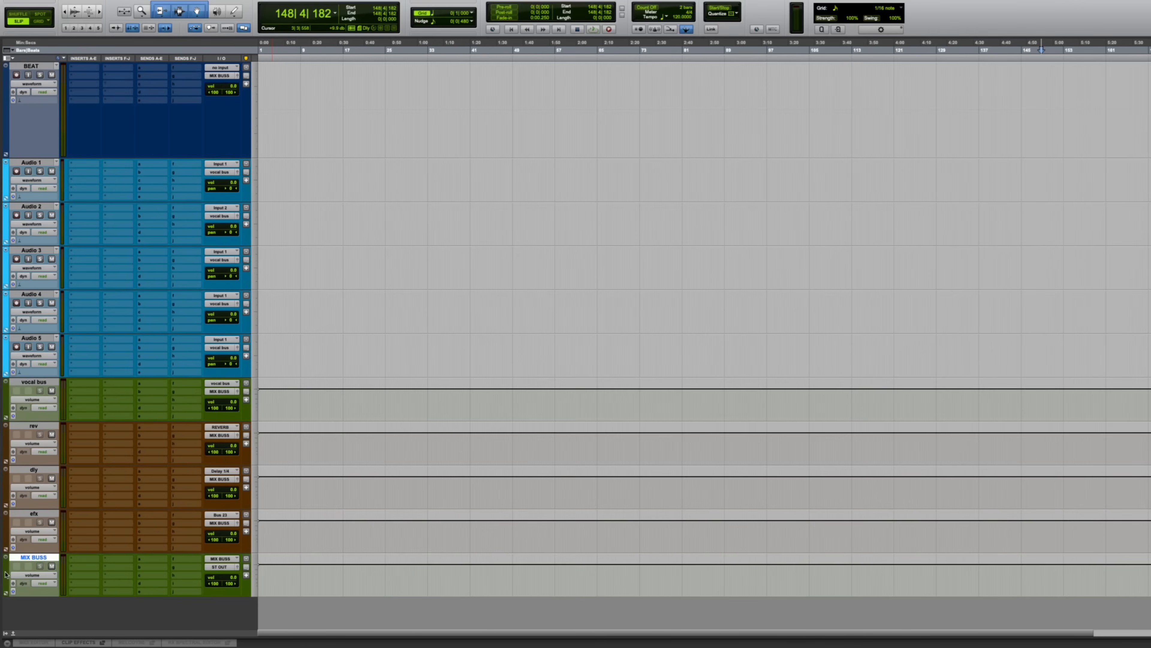
{"action": "left_click", "coordinate": [139, 597]}
{"action": "left_click", "coordinate": [70, 556]}
{"action": "left_click_drag", "start_coordinate": [33, 556], "coordinate": [85, 28]}
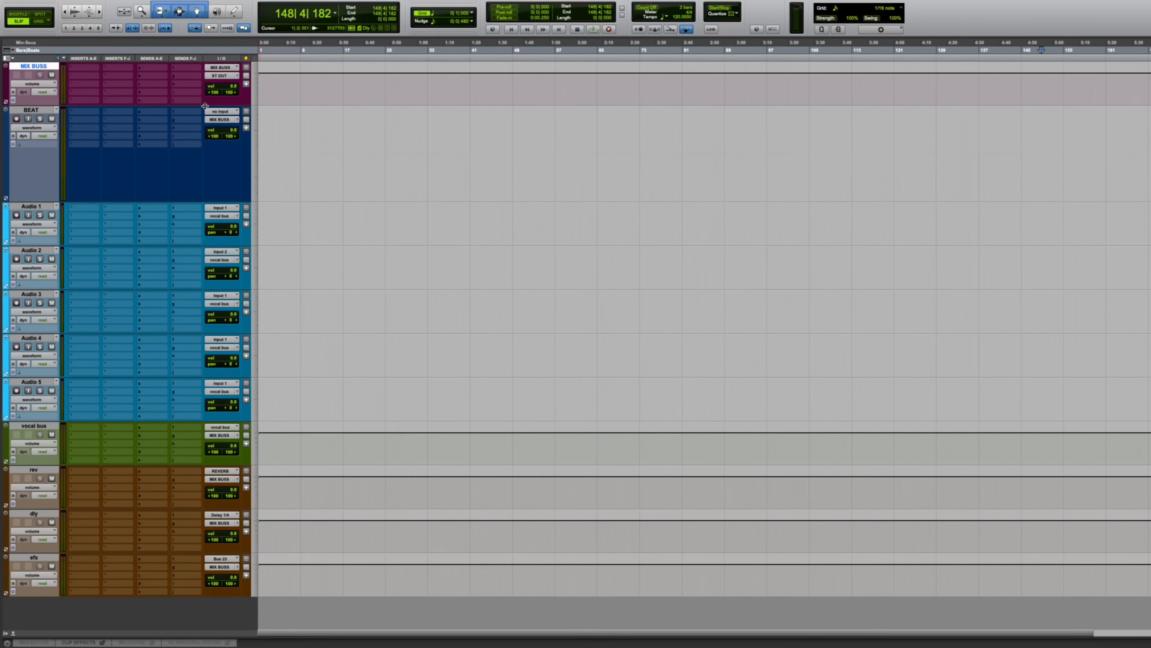
- Make the MIX BUSS track slightly taller and the BEAT track shorter
{"action": "left_click_drag", "start_coordinate": [206, 103], "coordinate": [207, 112]}
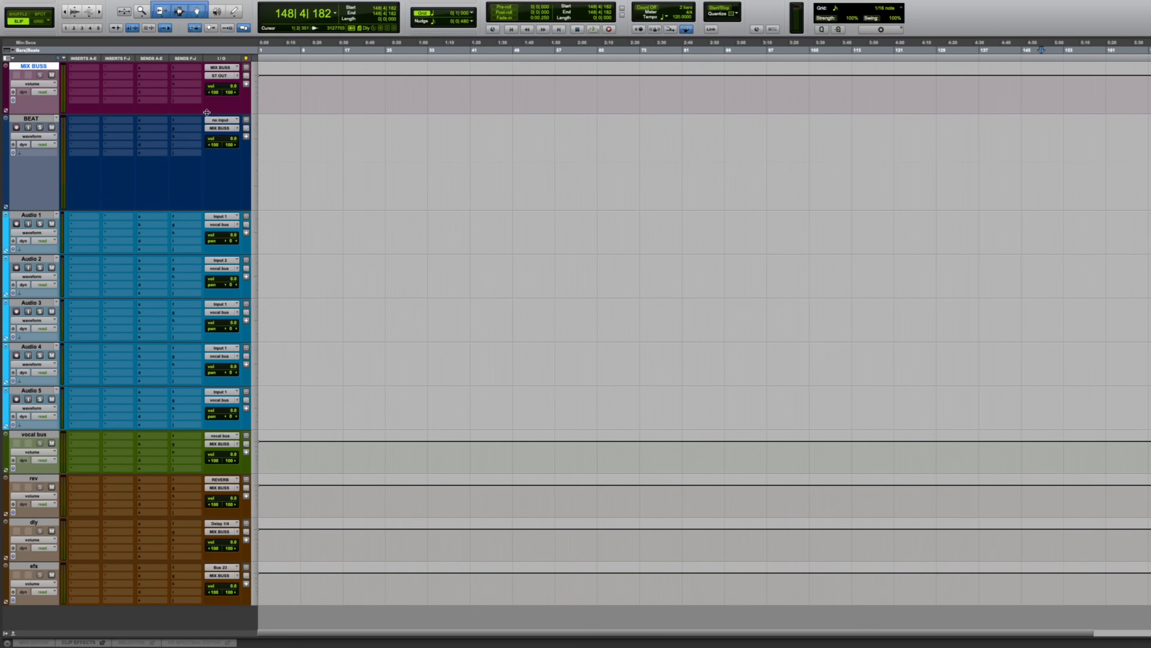
{"action": "left_click", "coordinate": [360, 150]}
{"action": "left_click_drag", "start_coordinate": [136, 209], "coordinate": [161, 189]}
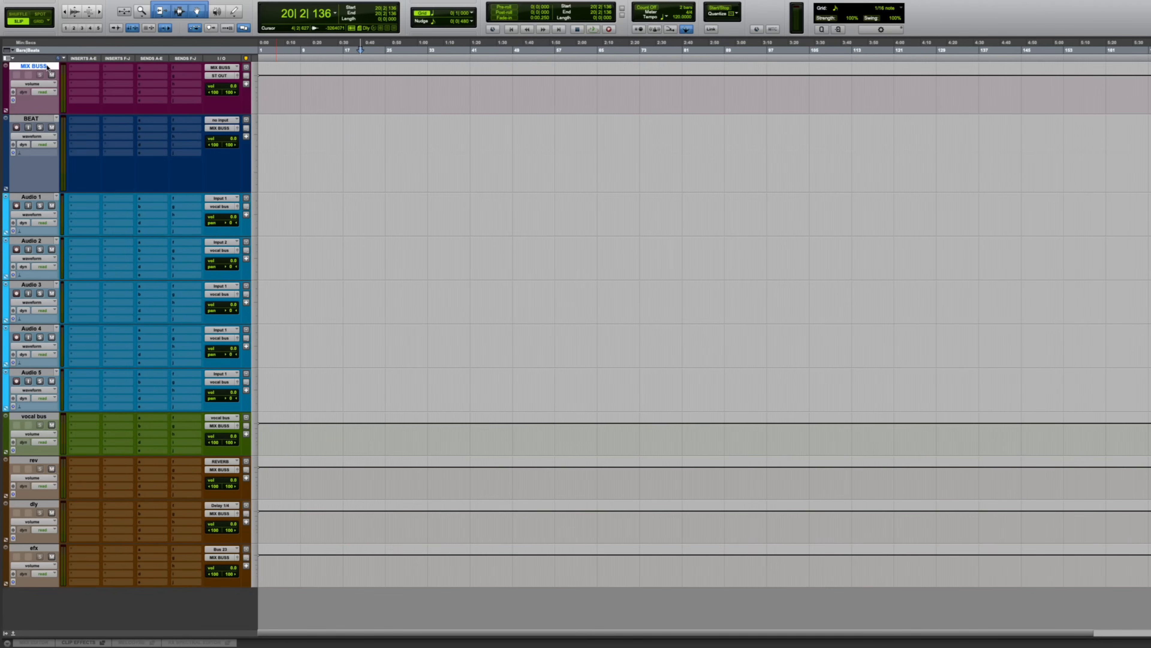
- Delete the MIX BUSS and BEAT tracks
{"action": "right_click", "coordinate": [44, 68]}
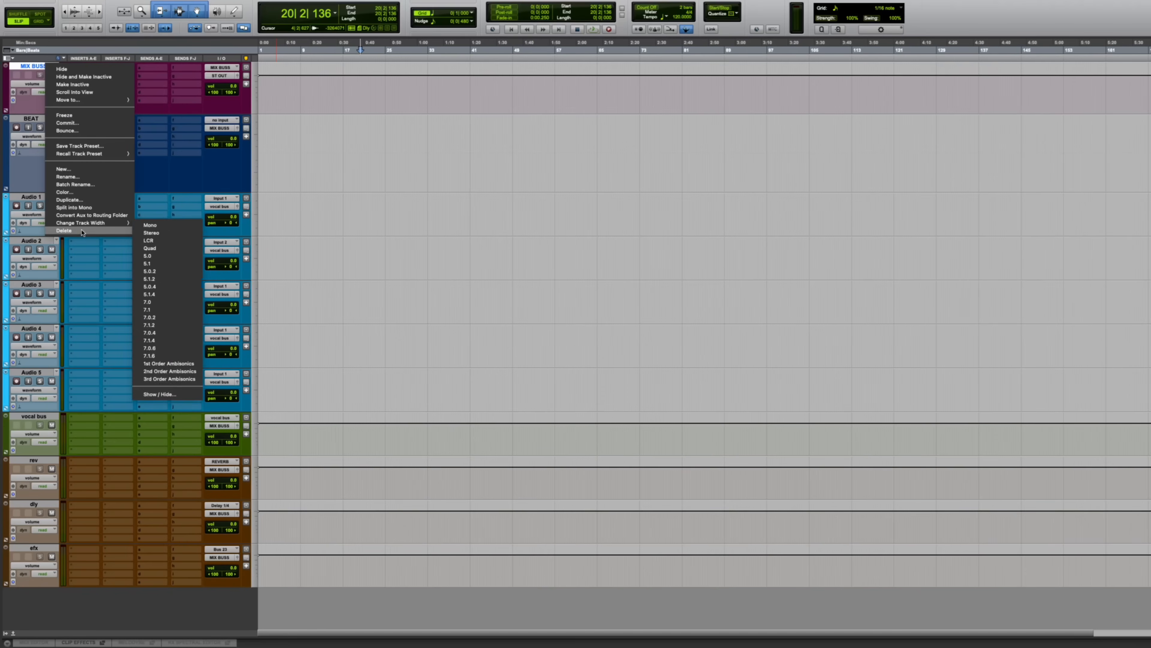
{"action": "left_click", "coordinate": [82, 231]}
{"action": "left_click", "coordinate": [538, 191]}
{"action": "left_click", "coordinate": [40, 66]}
{"action": "right_click", "coordinate": [41, 67]}
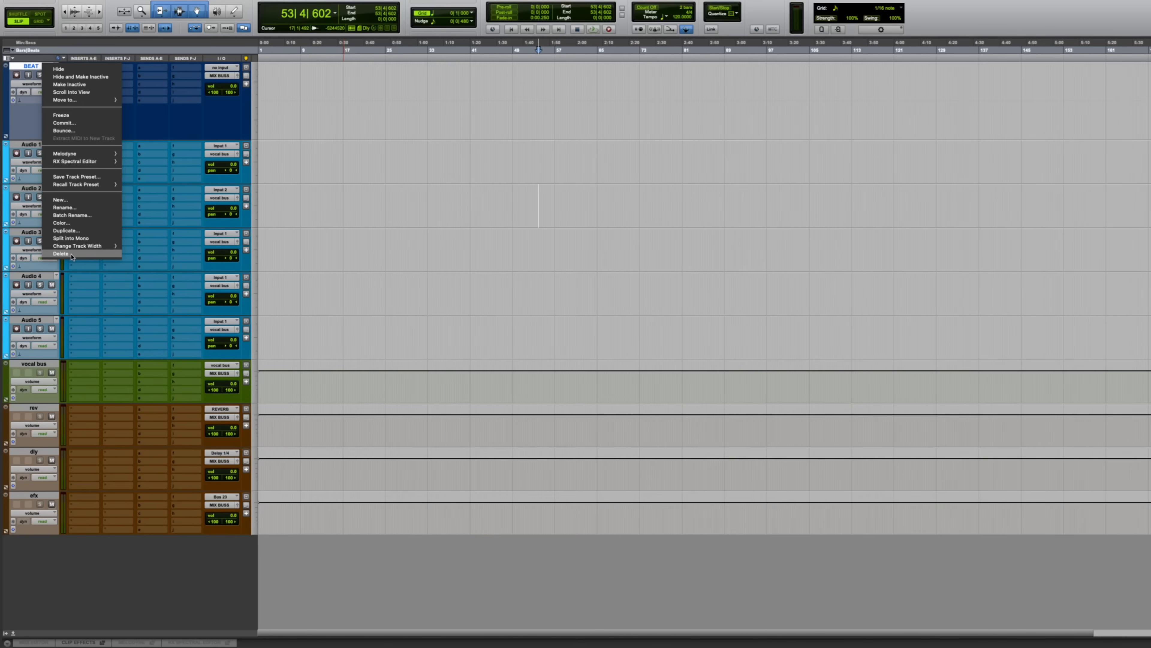
{"action": "left_click", "coordinate": [72, 256]}
- Create ten new stereo audio tracks after Audio 1
{"action": "left_click", "coordinate": [31, 66]}
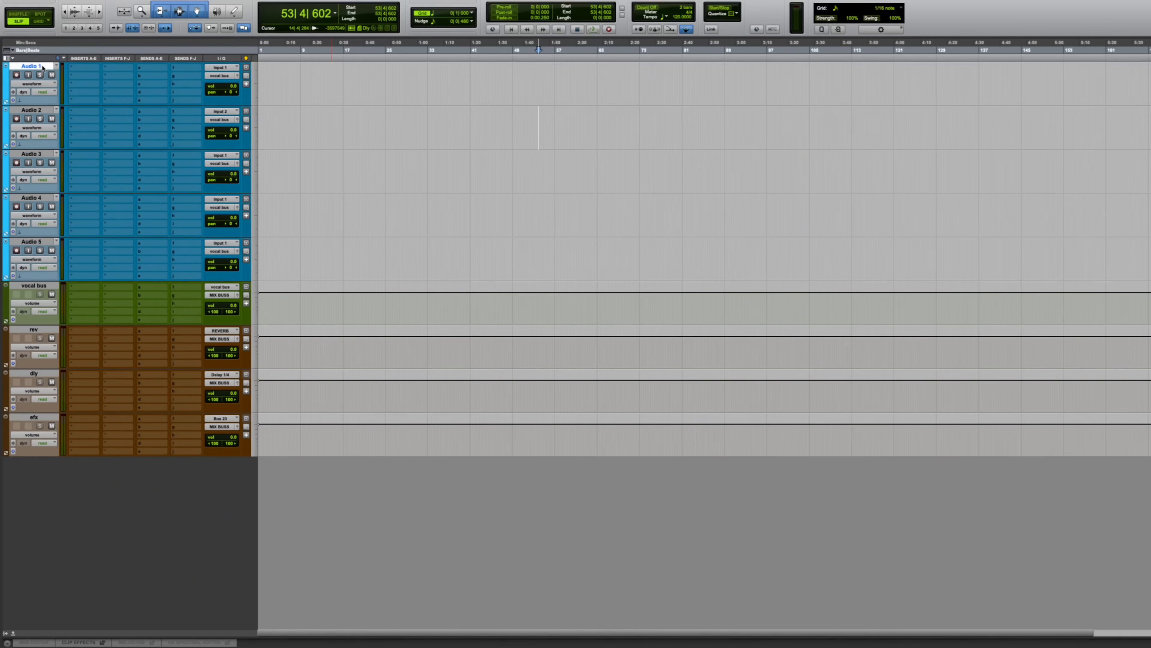
{"action": "left_click", "coordinate": [129, 4]}
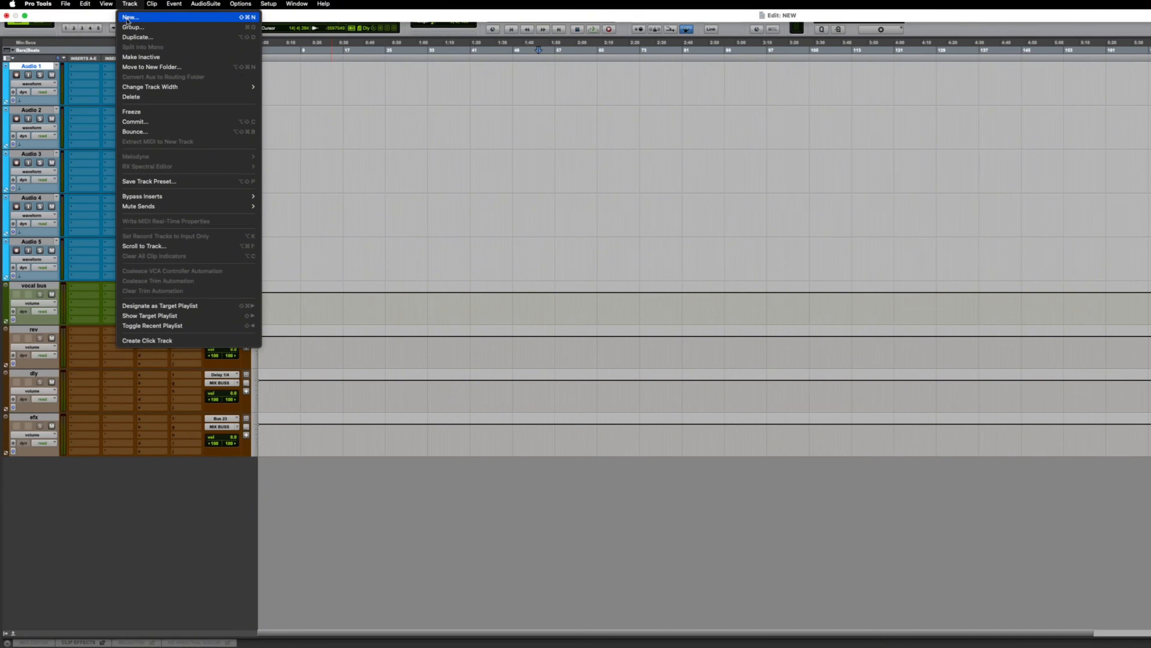
{"action": "left_click", "coordinate": [136, 16]}
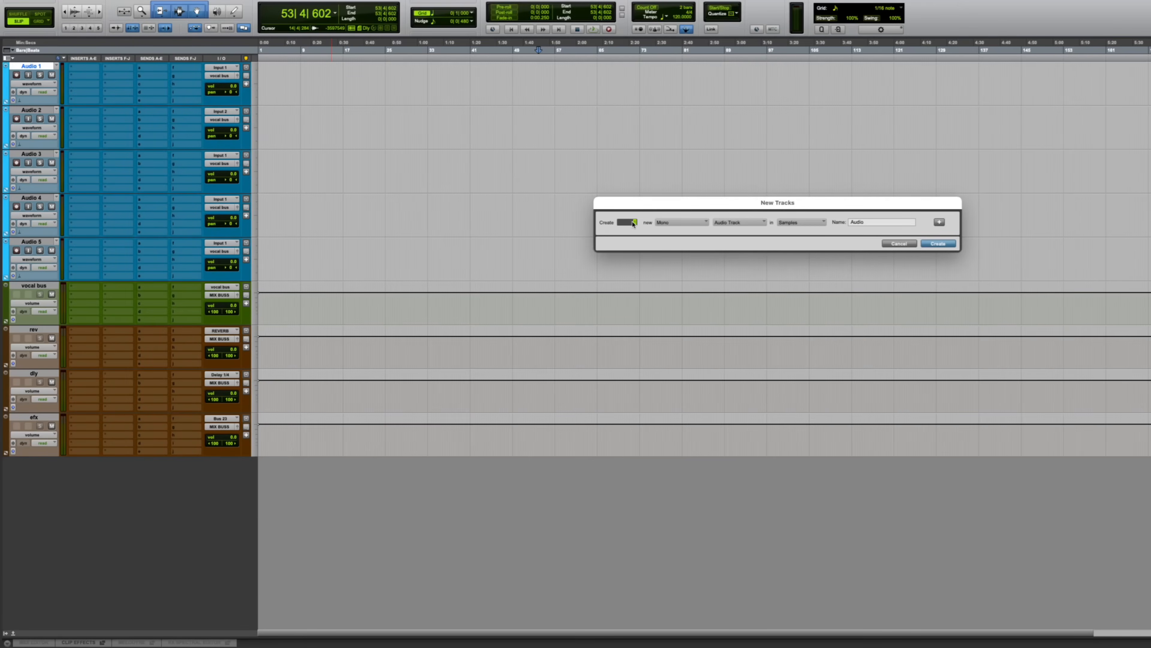
{"action": "left_click", "coordinate": [680, 222]}
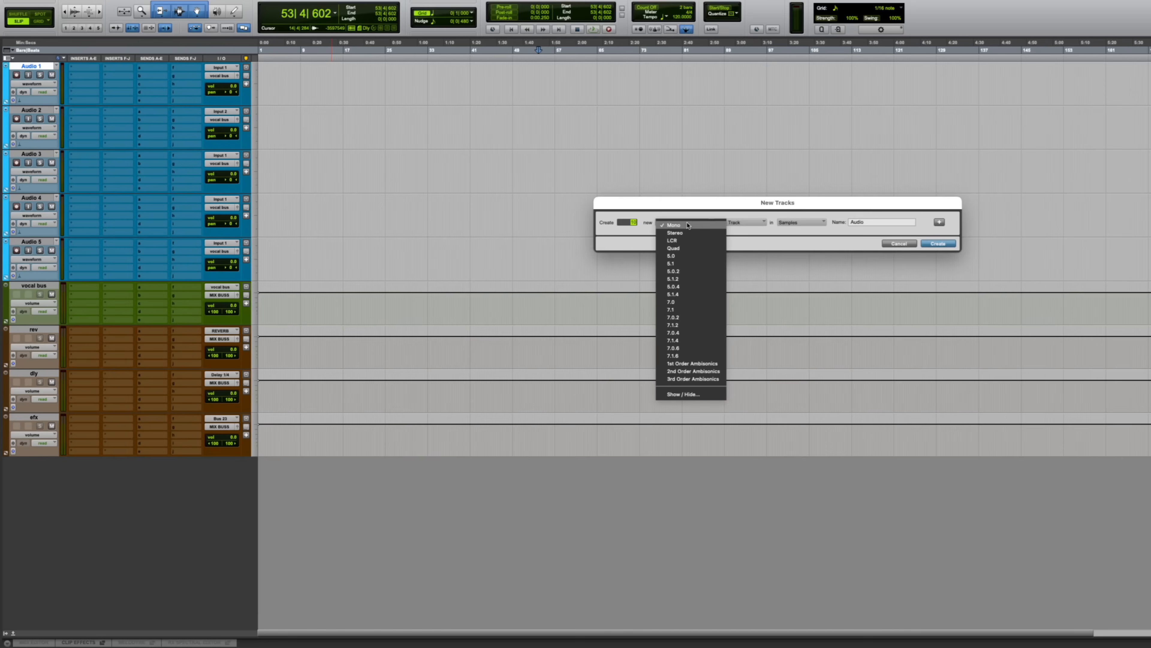
{"action": "left_click", "coordinate": [684, 231]}
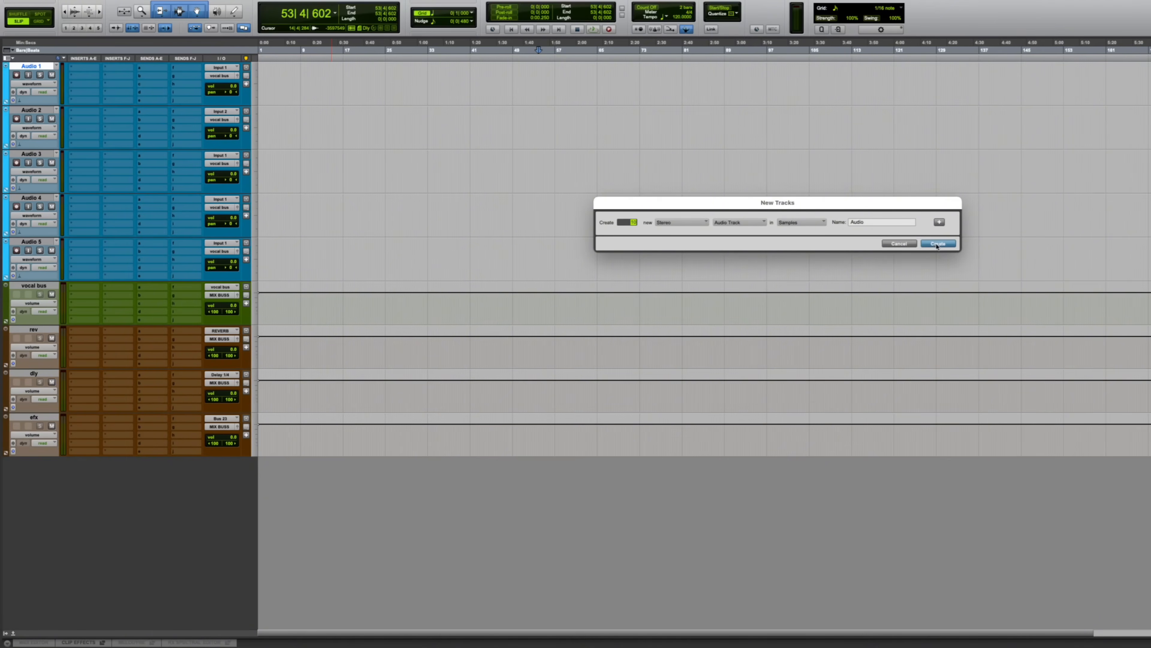
{"action": "key", "text": "Return"}
- Color the ten new stereo audio tracks dark teal and move them above Audio 1
{"action": "double_click", "coordinate": [4, 124]}
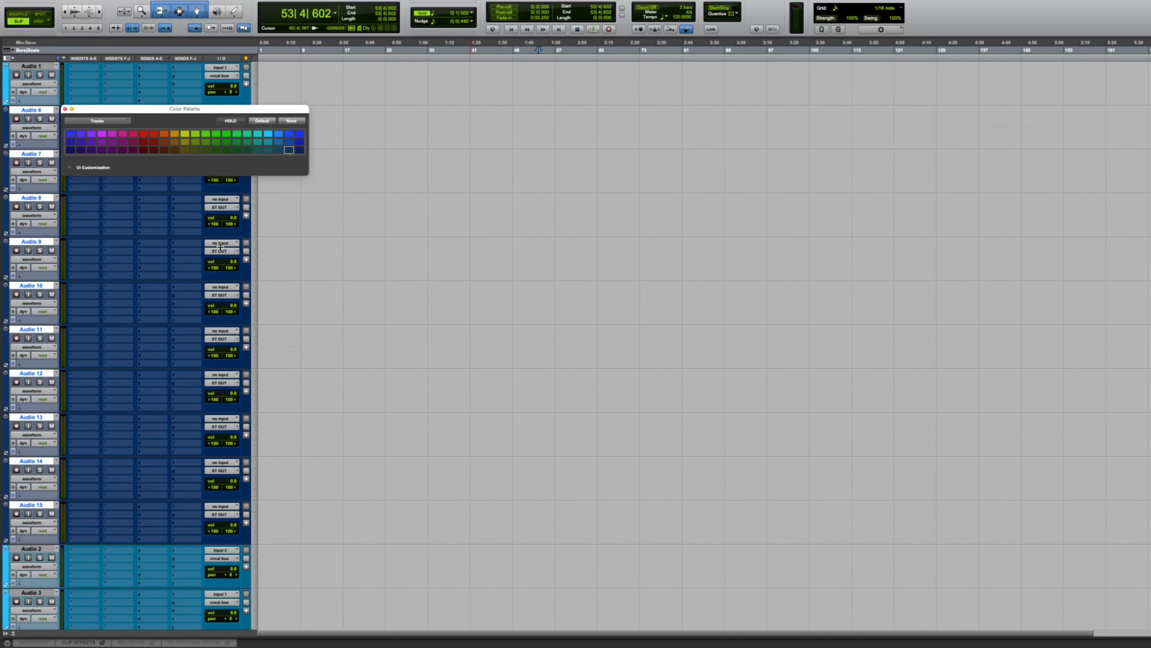
{"action": "left_click", "coordinate": [252, 151]}
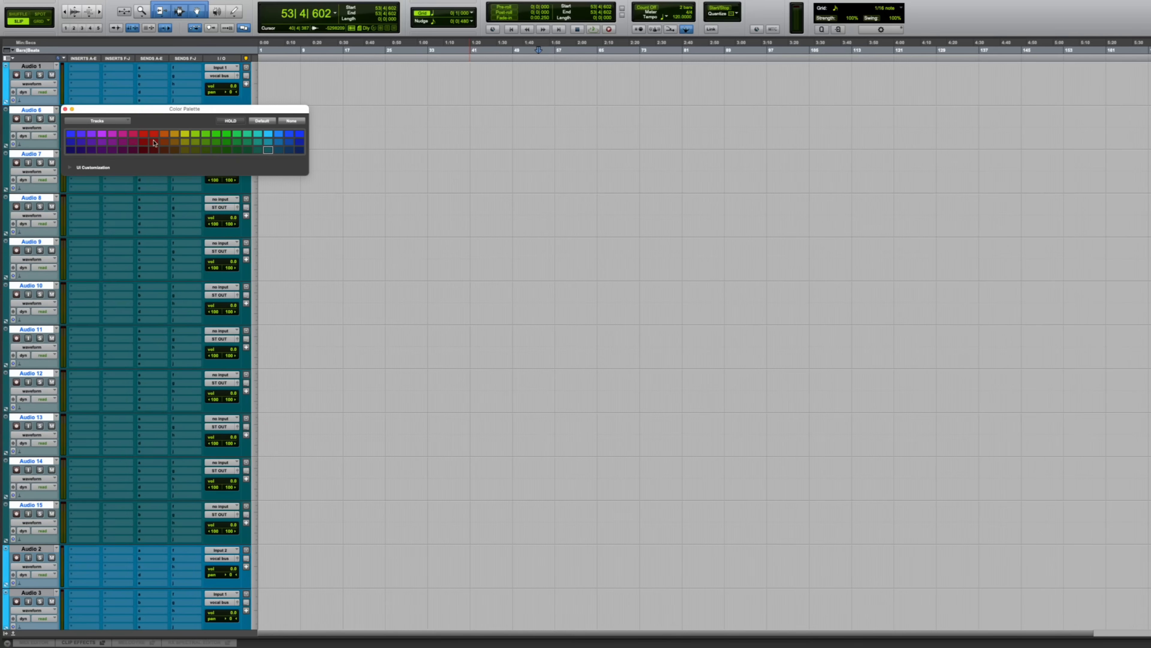
{"action": "left_click", "coordinate": [65, 109]}
{"action": "left_click_drag", "start_coordinate": [49, 110], "coordinate": [50, 62]}
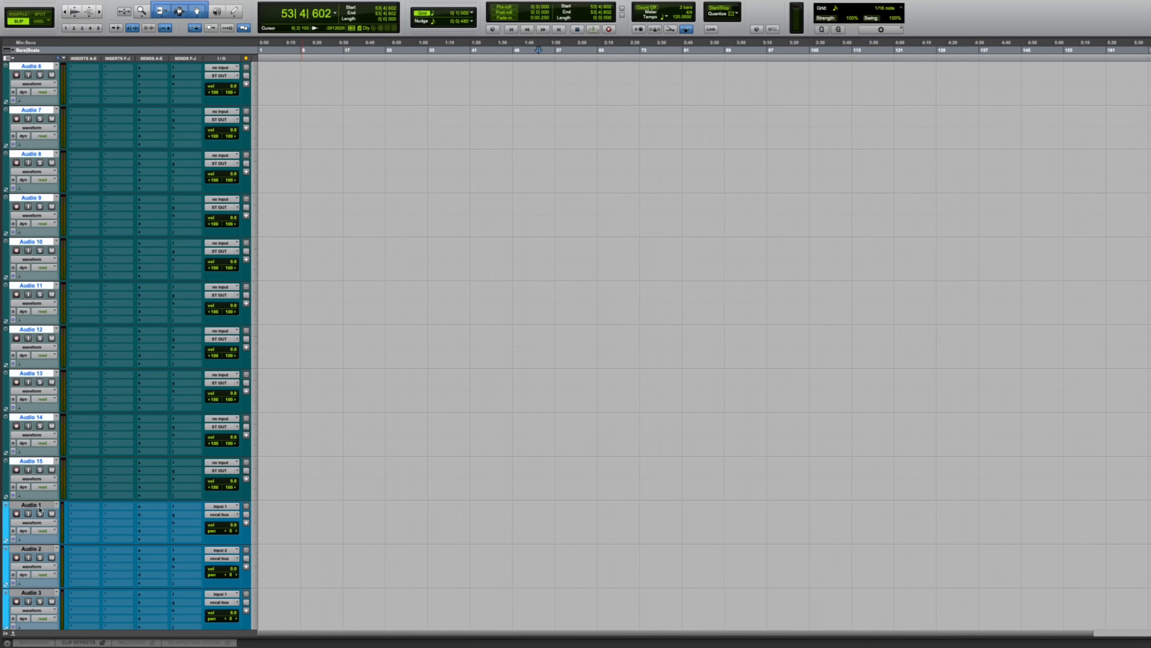
- Route the outputs of Audio 6 through Audio 15 to a new stereo aux input named BEAT, and select only that aux track
{"action": "left_click", "coordinate": [226, 473]}
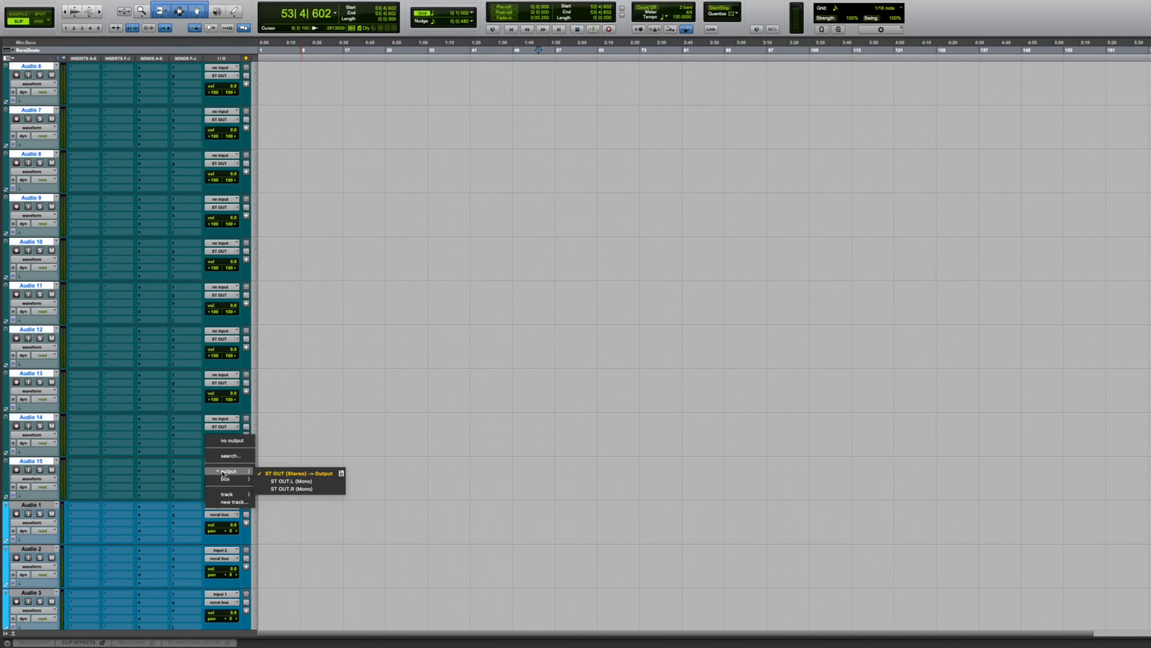
{"action": "left_click", "coordinate": [230, 502]}
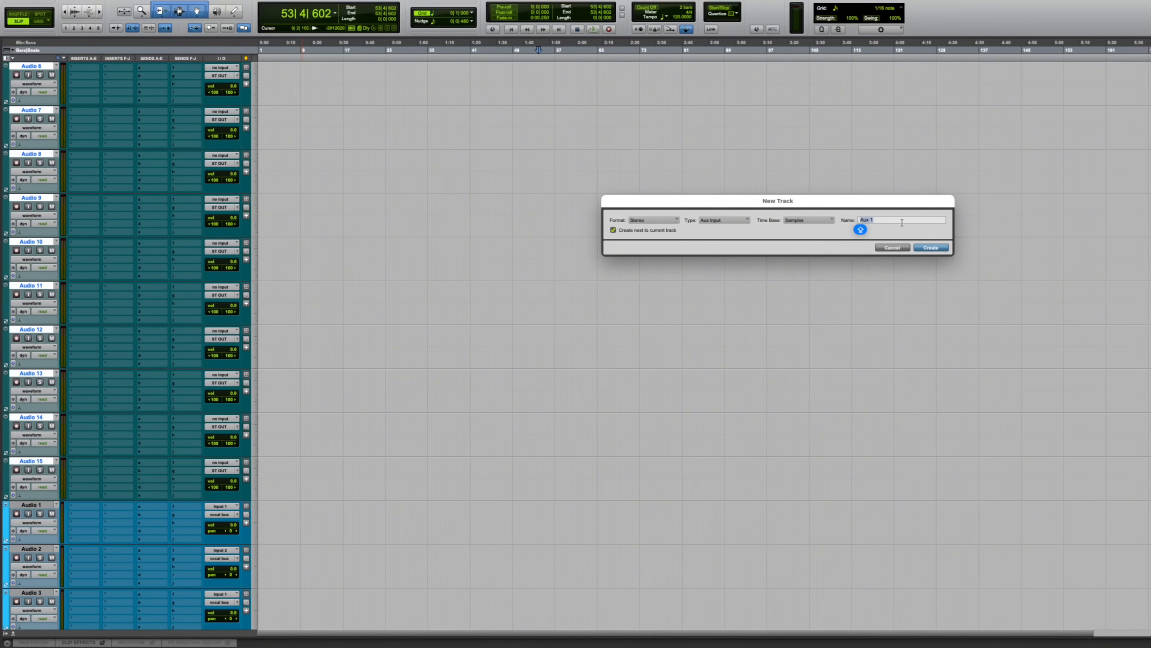
{"action": "type", "text": "BEAT"}
{"action": "key", "text": "Return"}
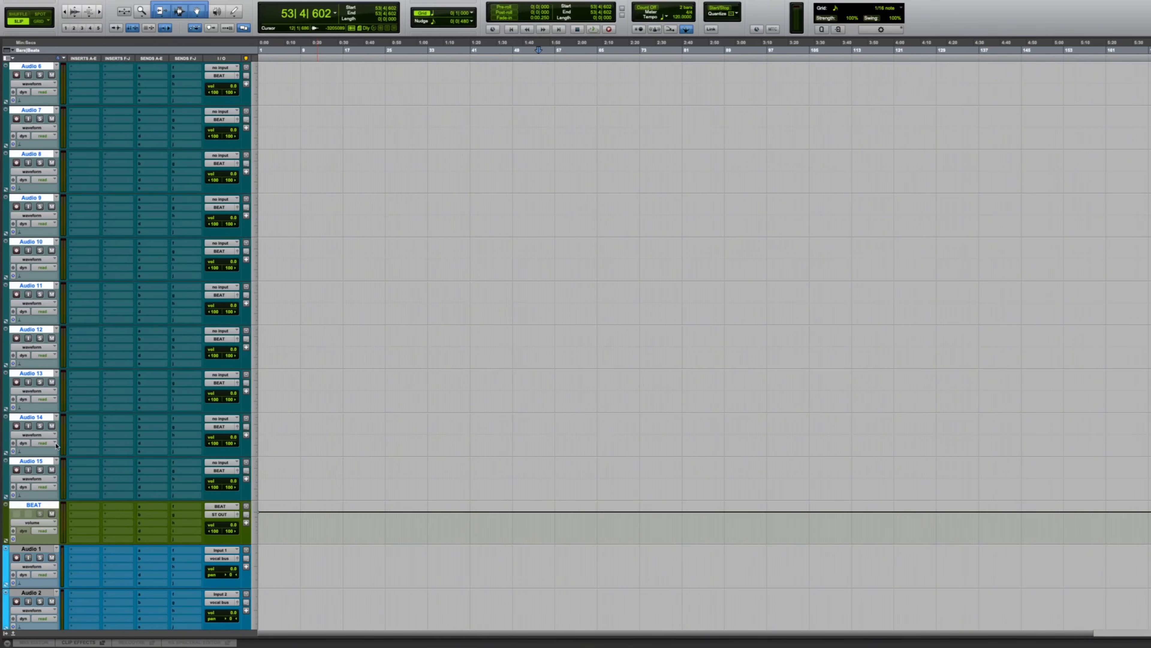
{"action": "left_click", "coordinate": [483, 349]}
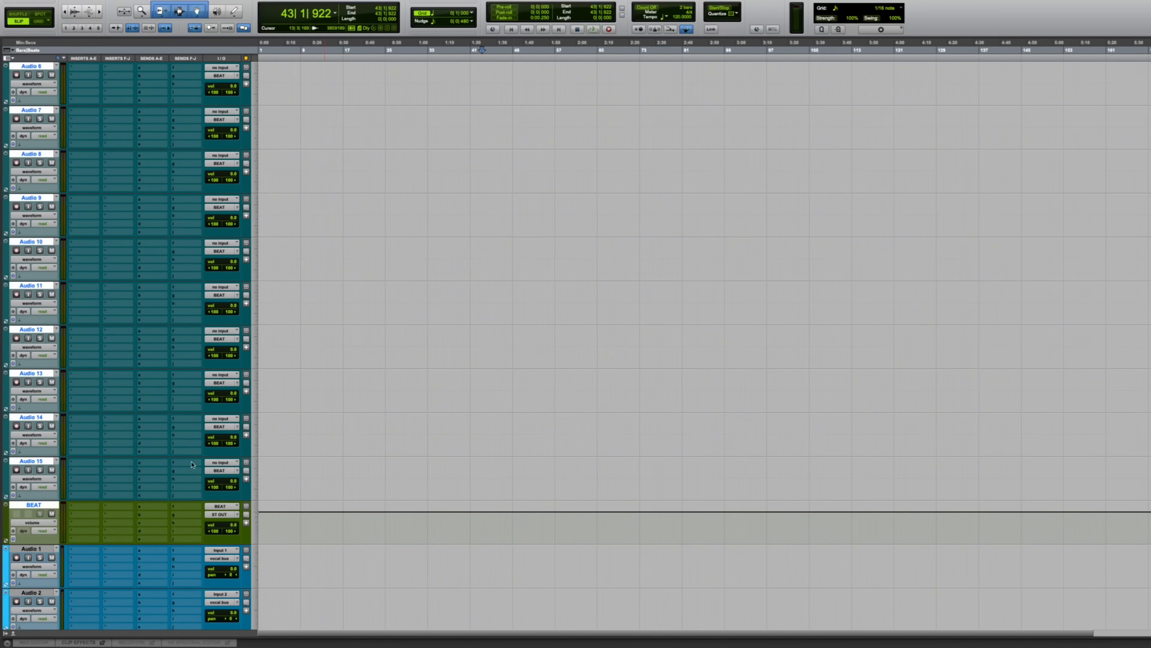
{"action": "left_click", "coordinate": [37, 550]}
{"action": "left_click", "coordinate": [42, 506]}
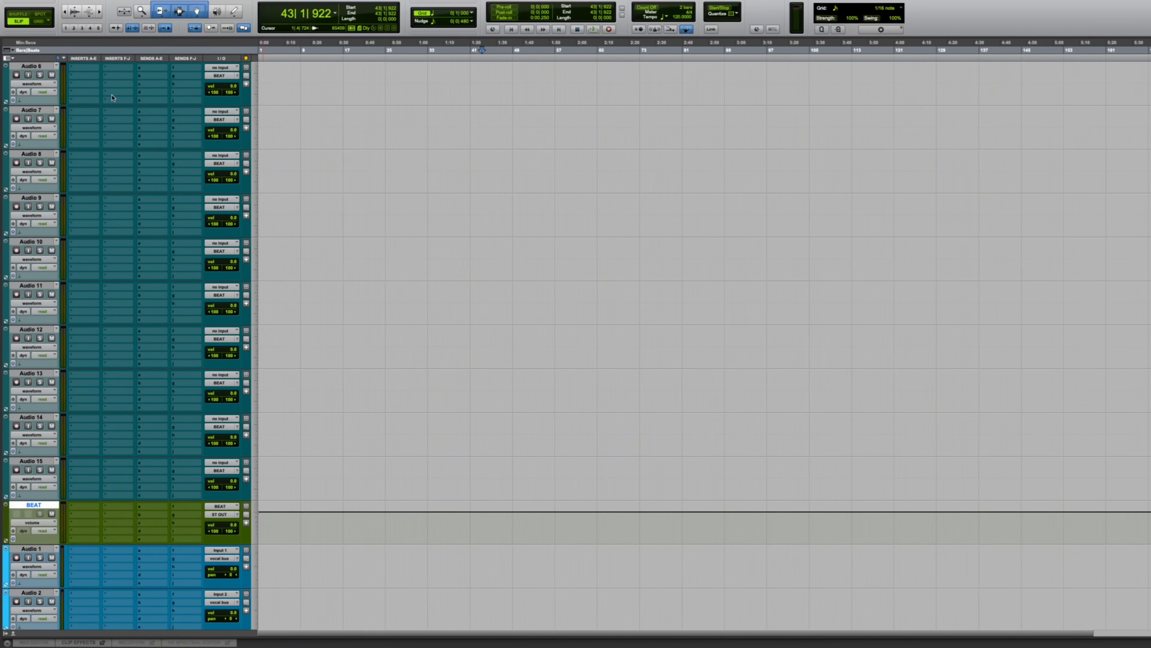
- Color the Audio 6 through Audio 9 tracks purple
{"action": "left_click", "coordinate": [39, 67]}
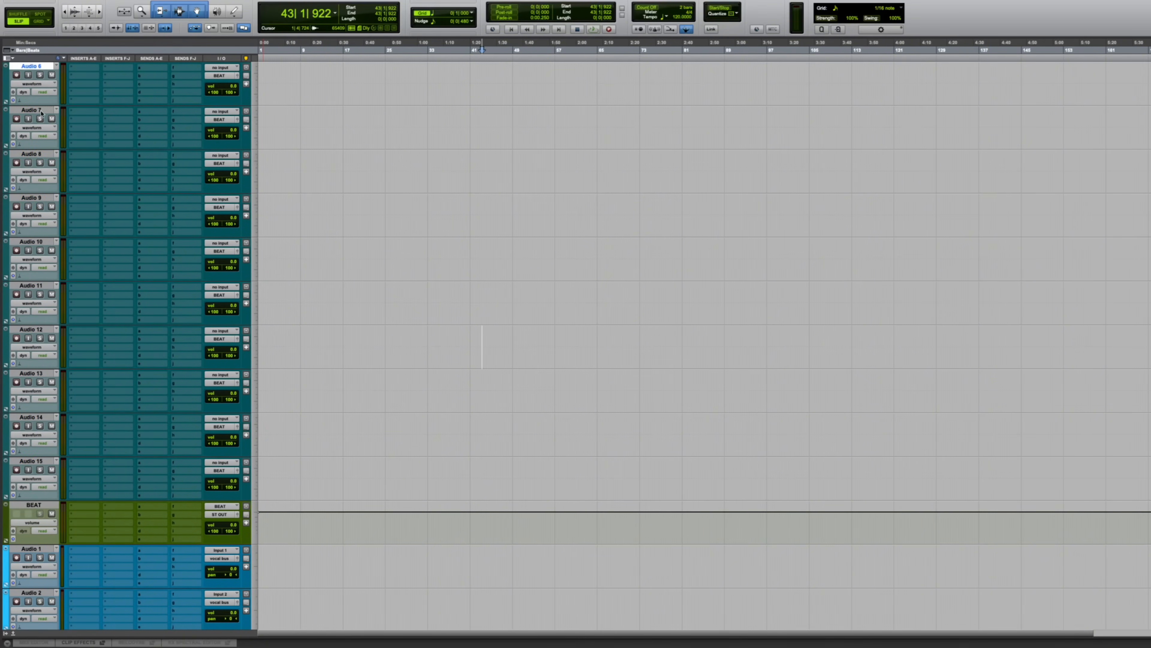
{"action": "left_click", "coordinate": [33, 198], "text": "shift"}
{"action": "double_click", "coordinate": [4, 174]}
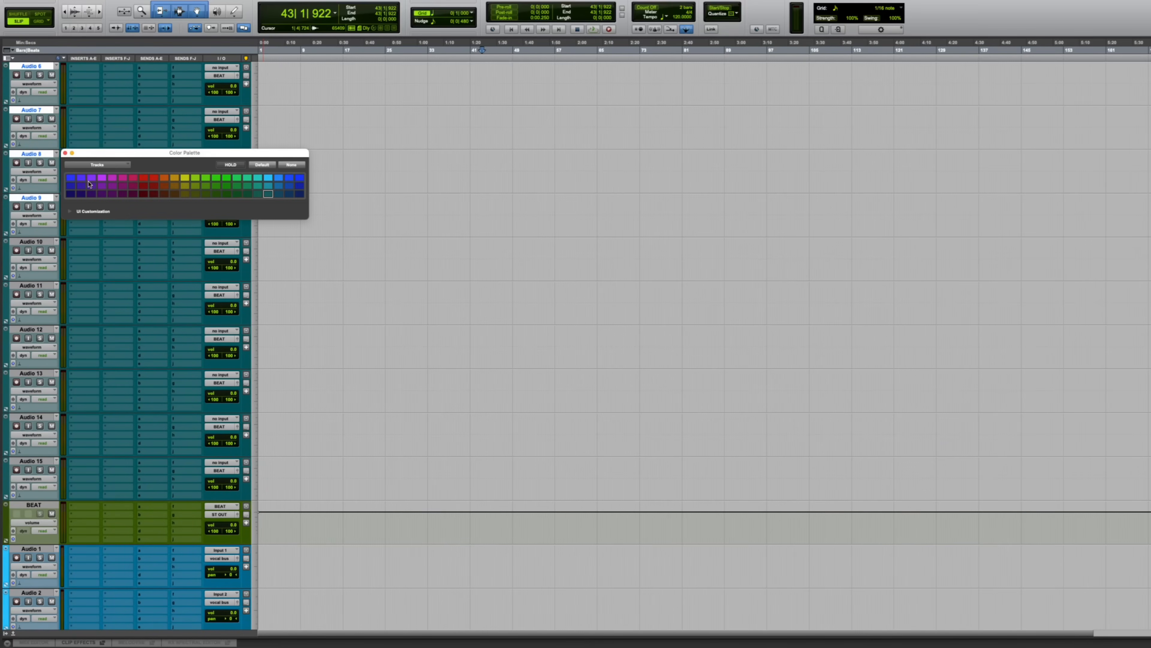
{"action": "left_click", "coordinate": [89, 185]}
{"action": "left_click", "coordinate": [241, 173]}
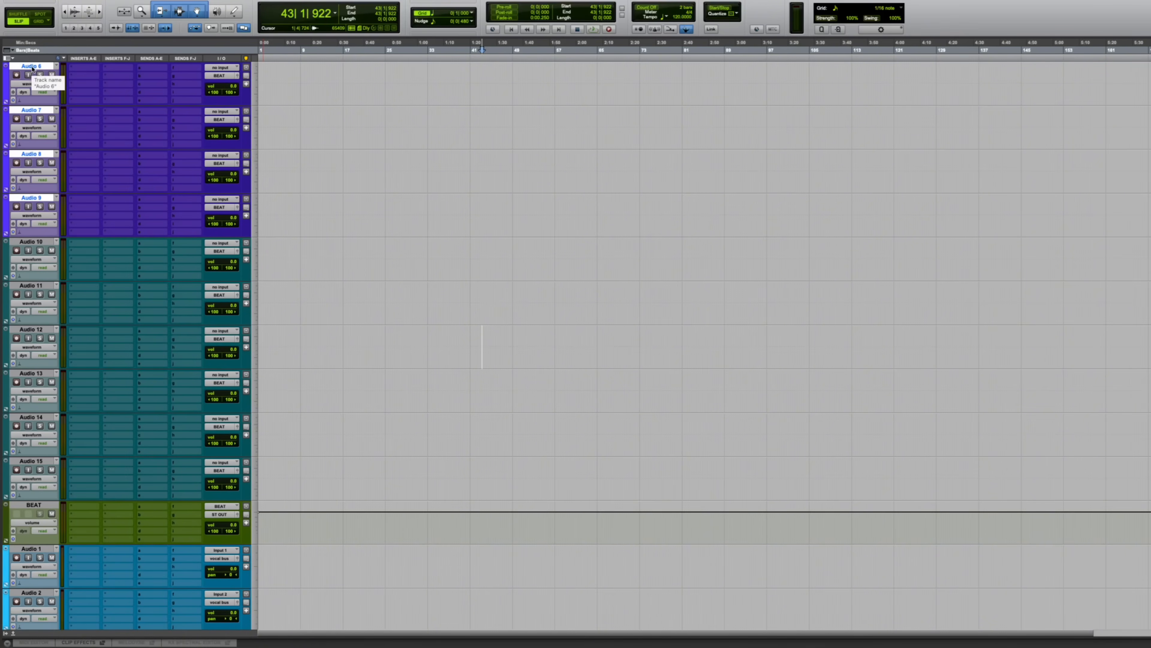
- Route the outputs of Audio 6 through Audio 9 to a new stereo aux input named DRUMS, and deselect the tracks
{"action": "left_click", "coordinate": [223, 207]}
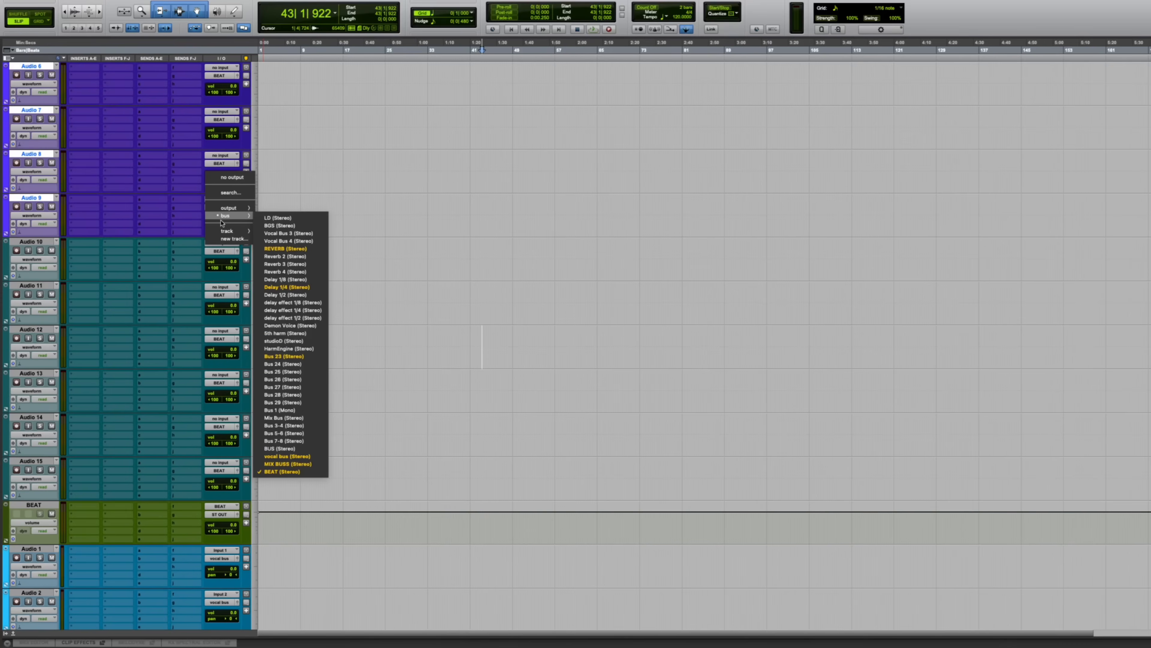
{"action": "left_click", "coordinate": [227, 241]}
{"action": "type", "text": "DRUMS"}
{"action": "key", "text": "Return"}
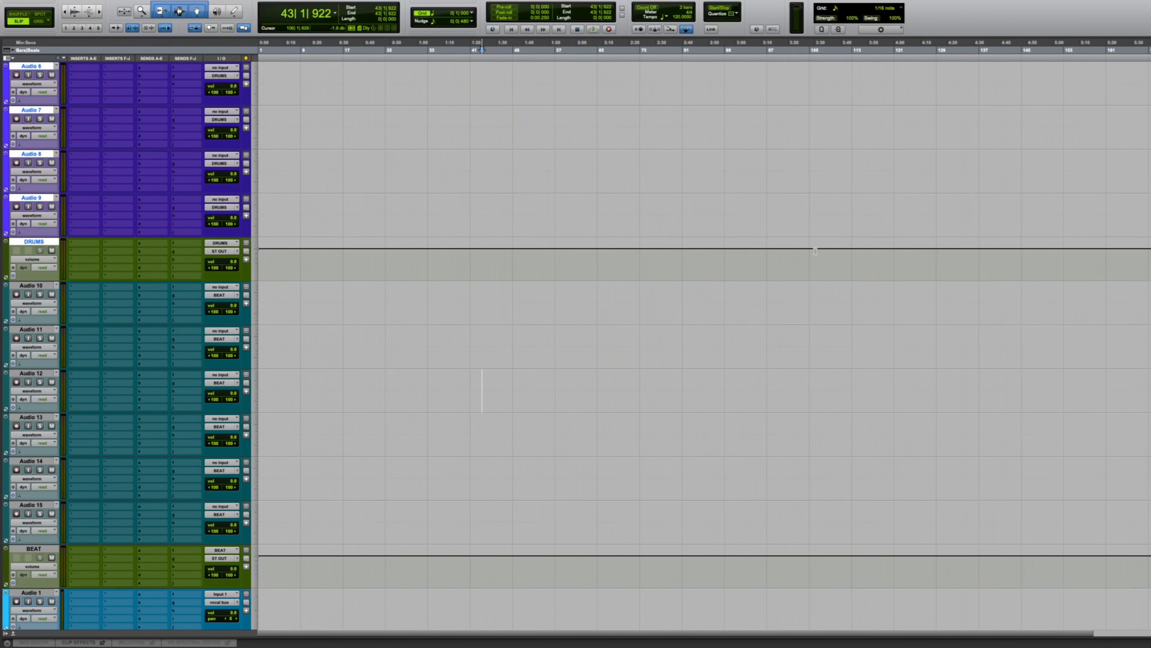
{"action": "scroll", "coordinate": [471, 401], "scroll_direction": "down", "scroll_amount": 1}
{"action": "scroll", "coordinate": [324, 267], "scroll_direction": "up", "scroll_amount": 1}
{"action": "left_click", "coordinate": [478, 127]}
- Route the DRUMS aux output to the BEAT bus and lower the DRUMS volume to -7.3 dB
{"action": "left_click", "coordinate": [37, 285]}
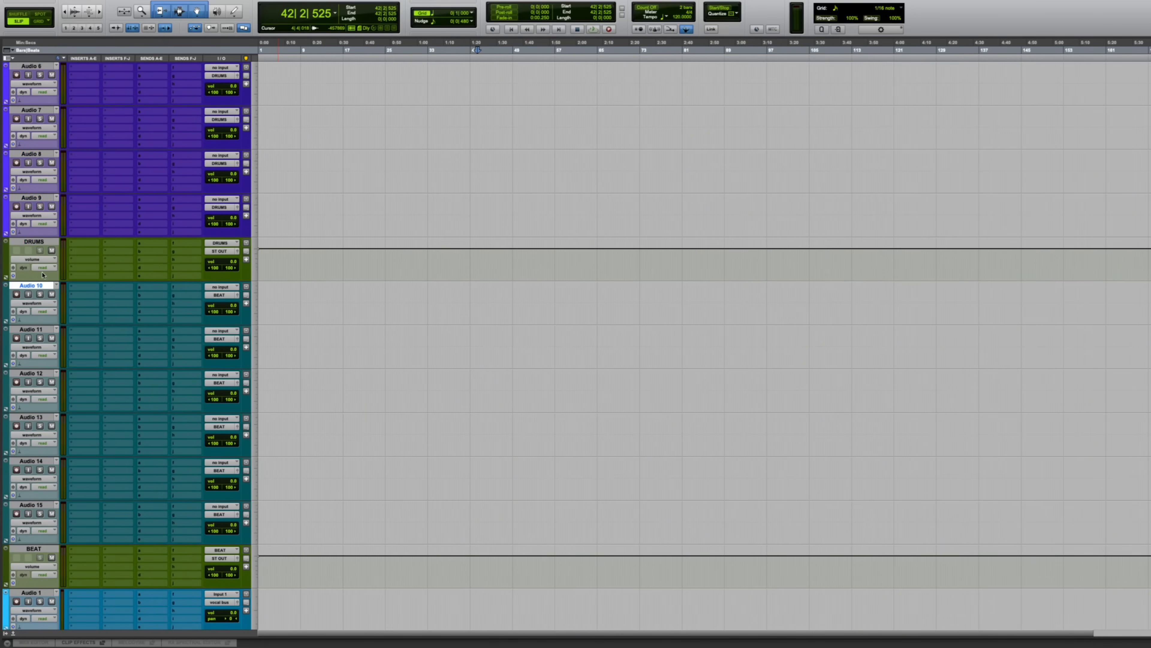
{"action": "left_click", "coordinate": [38, 242]}
{"action": "left_click", "coordinate": [34, 548]}
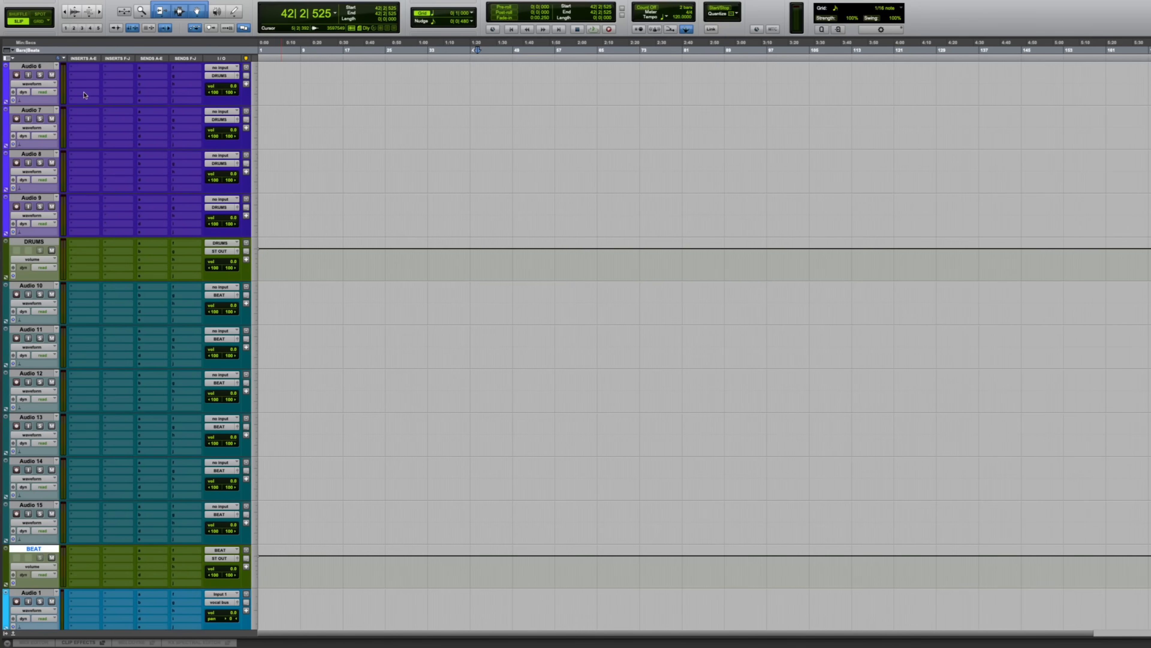
{"action": "left_click", "coordinate": [40, 242]}
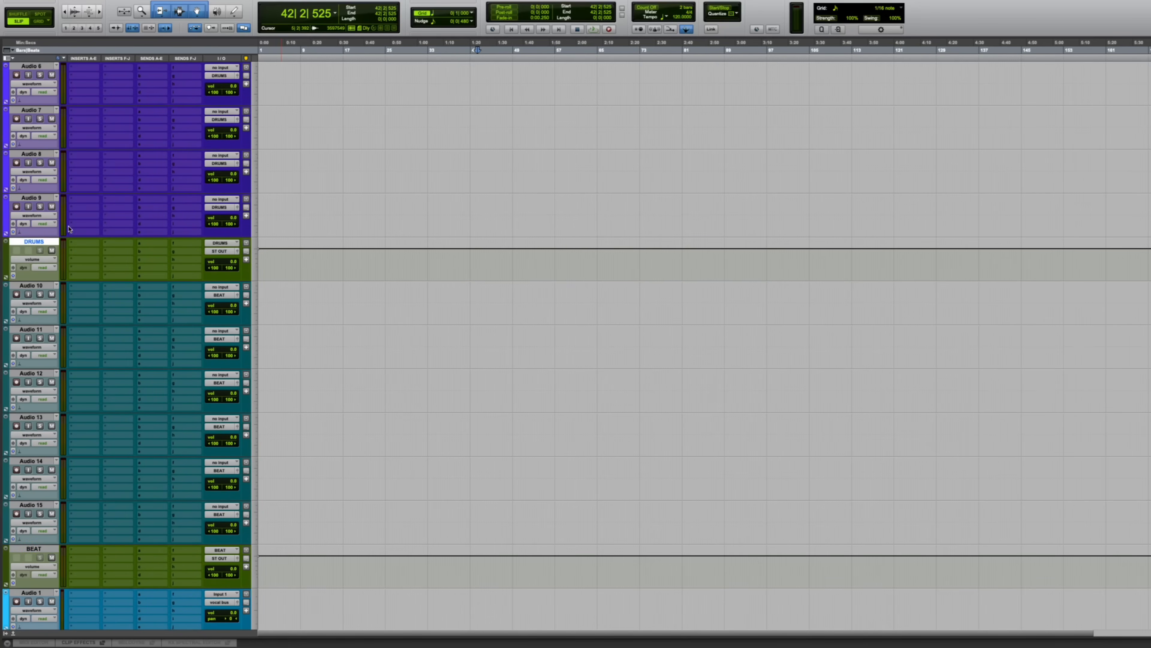
{"action": "left_click", "coordinate": [217, 252]}
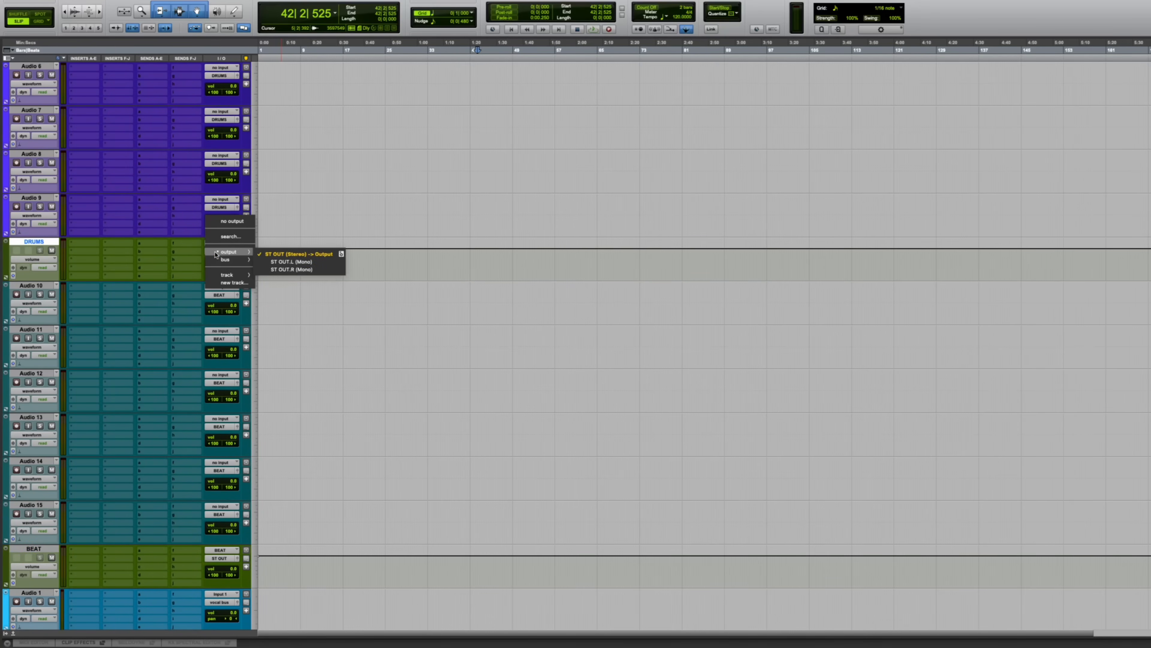
{"action": "mouse_move", "coordinate": [217, 259]}
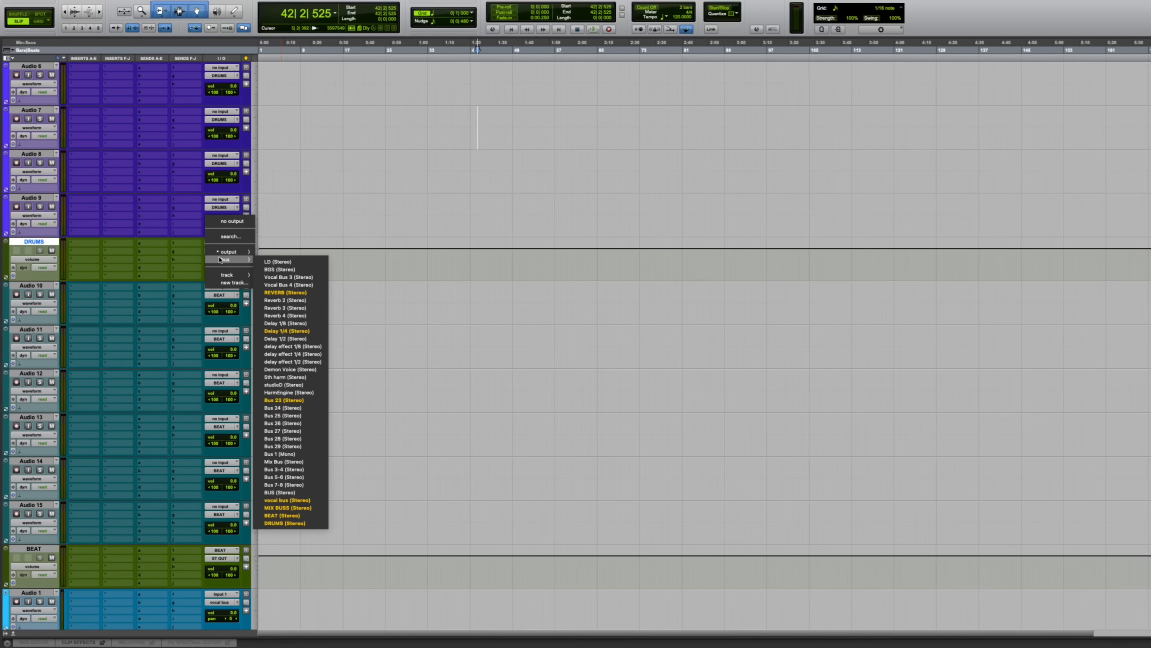
{"action": "left_click", "coordinate": [292, 518]}
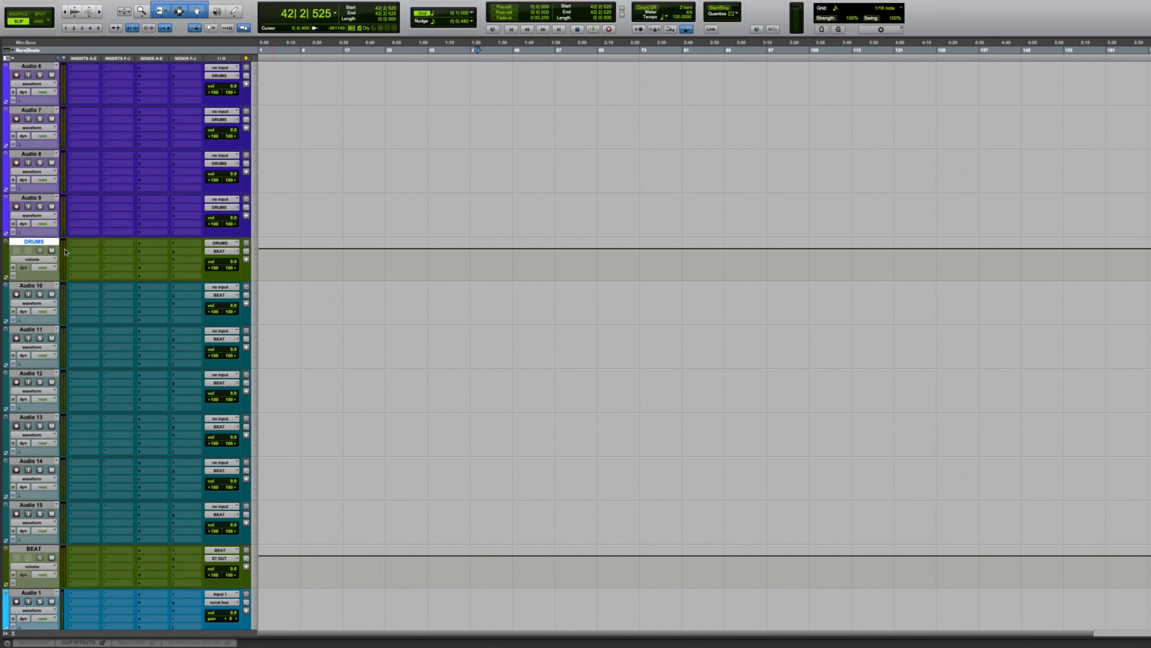
{"action": "left_click_drag", "start_coordinate": [234, 262], "coordinate": [234, 269]}
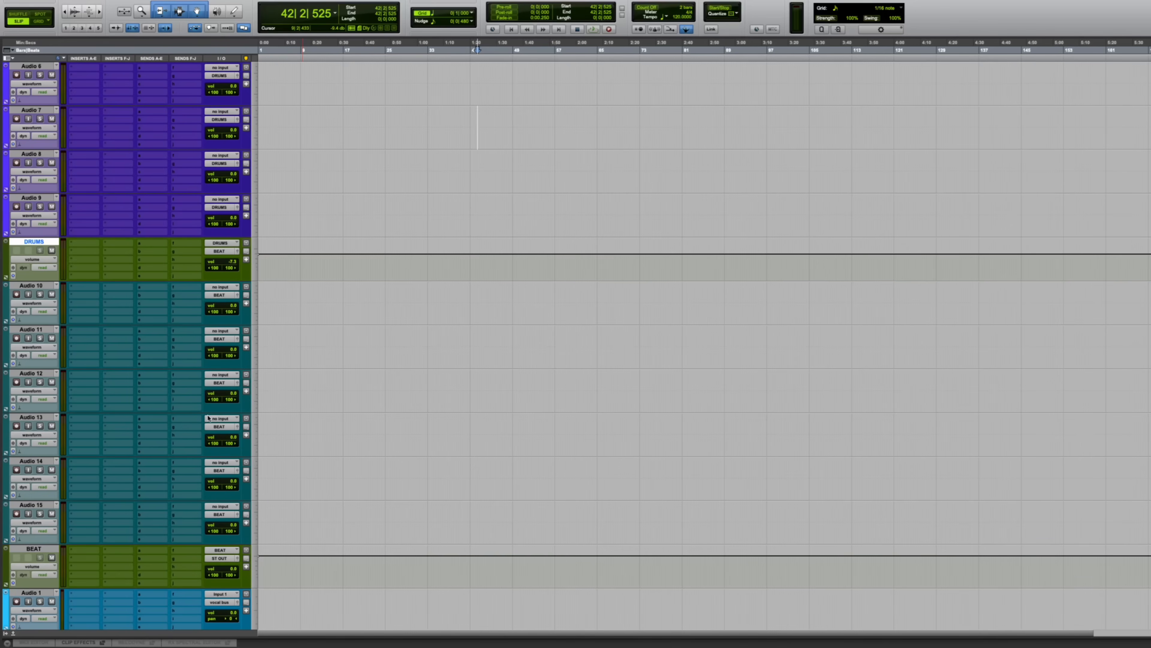
- Examine the signal flow from the purple drum tracks through DRUMS and BEAT, down to the vocal and effect tracks
{"action": "left_click", "coordinate": [37, 550]}
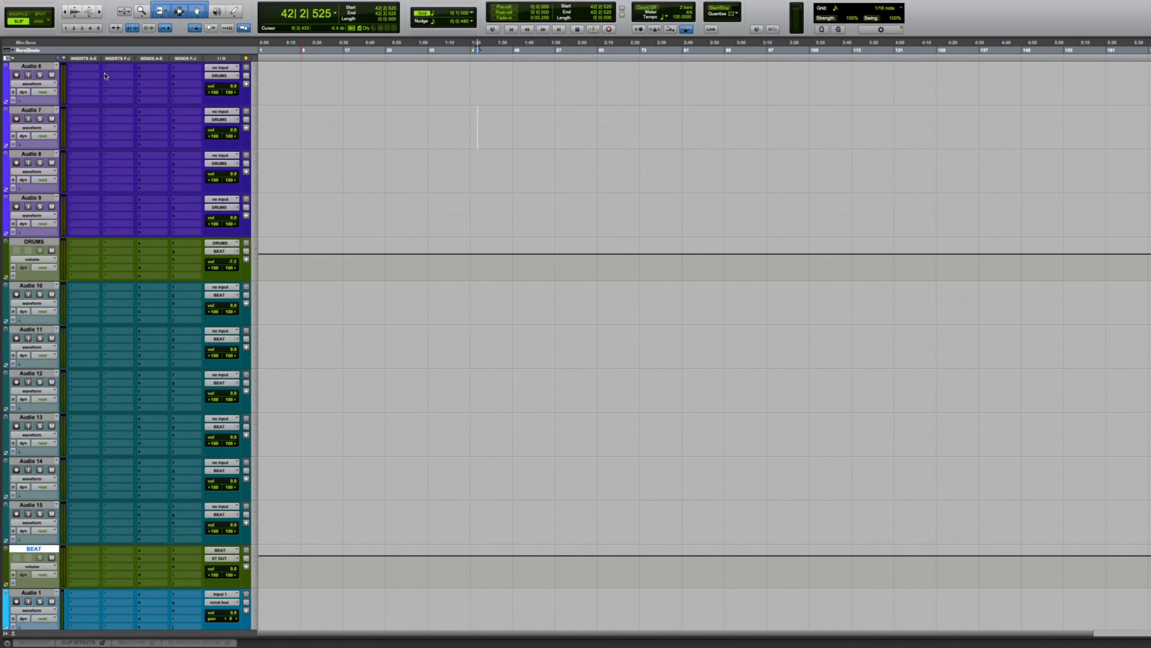
{"action": "scroll", "coordinate": [424, 319], "scroll_direction": "down", "scroll_amount": 3}
{"action": "scroll", "coordinate": [426, 323], "scroll_direction": "up", "scroll_amount": 3}
{"action": "left_click", "coordinate": [41, 242]}
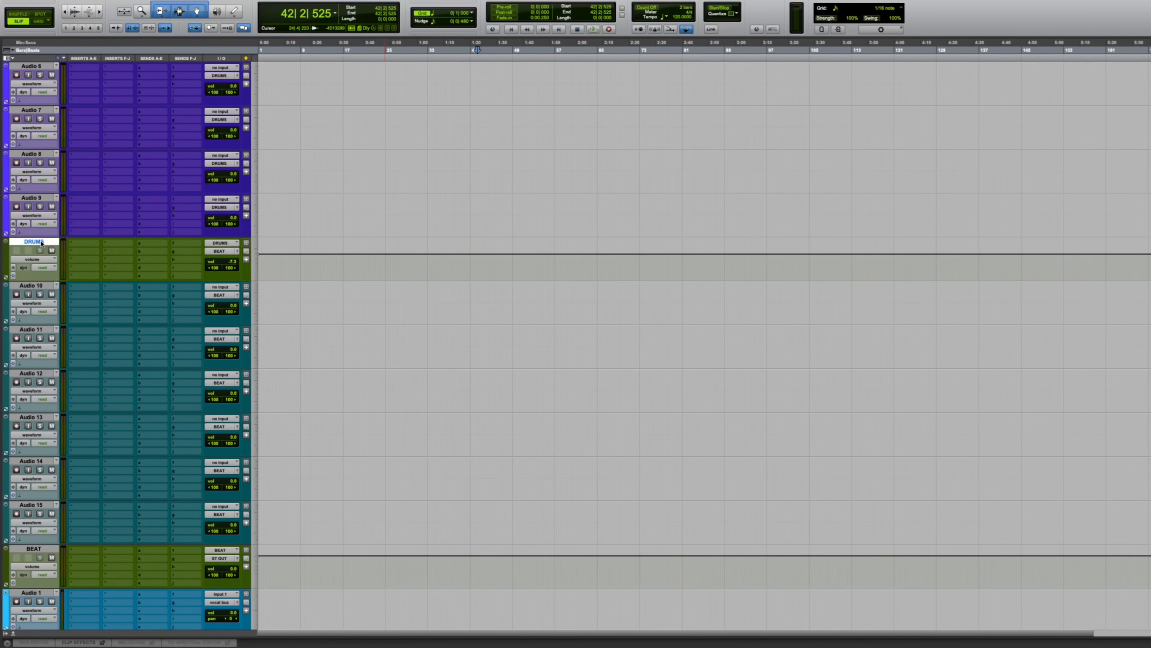
{"action": "left_click", "coordinate": [330, 173]}
{"action": "left_click", "coordinate": [45, 199]}
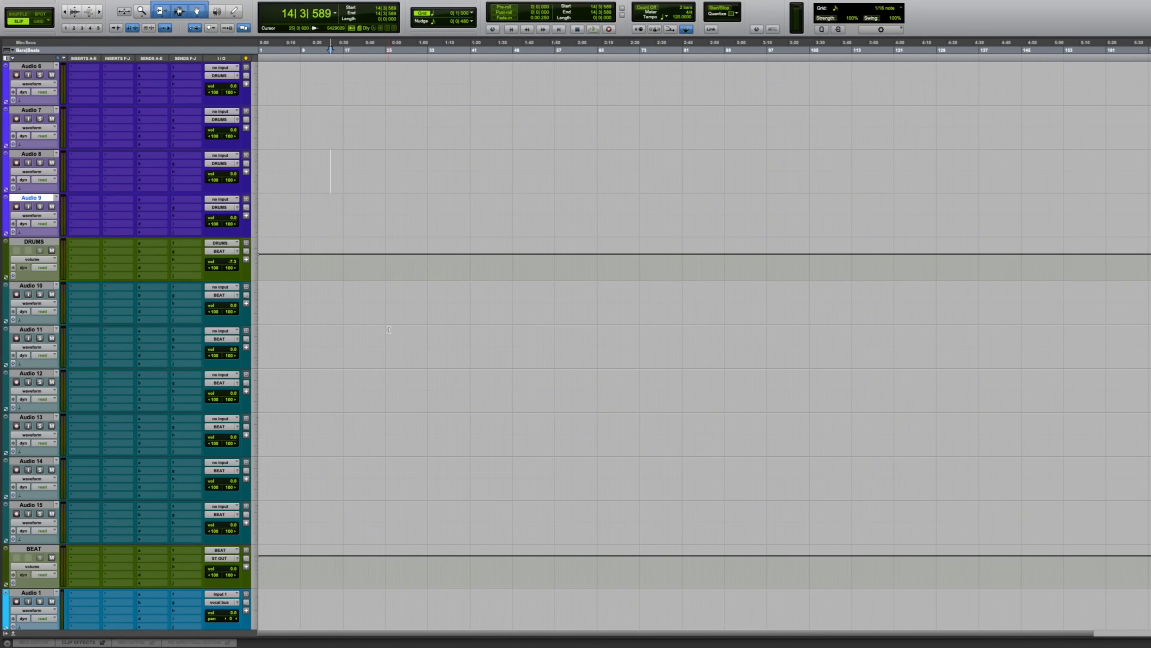
{"action": "scroll", "coordinate": [354, 353], "scroll_direction": "down", "scroll_amount": 2}
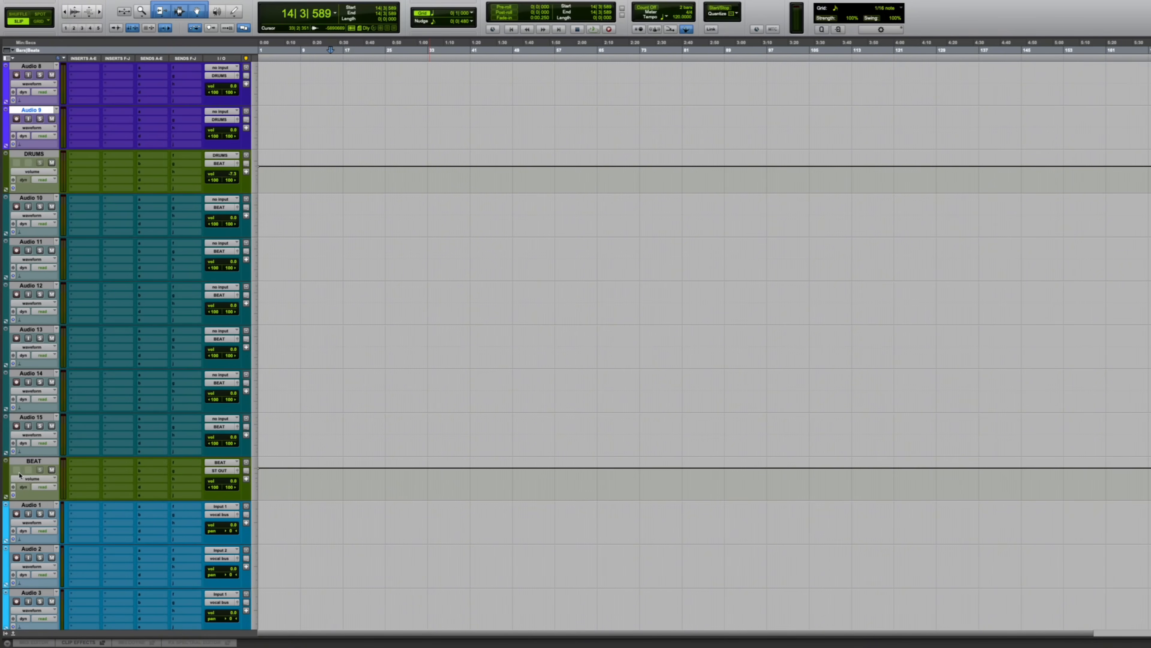
{"action": "left_click", "coordinate": [39, 464]}
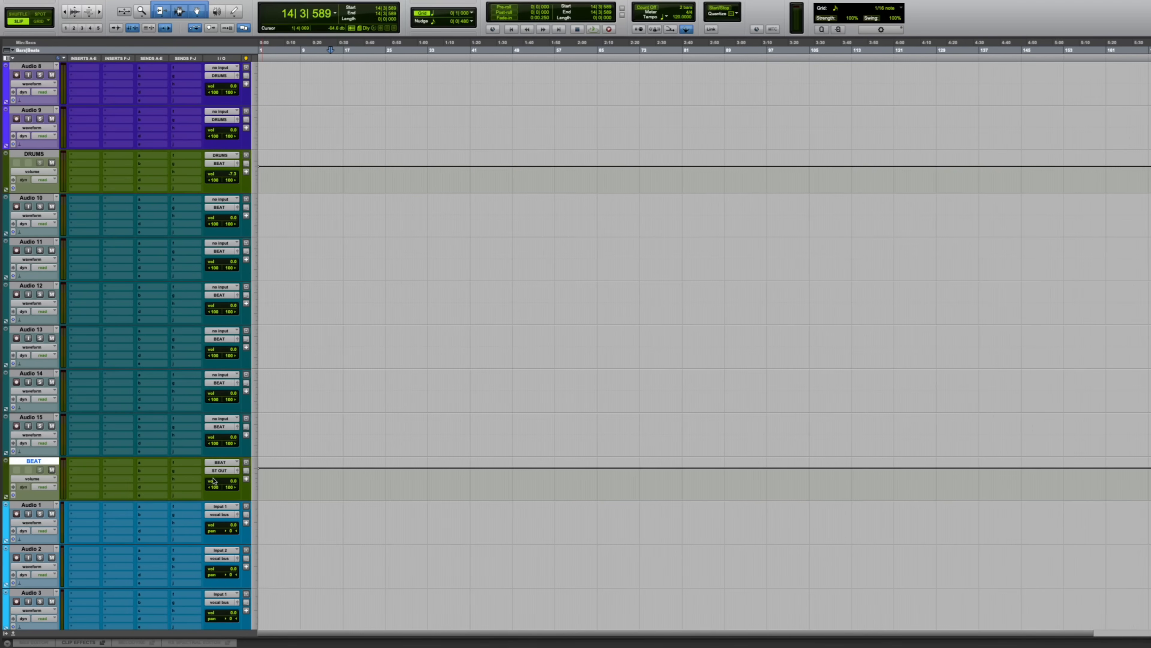
{"action": "scroll", "coordinate": [314, 416], "scroll_direction": "down", "scroll_amount": 1}
{"action": "scroll", "coordinate": [215, 436], "scroll_direction": "up", "scroll_amount": 2}
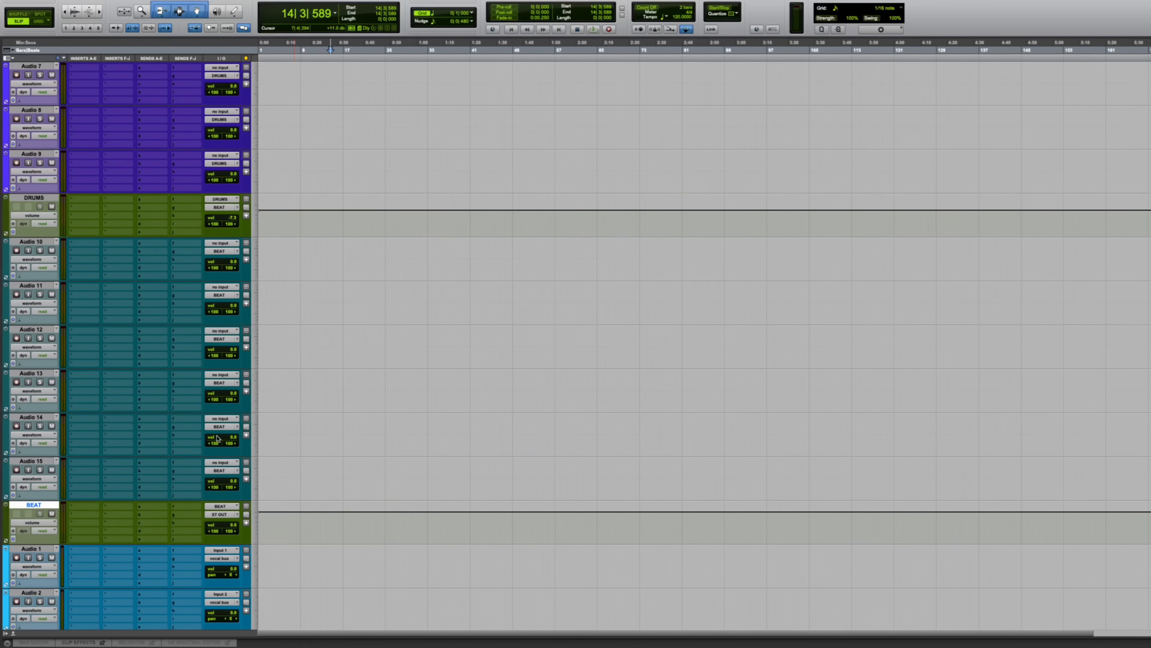
{"action": "scroll", "coordinate": [169, 217], "scroll_direction": "up", "scroll_amount": 1}
{"action": "scroll", "coordinate": [178, 167], "scroll_direction": "down", "scroll_amount": 3}
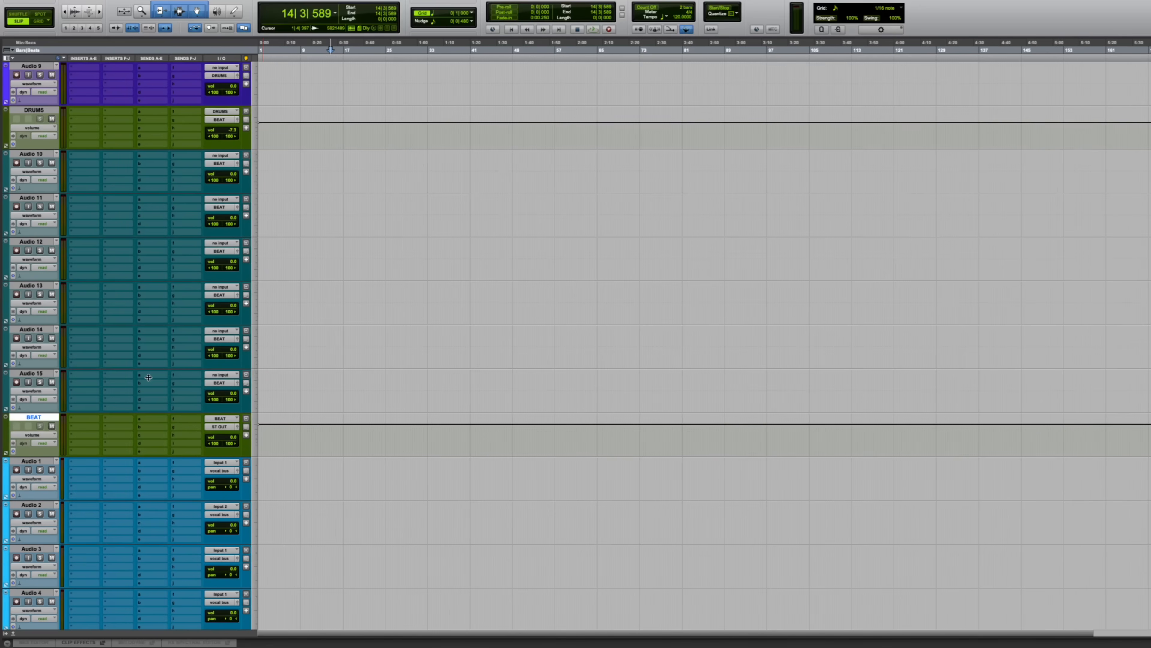
{"action": "scroll", "coordinate": [139, 435], "scroll_direction": "down", "scroll_amount": 4}
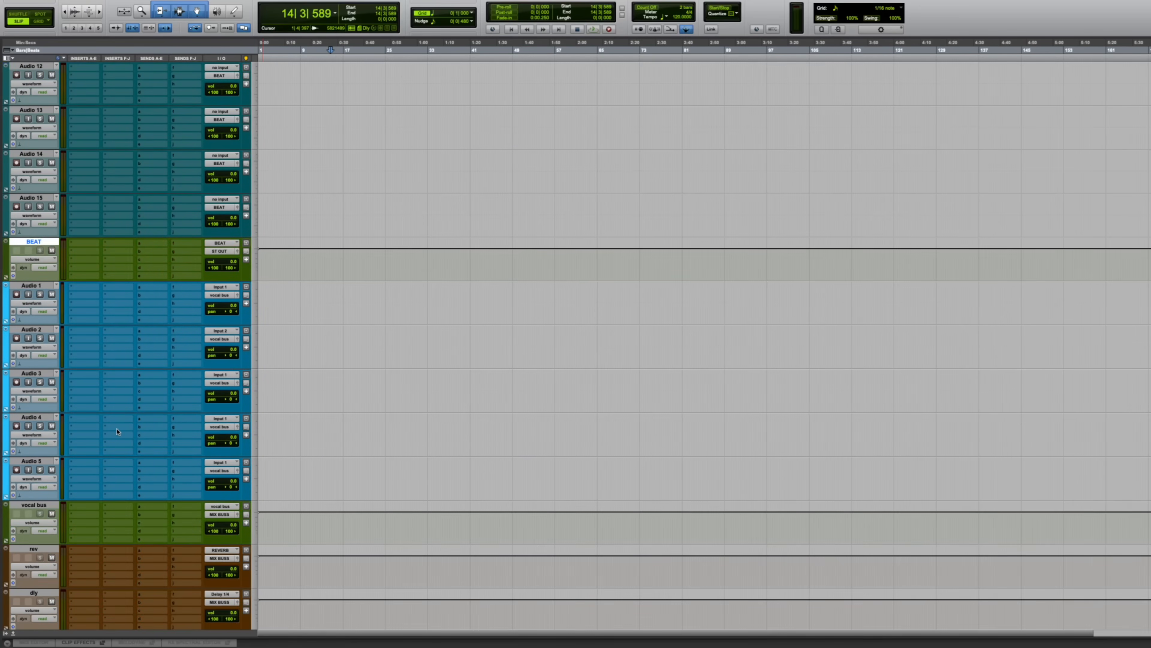
{"action": "scroll", "coordinate": [34, 509], "scroll_direction": "down", "scroll_amount": 2}
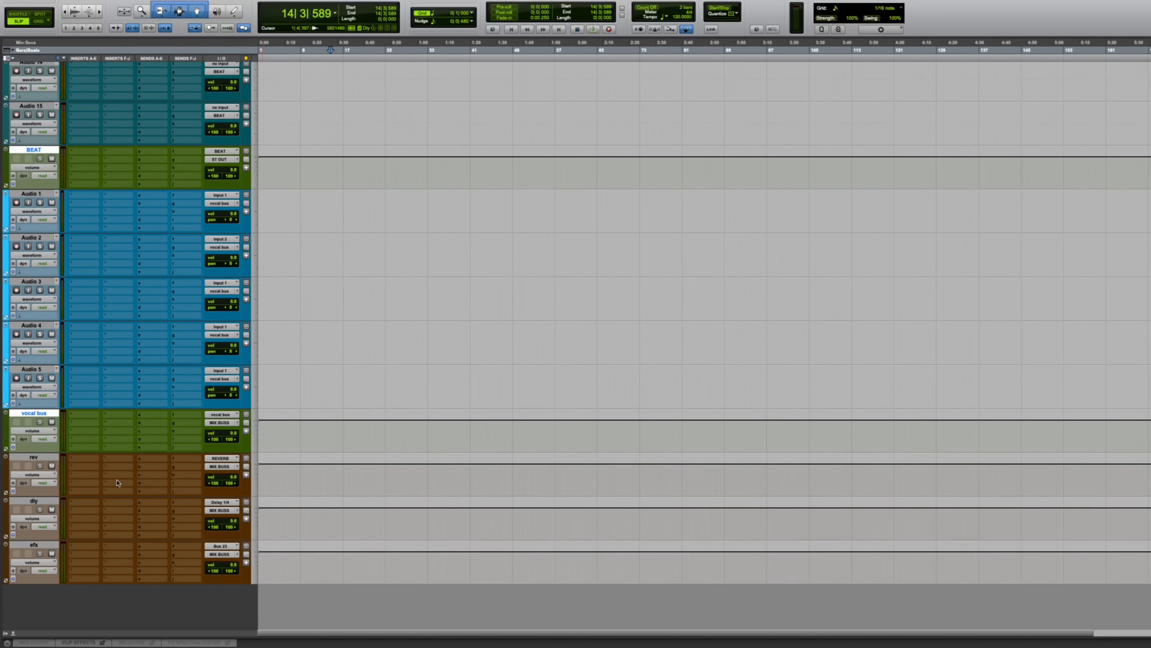
{"action": "left_click", "coordinate": [37, 457]}
{"action": "left_click", "coordinate": [38, 500], "text": "shift"}
{"action": "left_click", "coordinate": [41, 544], "text": "shift"}
{"action": "left_click", "coordinate": [37, 413], "text": "shift"}
{"action": "left_click", "coordinate": [34, 150], "text": "super"}
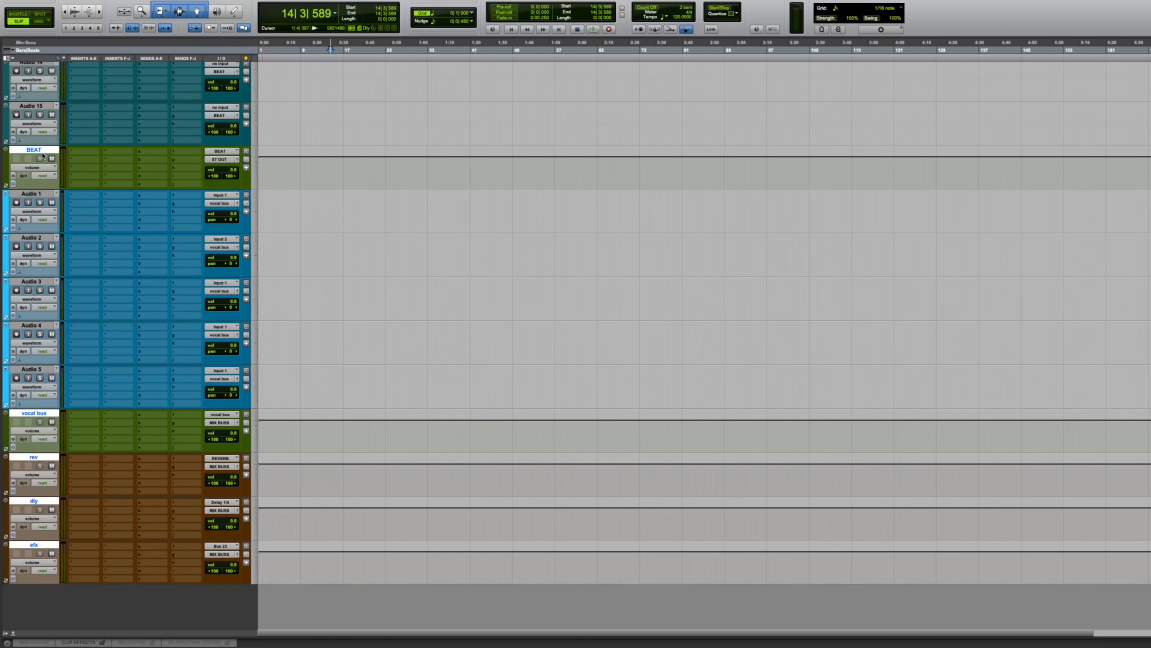
{"action": "scroll", "coordinate": [263, 276], "scroll_direction": "up", "scroll_amount": 1}
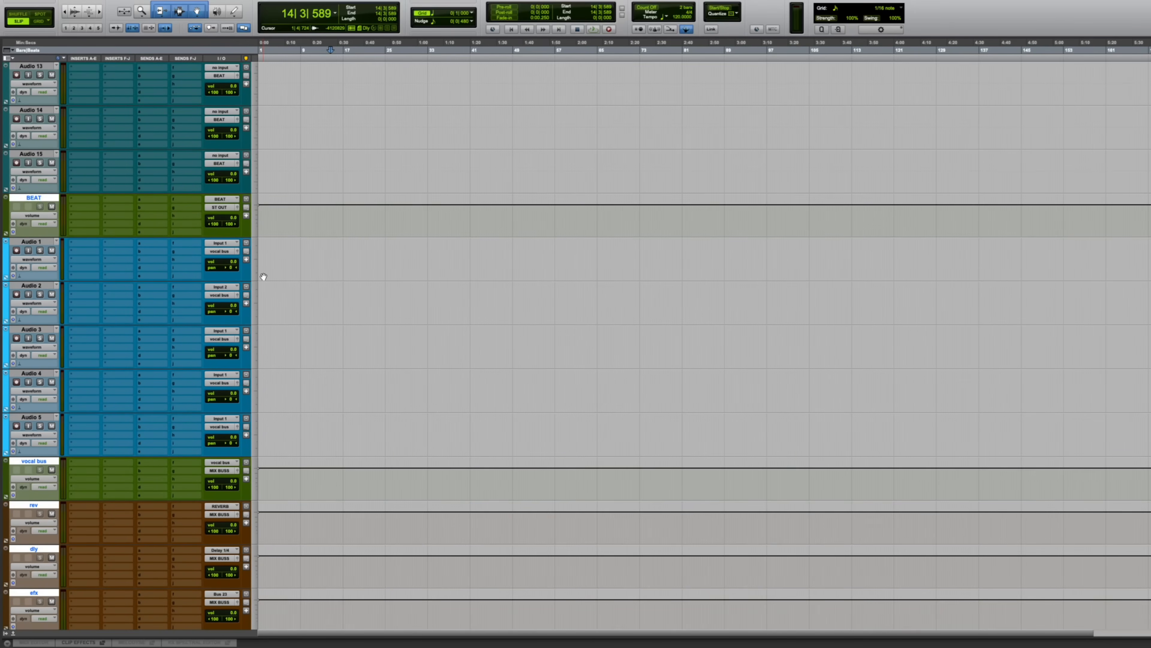
{"action": "left_click", "coordinate": [218, 207]}
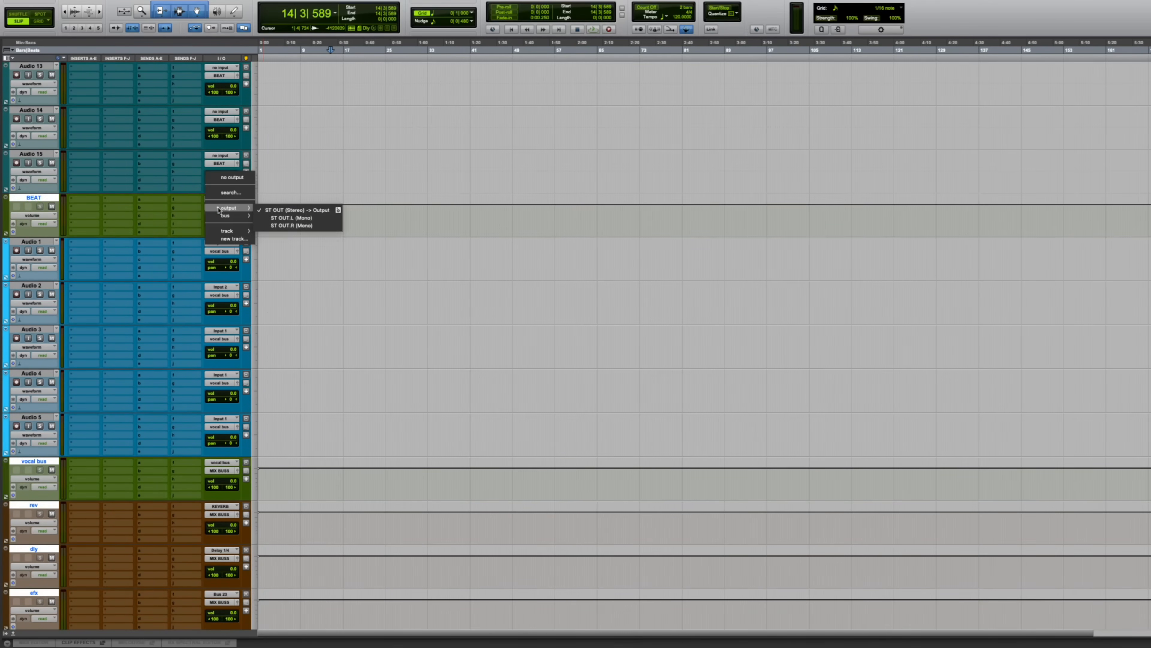
{"action": "left_click", "coordinate": [233, 239]}
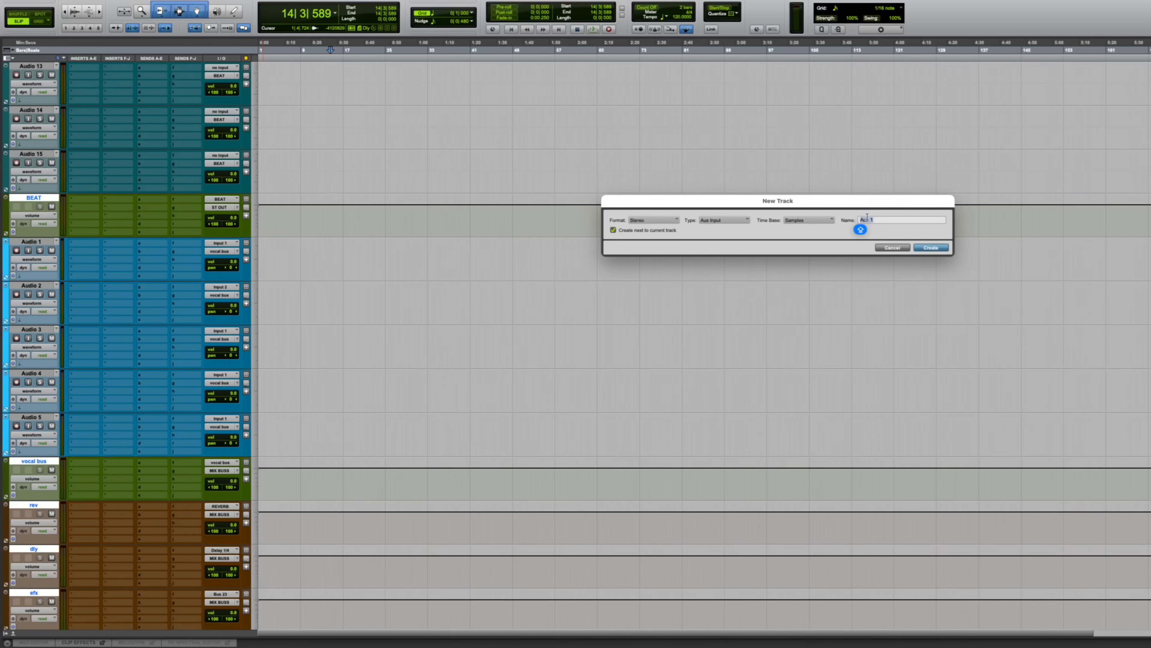
{"action": "left_click", "coordinate": [891, 247]}
- Review the input and output routing of the BEAT aux, the vocal tracks and the vocal bus
{"action": "scroll", "coordinate": [267, 179], "scroll_direction": "up", "scroll_amount": 4}
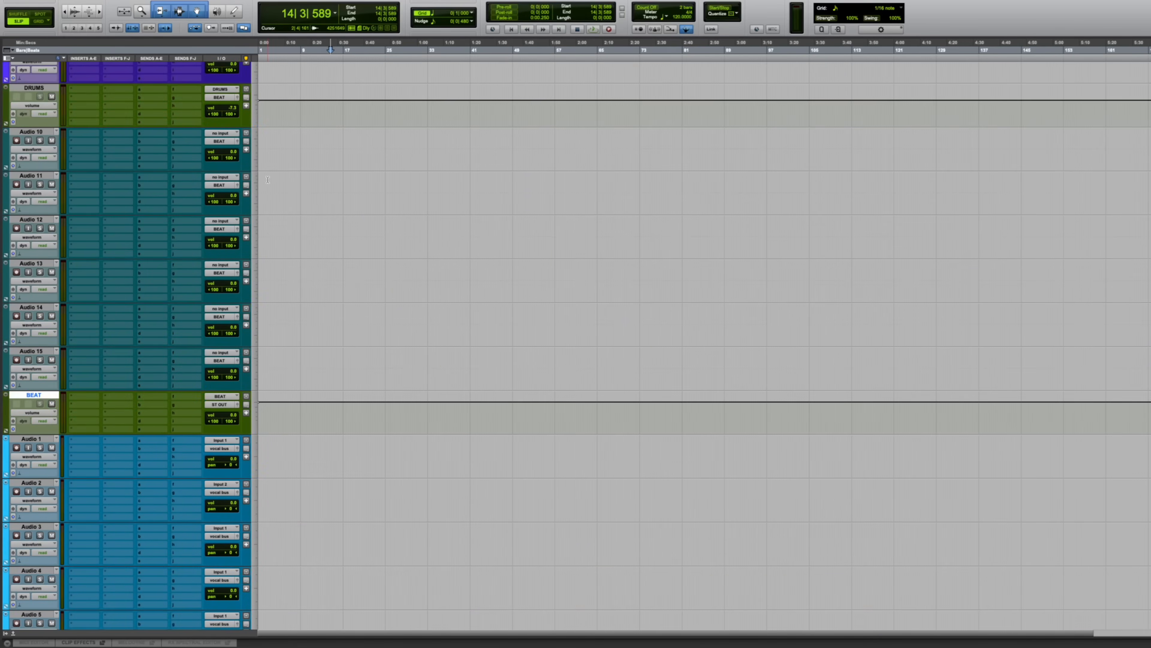
{"action": "left_click", "coordinate": [31, 438]}
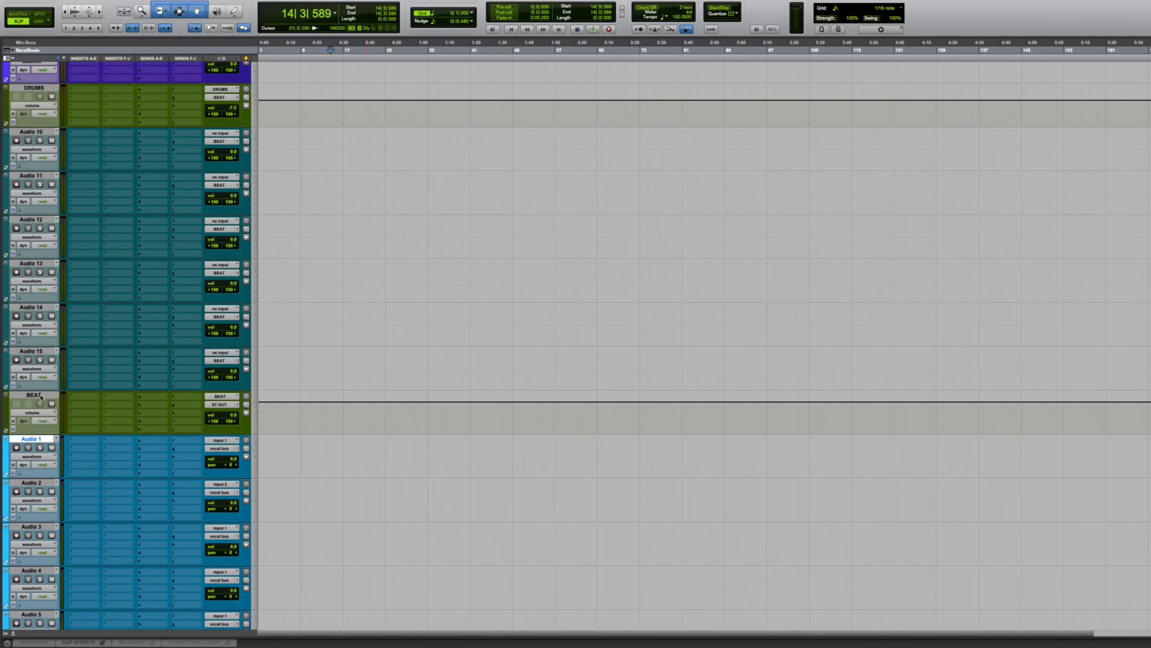
{"action": "left_click", "coordinate": [41, 397]}
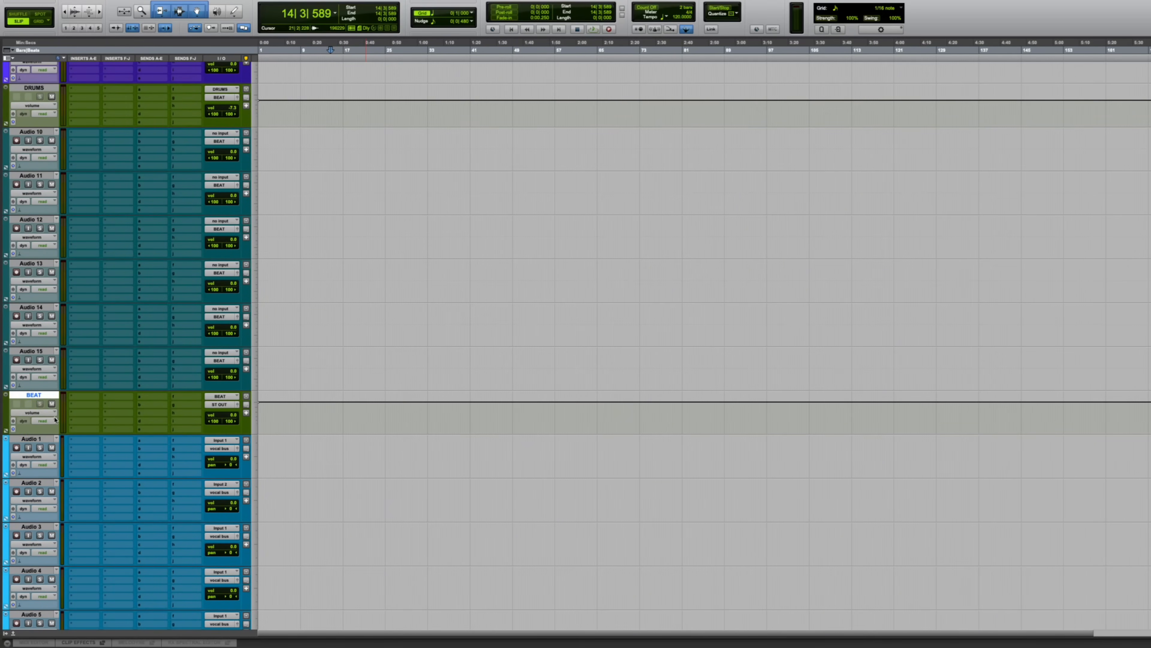
{"action": "scroll", "coordinate": [143, 400], "scroll_direction": "down", "scroll_amount": 1}
{"action": "scroll", "coordinate": [143, 400], "scroll_direction": "down", "scroll_amount": 10}
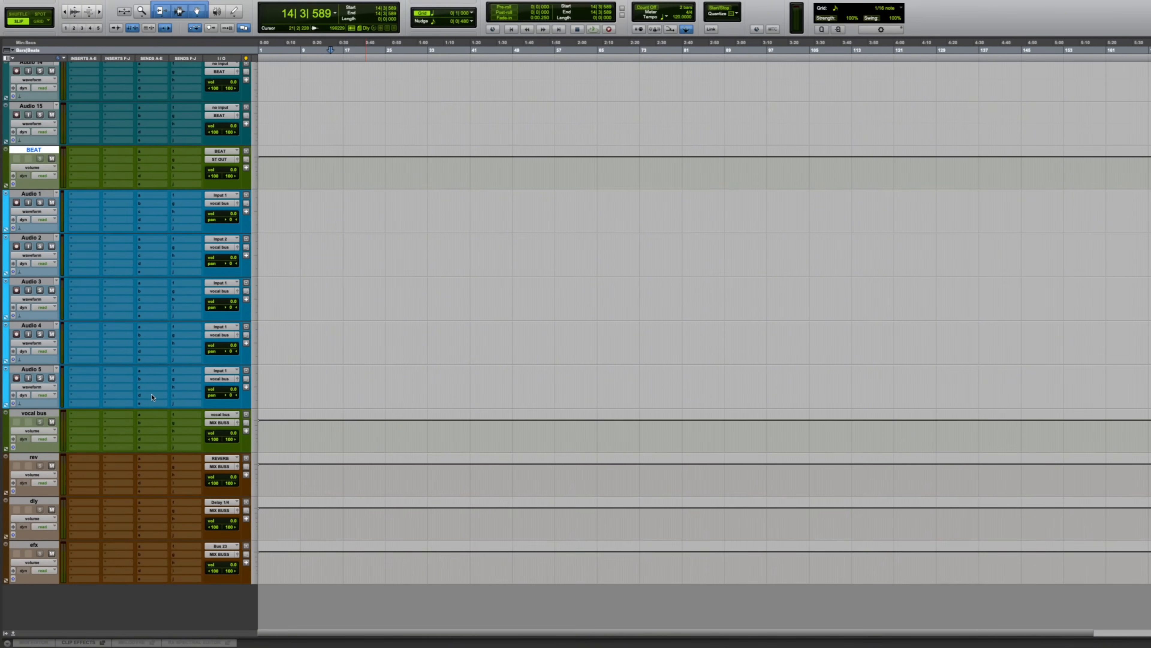
{"action": "left_click", "coordinate": [32, 414]}
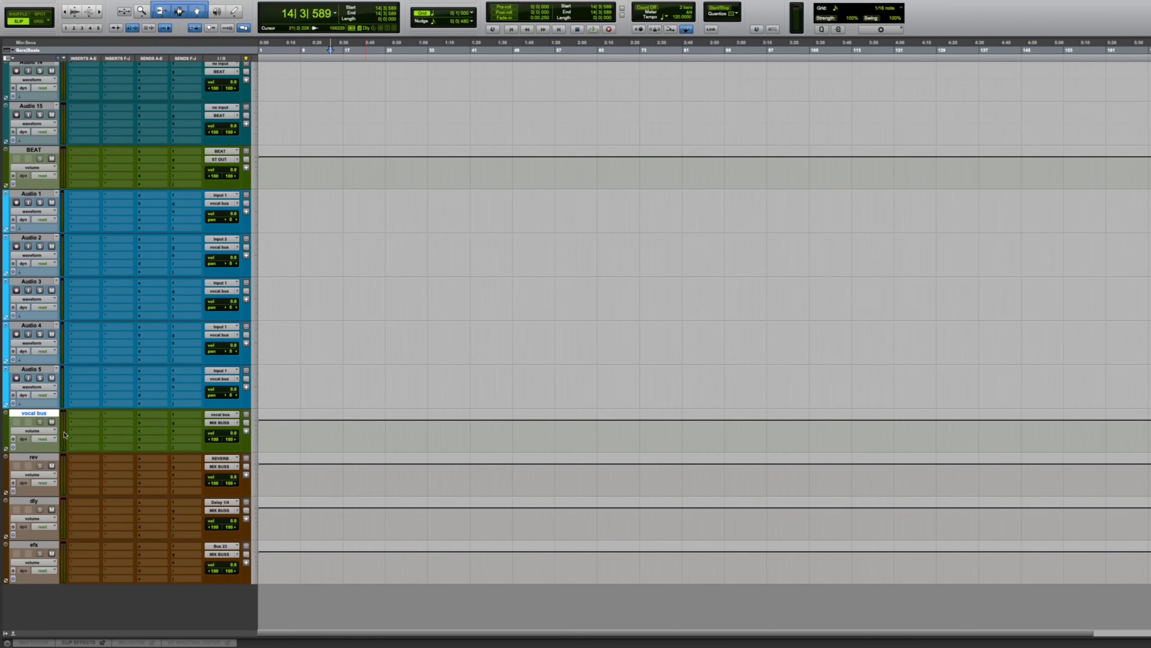
{"action": "scroll", "coordinate": [65, 475], "scroll_direction": "up", "scroll_amount": 18}
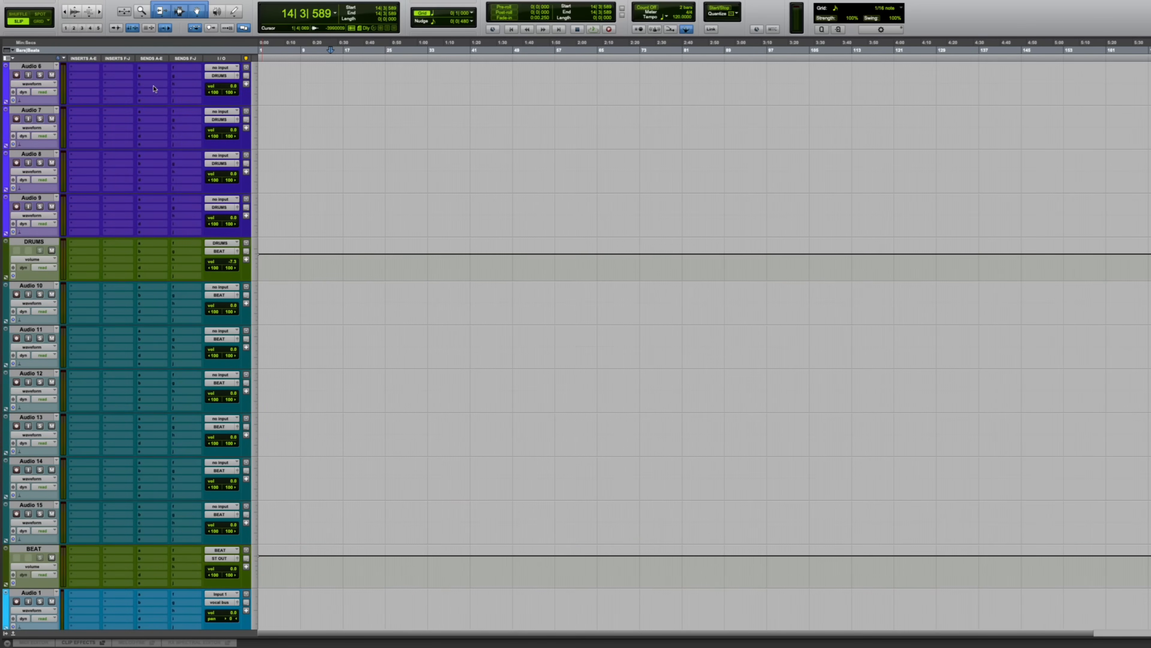